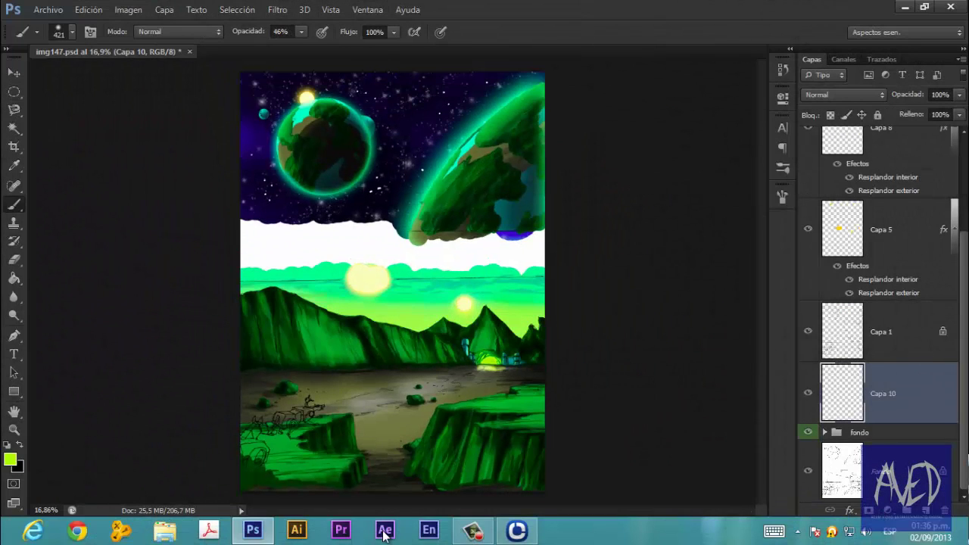
Zoom in and hide the fondo group and the bottom background layer.
{"action": "scroll", "coordinate": [303, 458], "scroll_direction": "up", "scroll_amount": 3}
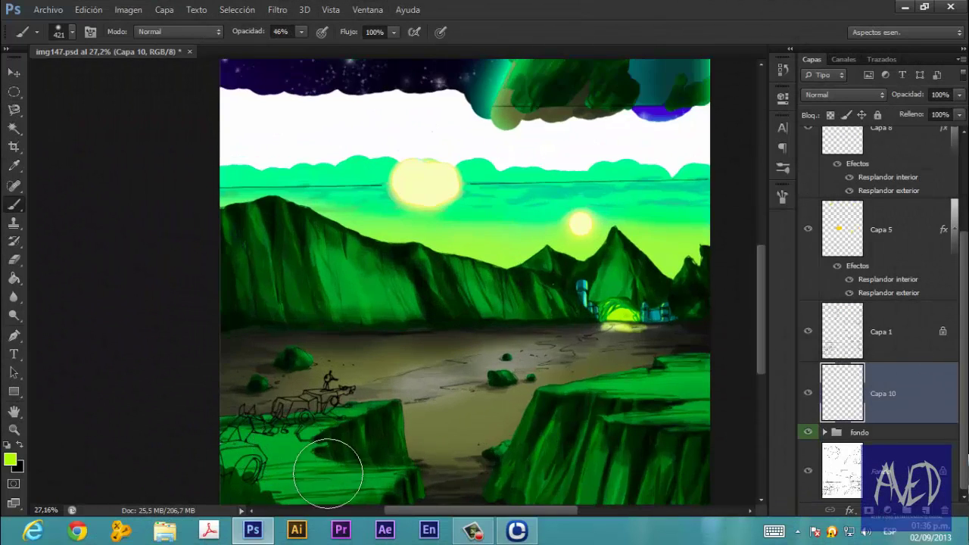
{"action": "scroll", "coordinate": [331, 472], "scroll_direction": "up", "scroll_amount": 3}
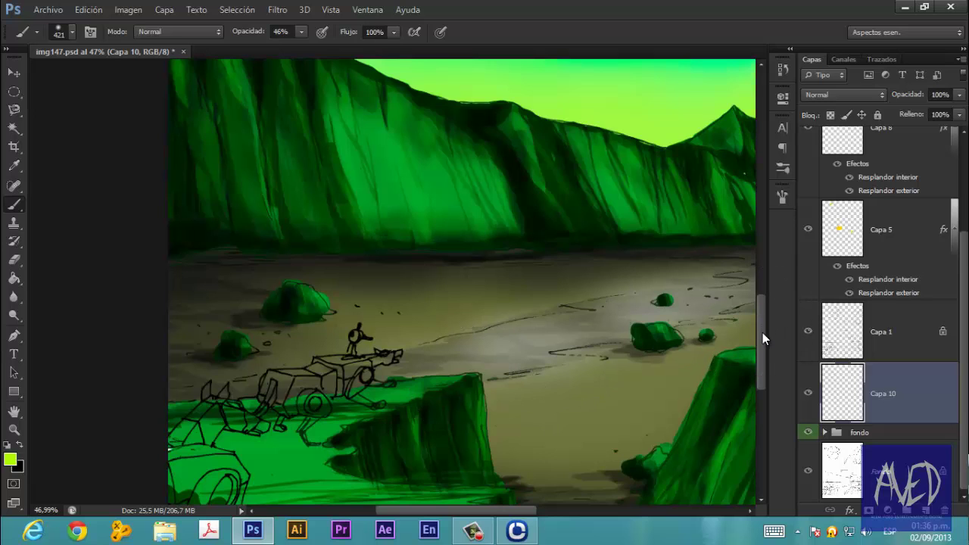
{"action": "left_click_drag", "start_coordinate": [763, 332], "coordinate": [761, 357]}
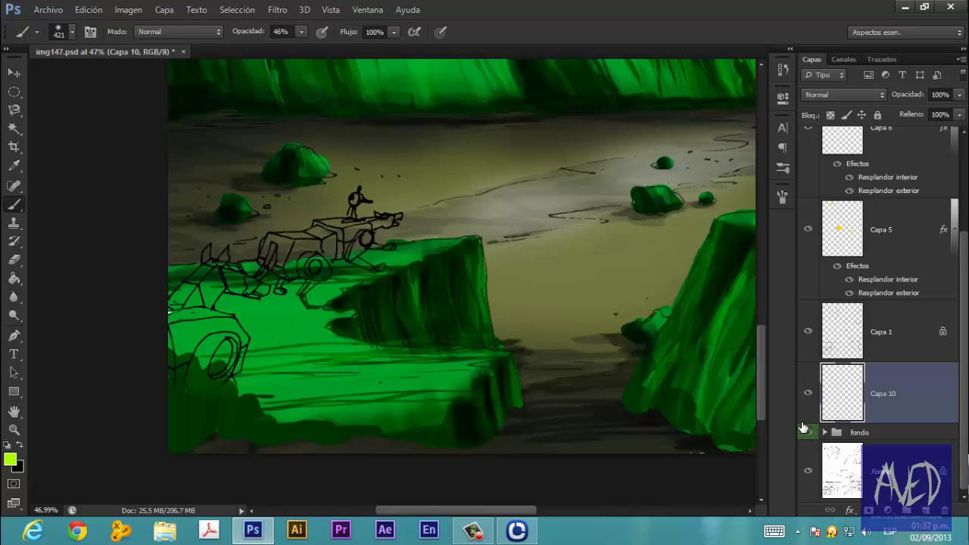
{"action": "left_click", "coordinate": [809, 434]}
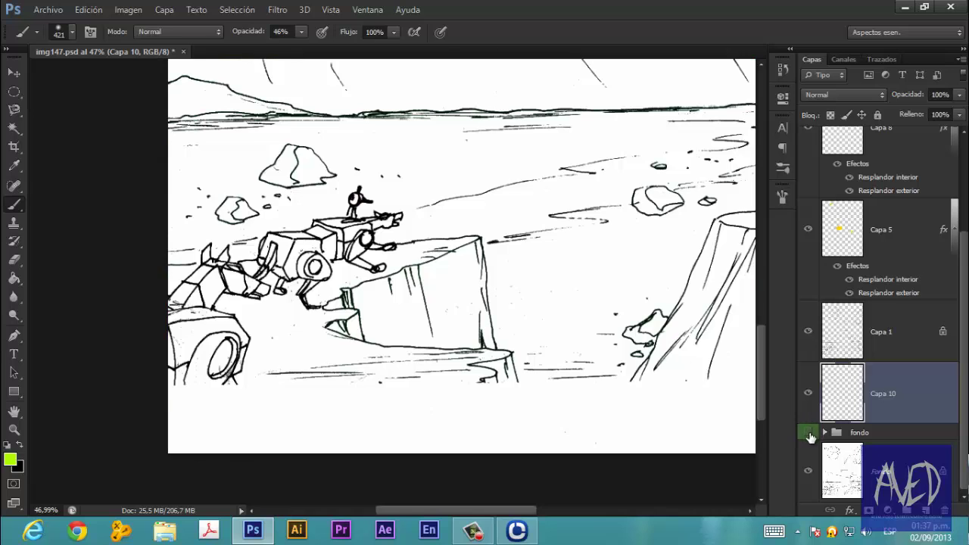
{"action": "left_click", "coordinate": [809, 472]}
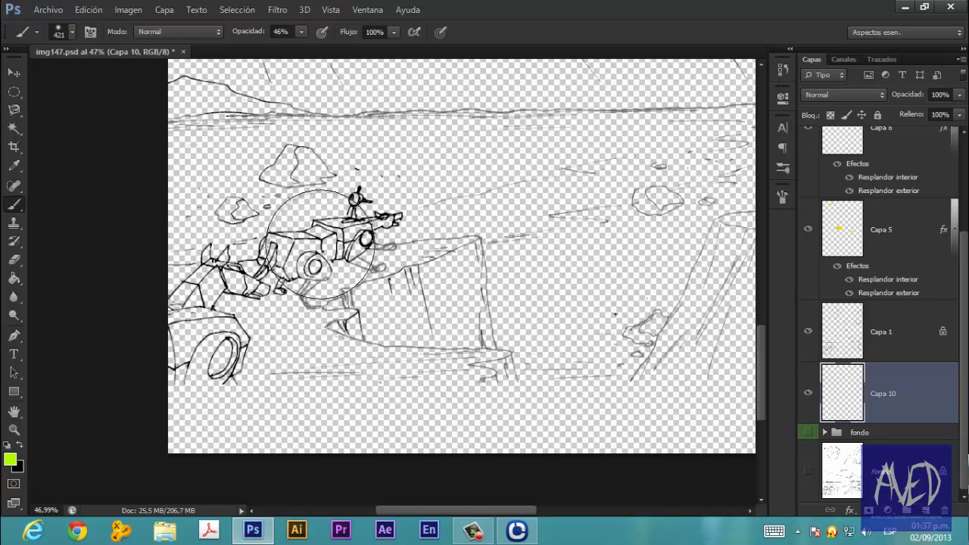
Zoom the view to 91.6% and bring up the foreground Color Picker.
{"action": "scroll", "coordinate": [303, 216], "scroll_direction": "up", "scroll_amount": 2}
{"action": "scroll", "coordinate": [306, 242], "scroll_direction": "up", "scroll_amount": 2}
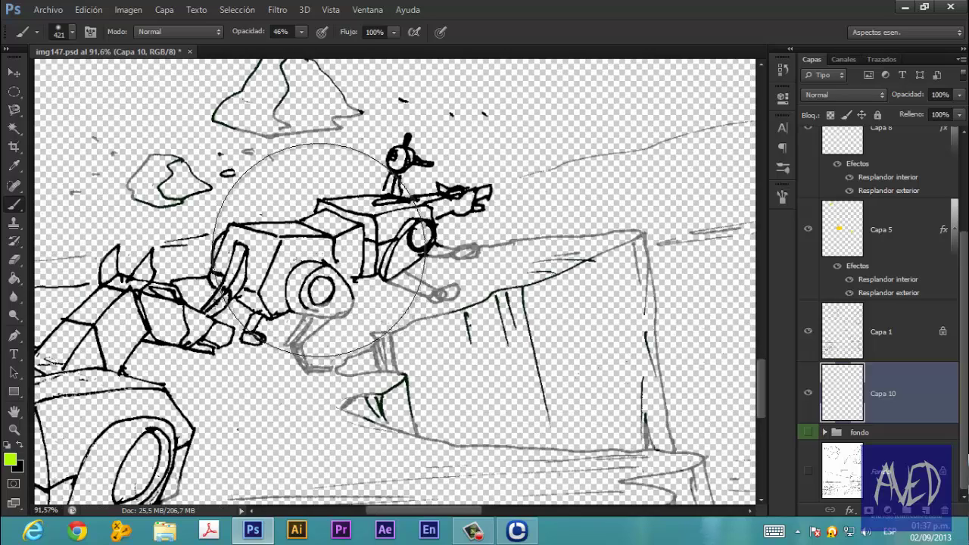
{"action": "left_click", "coordinate": [10, 459]}
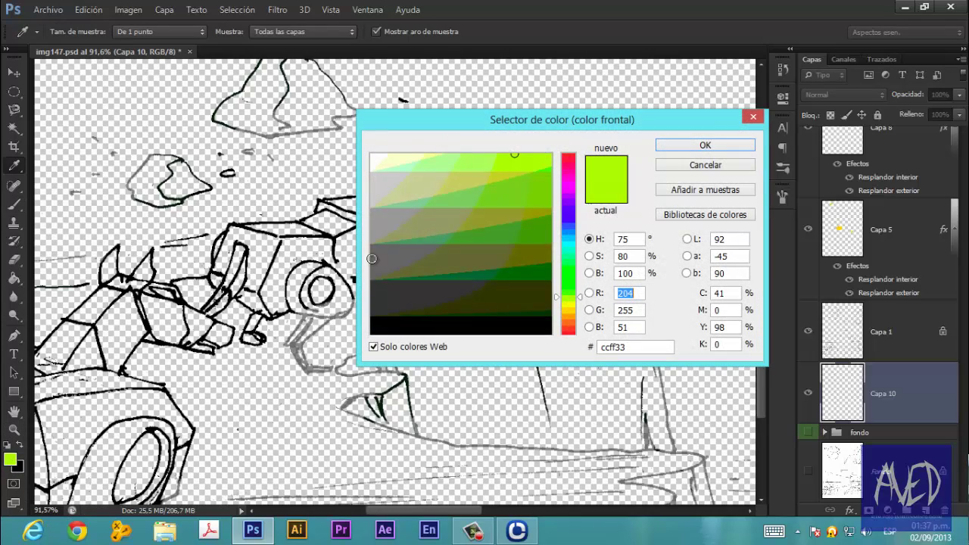
Preview cyan shades 00ffff, 66ffff and 66cccc, then cancel to keep the lime green.
{"action": "left_click", "coordinate": [574, 237]}
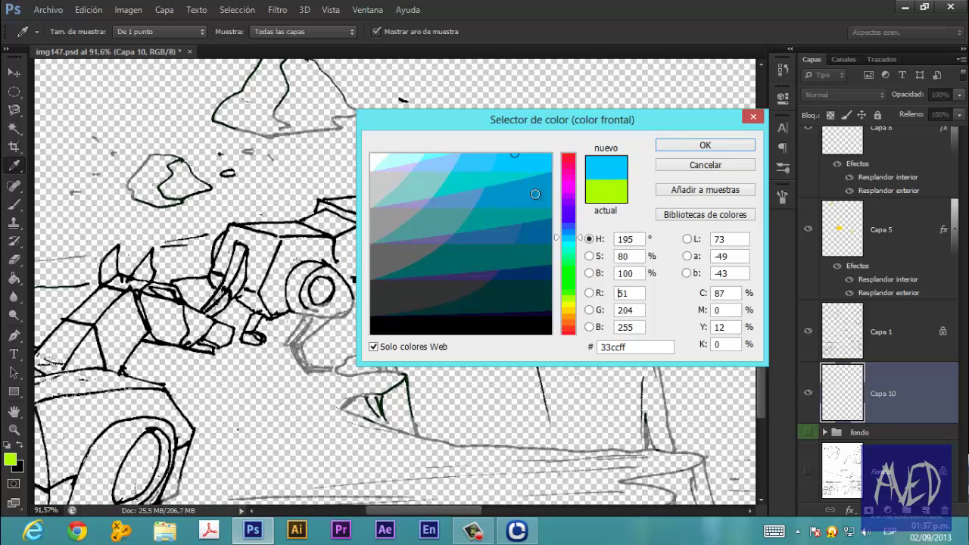
{"action": "left_click", "coordinate": [571, 243]}
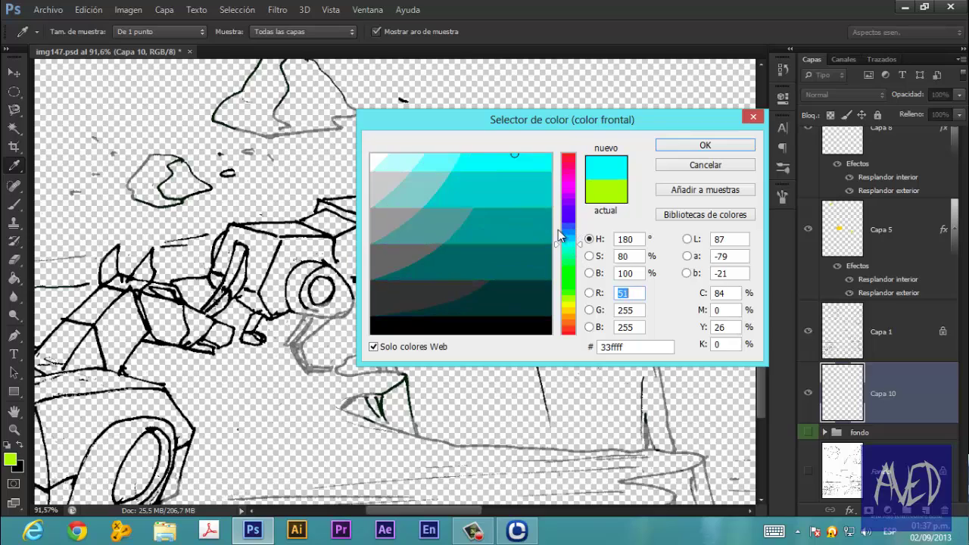
{"action": "left_click", "coordinate": [543, 163]}
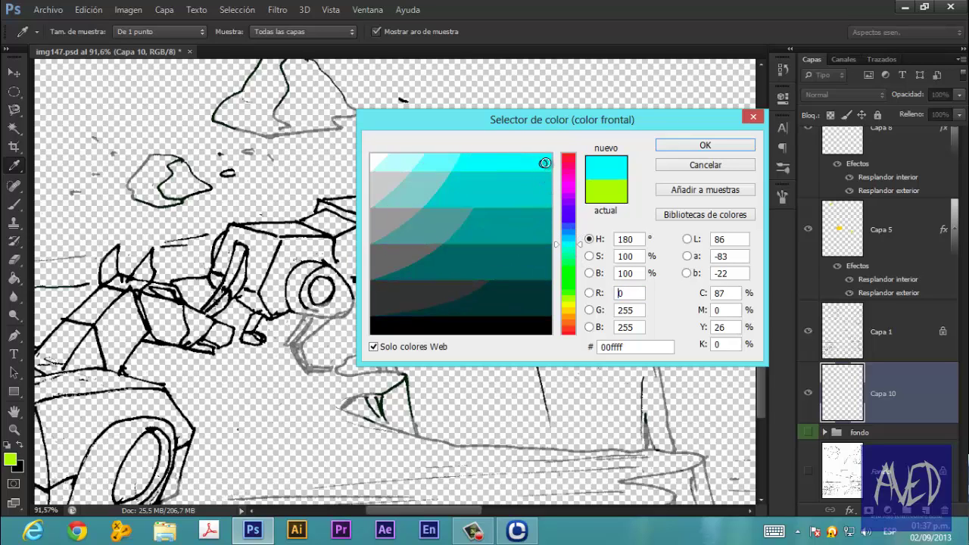
{"action": "left_click", "coordinate": [543, 188]}
{"action": "left_click", "coordinate": [545, 163]}
{"action": "left_click", "coordinate": [473, 162]}
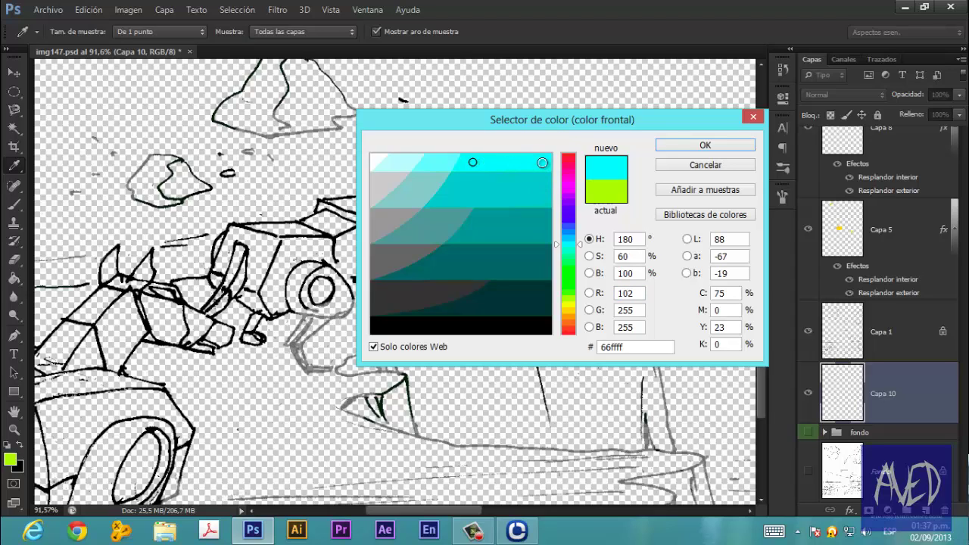
{"action": "left_click", "coordinate": [470, 193]}
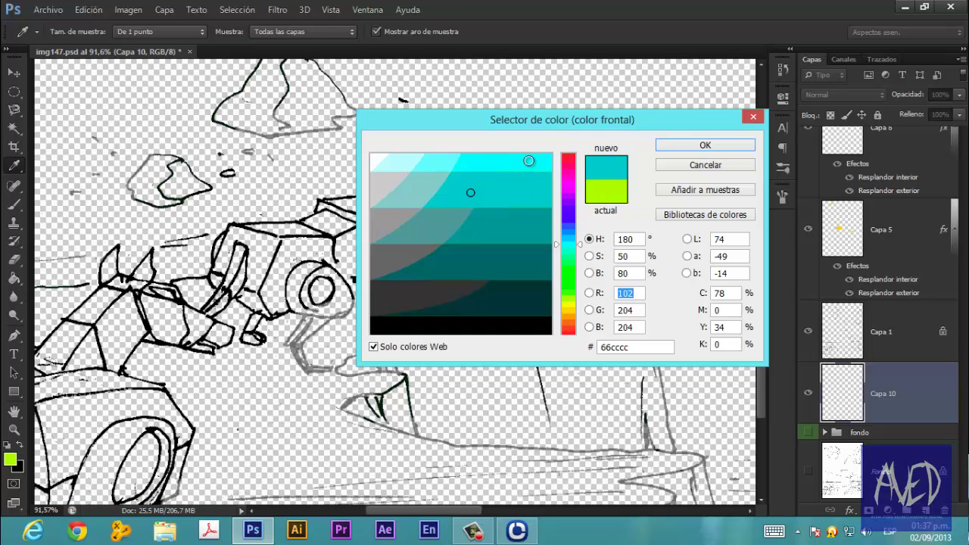
{"action": "left_click", "coordinate": [682, 165]}
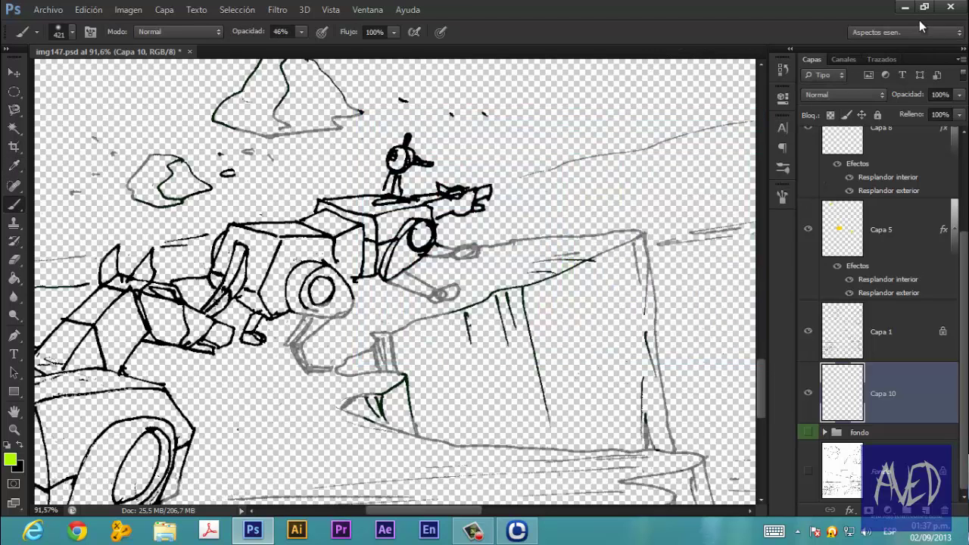
Minimize Photoshop and browse File Explorer into the AW and scaners A folders.
{"action": "left_click", "coordinate": [903, 7]}
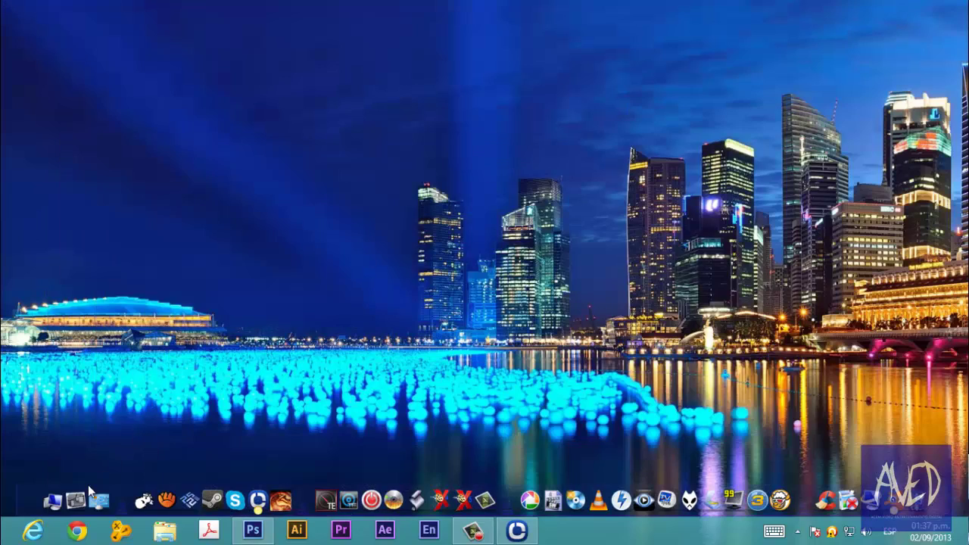
{"action": "left_click", "coordinate": [85, 477]}
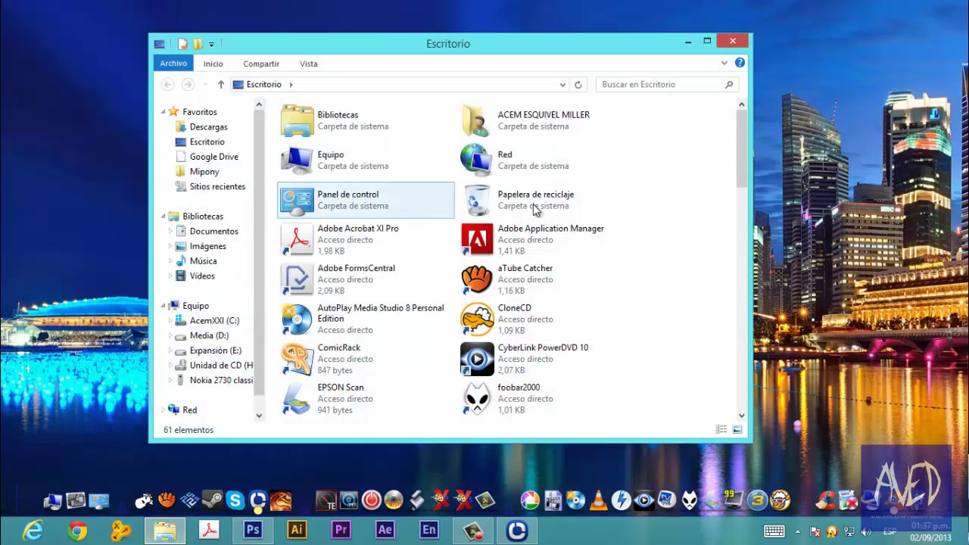
{"action": "left_click_drag", "start_coordinate": [741, 178], "coordinate": [742, 261]}
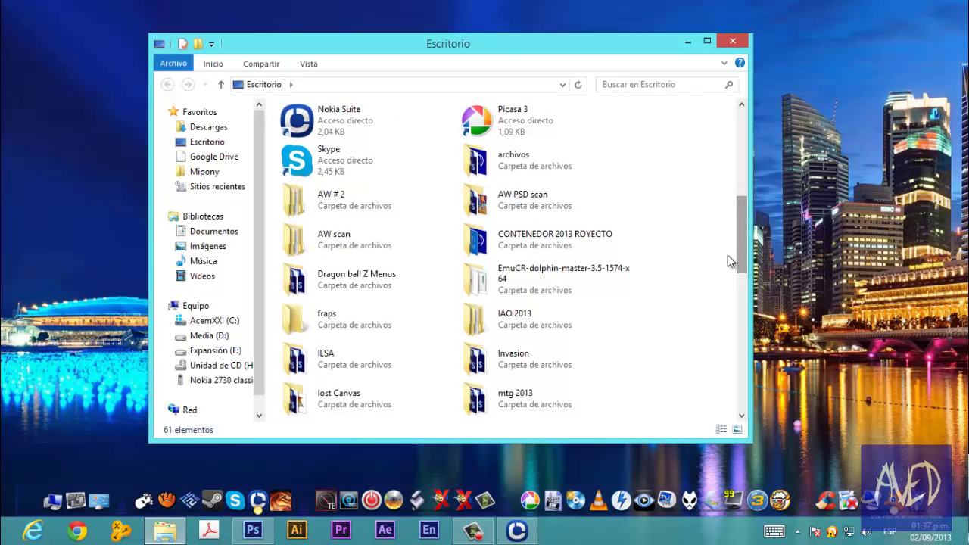
{"action": "double_click", "coordinate": [355, 240]}
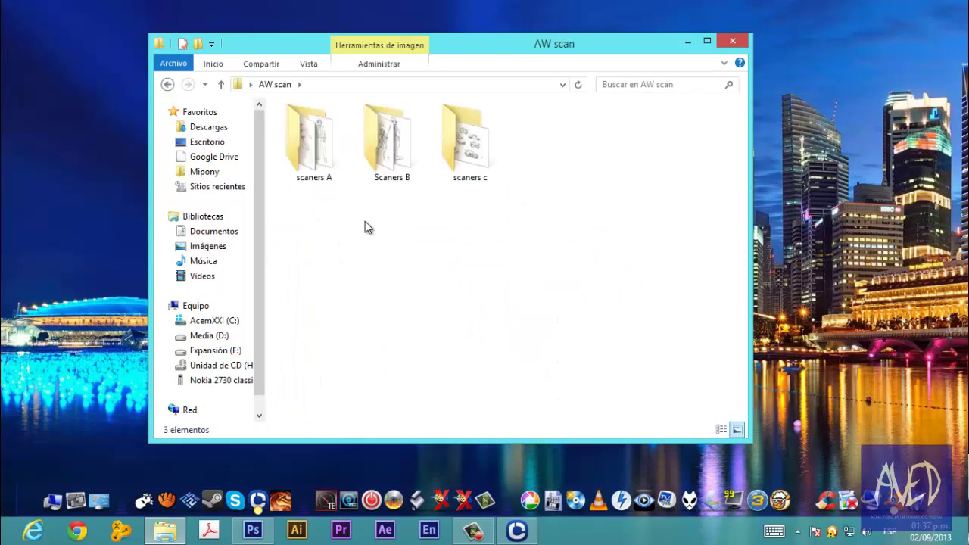
{"action": "double_click", "coordinate": [326, 156]}
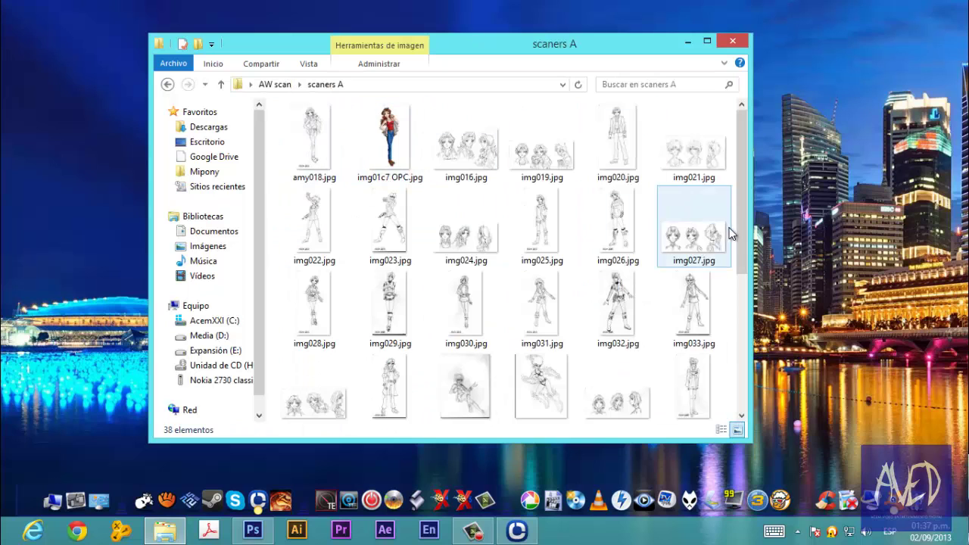
Go through Dibujos listos and AW Dibujos to Ficha Personaje_AMY and view Color Ropa_Amy.jpg.
{"action": "double_click", "coordinate": [534, 163]}
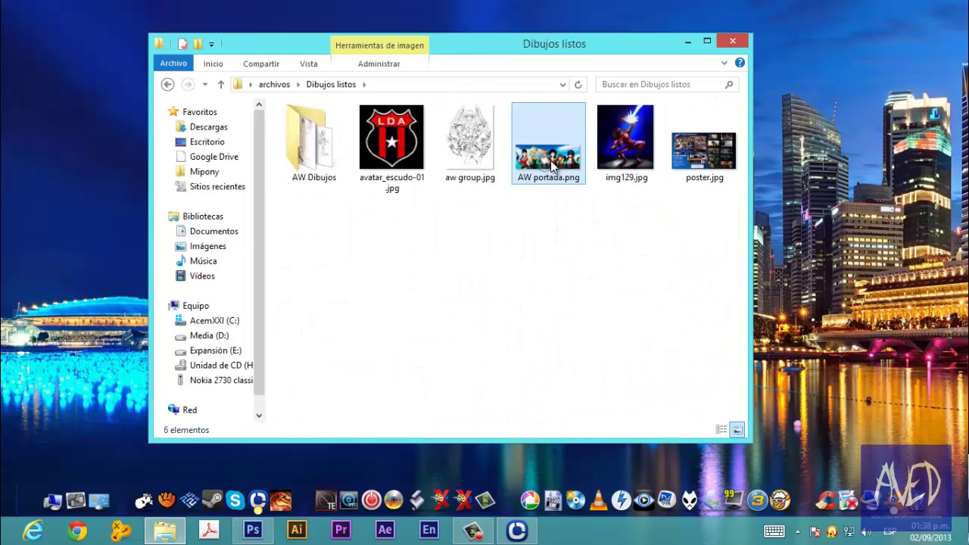
{"action": "left_click", "coordinate": [528, 171]}
{"action": "double_click", "coordinate": [318, 164]}
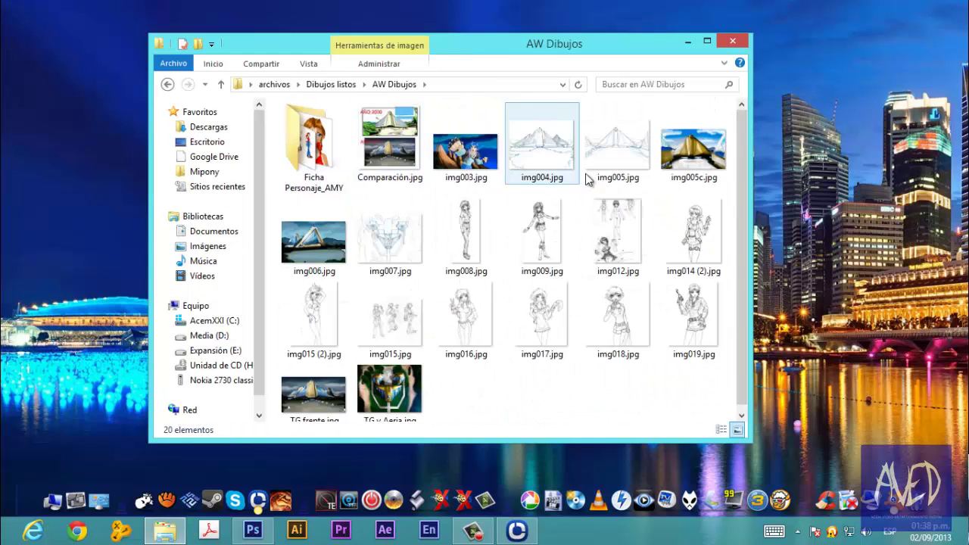
{"action": "double_click", "coordinate": [324, 170]}
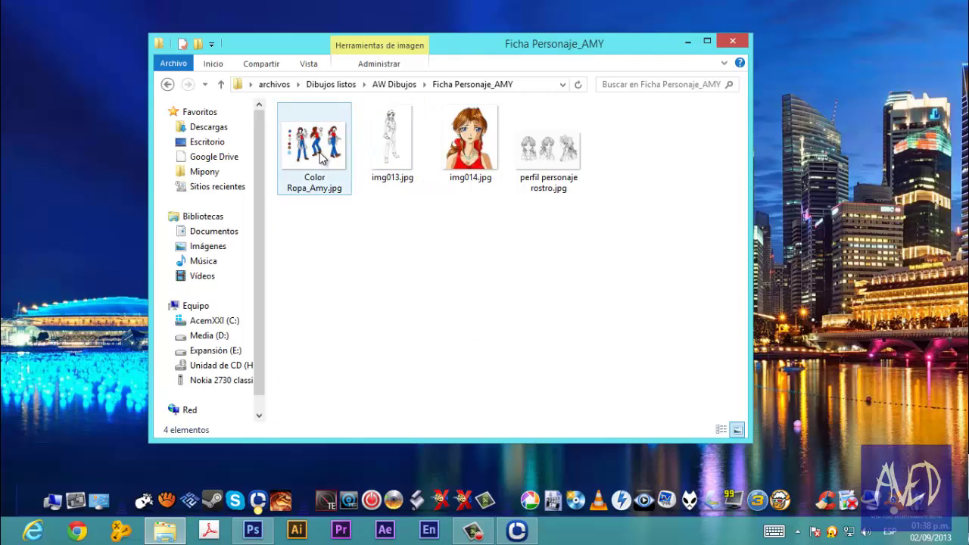
{"action": "double_click", "coordinate": [324, 163]}
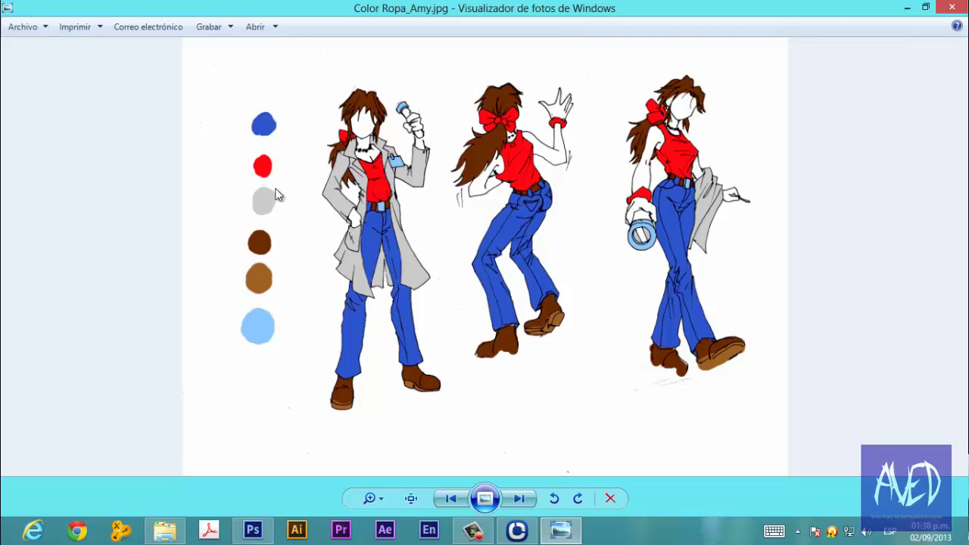
Close the Color Ropa_Amy.jpg colour sheet in Windows Photo Viewer after reviewing it.
{"action": "left_click", "coordinate": [952, 7]}
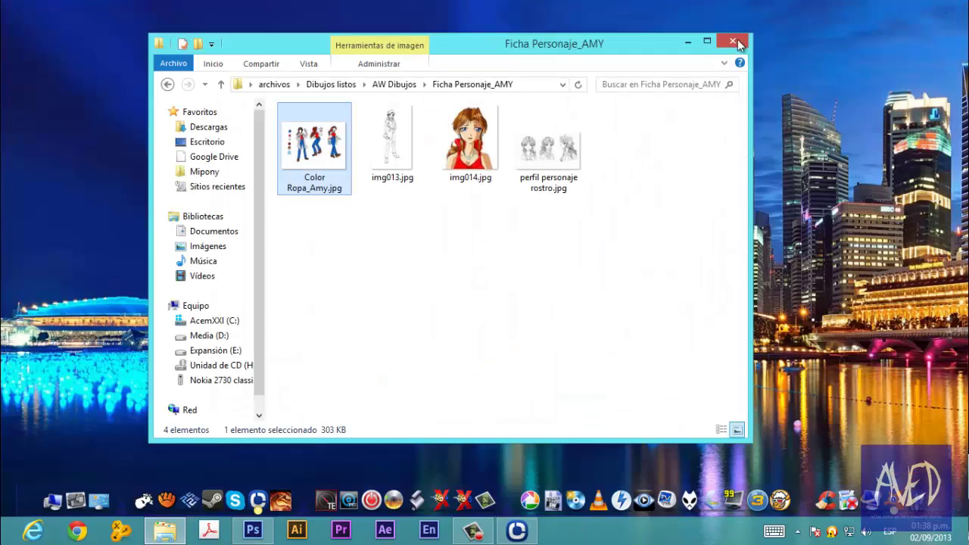
Close Explorer, return to Photoshop and set the foreground colour to pure cyan 00ffff.
{"action": "left_click", "coordinate": [723, 46]}
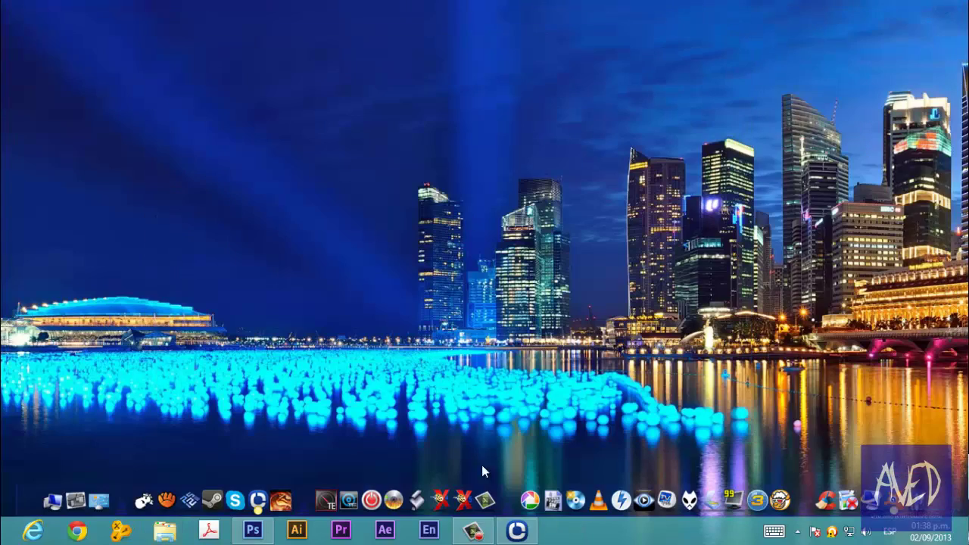
{"action": "left_click", "coordinate": [253, 530]}
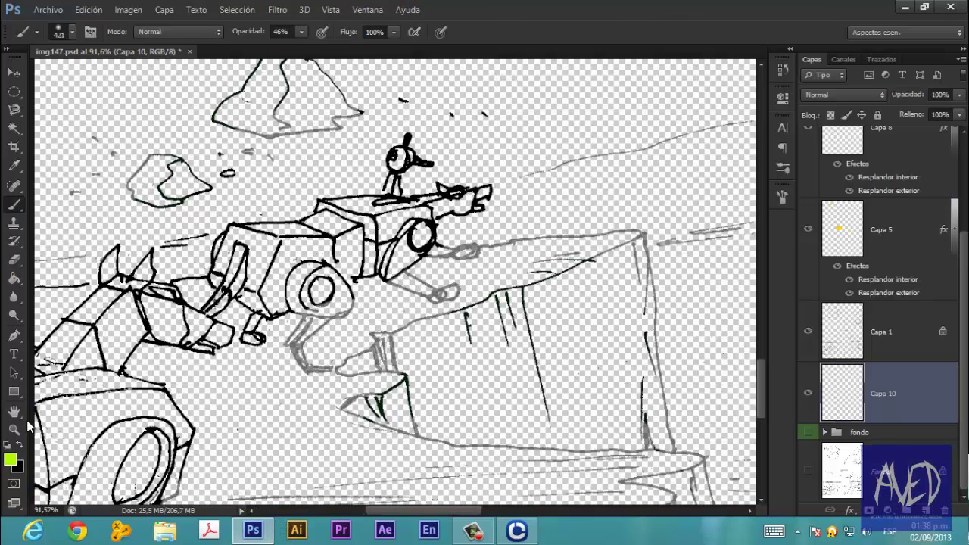
{"action": "left_click", "coordinate": [10, 459]}
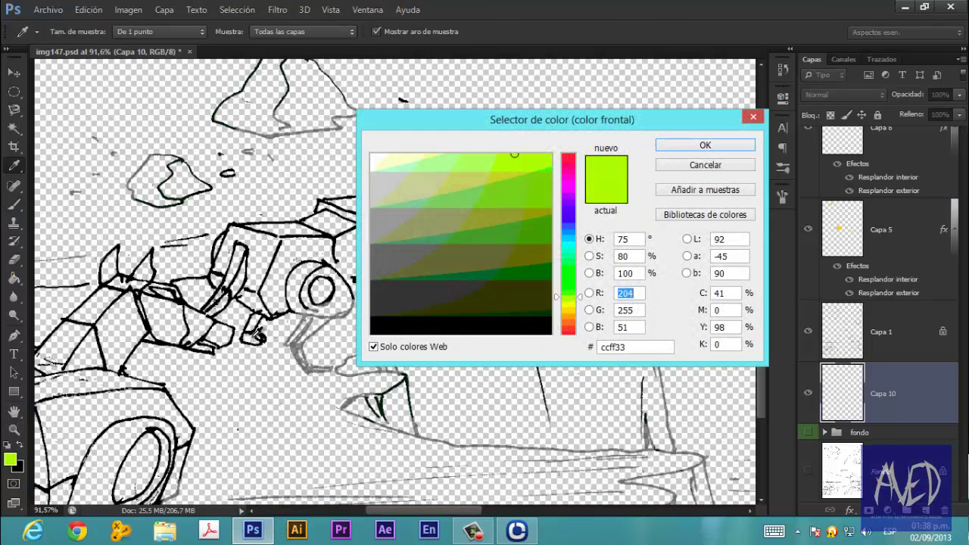
{"action": "left_click", "coordinate": [570, 243]}
{"action": "left_click", "coordinate": [550, 154]}
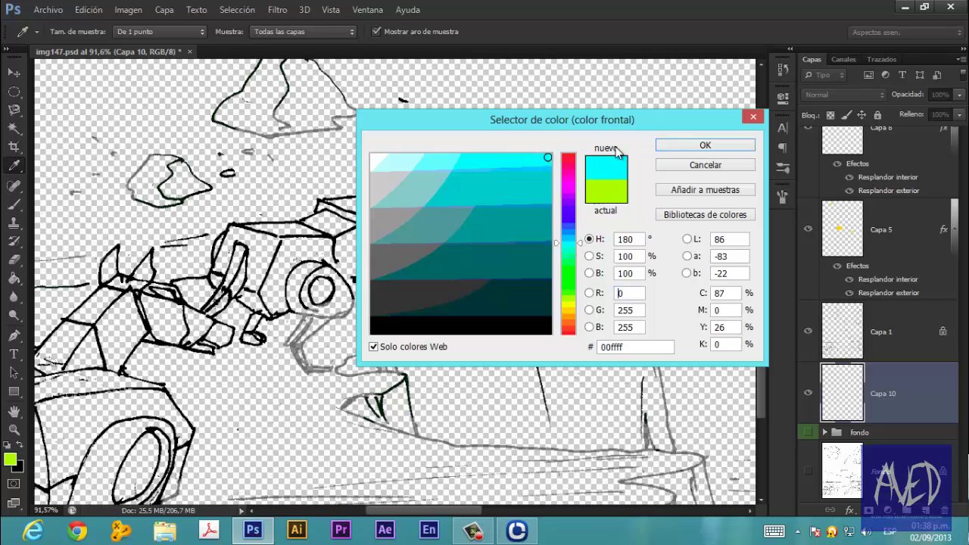
{"action": "left_click", "coordinate": [670, 145]}
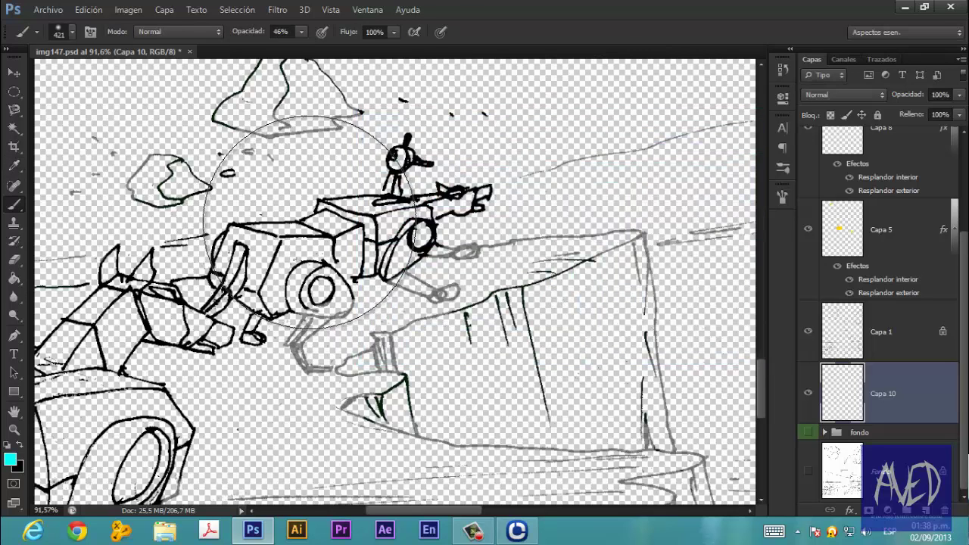
{"action": "key", "text": "g"}
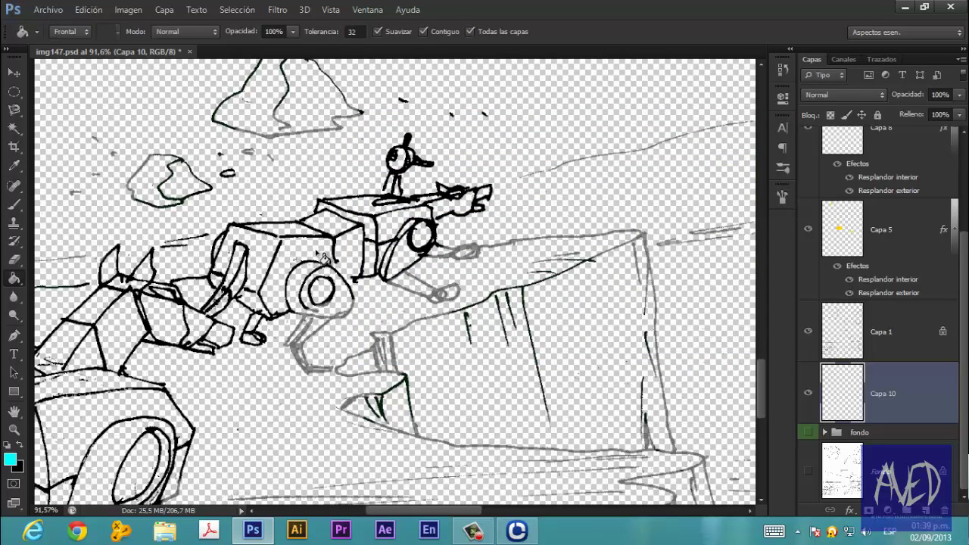
Fill the upper vehicle's front and top faces cyan, undoing fills that spill into the background.
{"action": "left_click", "coordinate": [397, 232]}
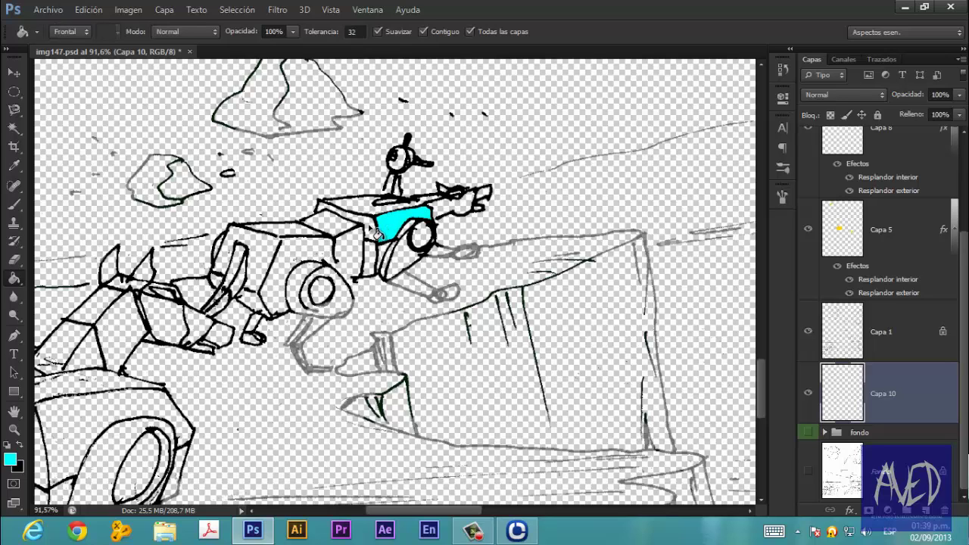
{"action": "left_click", "coordinate": [378, 234]}
{"action": "left_click", "coordinate": [376, 203]}
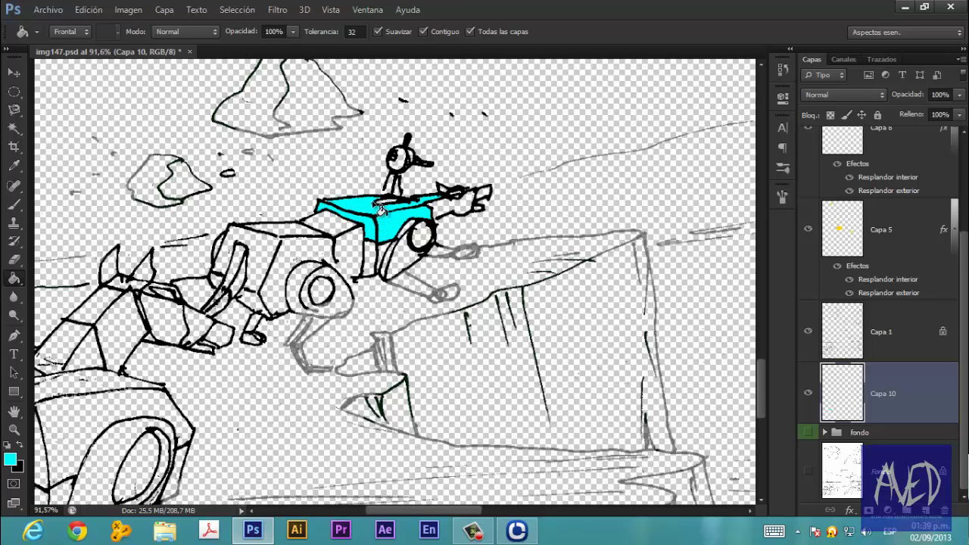
{"action": "key", "text": "ctrl+z"}
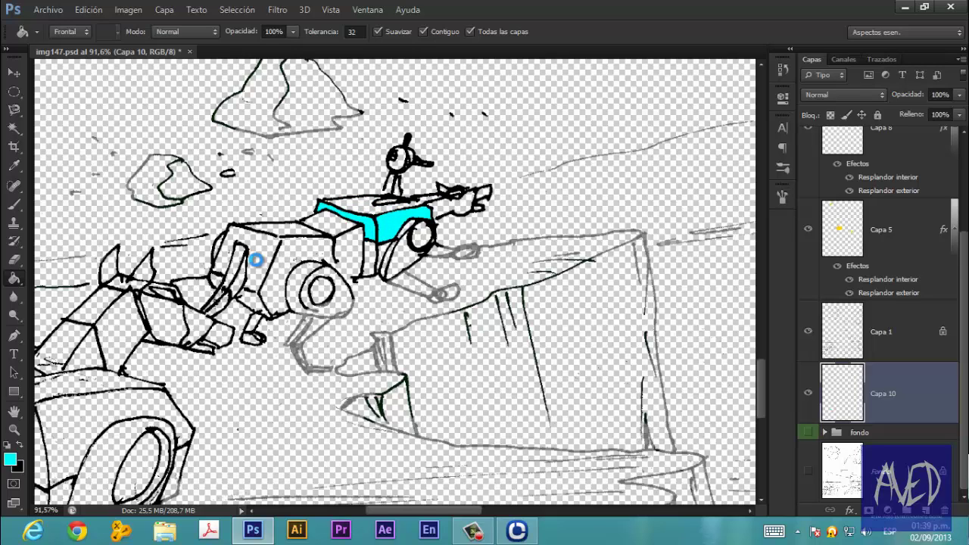
{"action": "left_click", "coordinate": [267, 263]}
{"action": "key", "text": "ctrl+z"}
Fill the front car's body and roof with cyan.
{"action": "scroll", "coordinate": [176, 337], "scroll_direction": "down", "scroll_amount": 1}
{"action": "scroll", "coordinate": [175, 337], "scroll_direction": "down", "scroll_amount": 1}
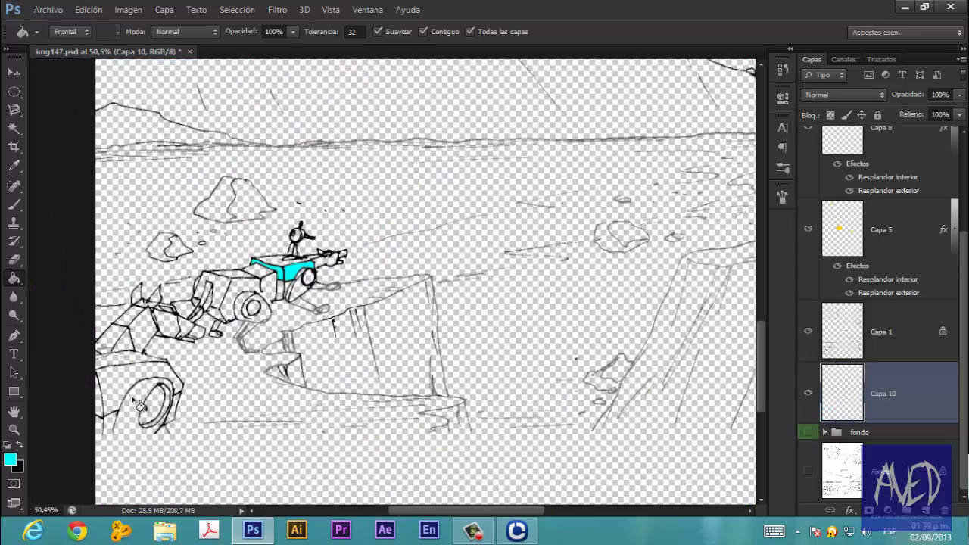
{"action": "scroll", "coordinate": [141, 406], "scroll_direction": "down", "scroll_amount": 1}
{"action": "left_click", "coordinate": [118, 377]}
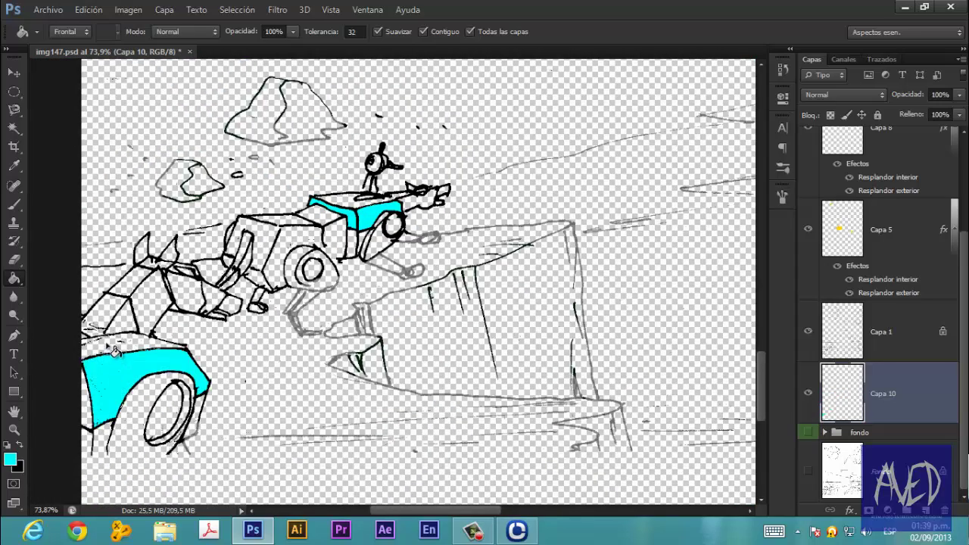
{"action": "left_click", "coordinate": [113, 350]}
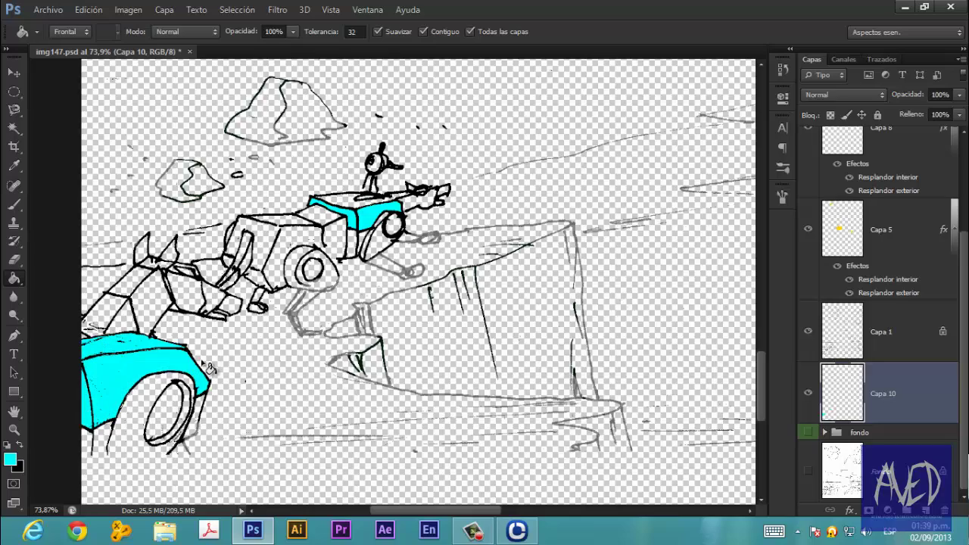
{"action": "scroll", "coordinate": [228, 307], "scroll_direction": "up", "scroll_amount": 2}
{"action": "scroll", "coordinate": [292, 265], "scroll_direction": "up", "scroll_amount": 2}
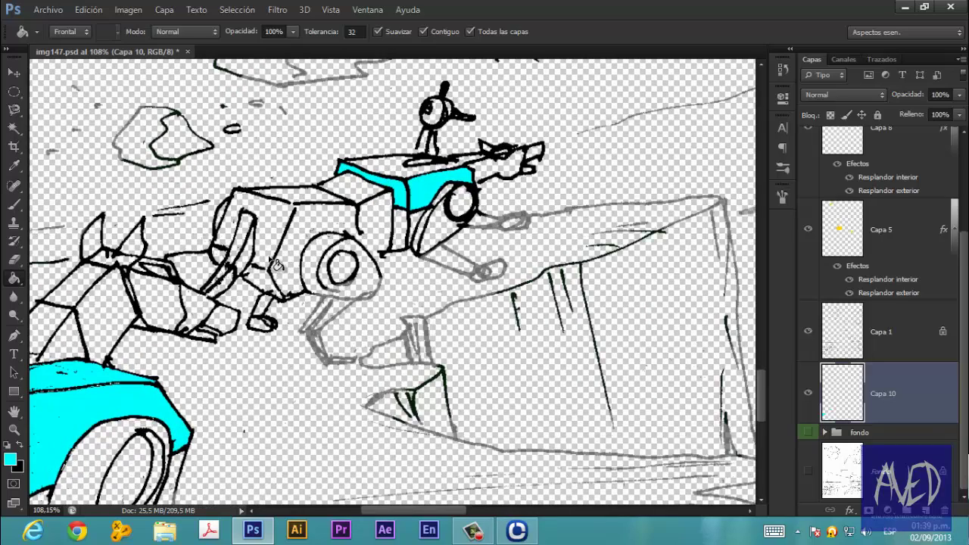
{"action": "scroll", "coordinate": [273, 284], "scroll_direction": "down", "scroll_amount": 2}
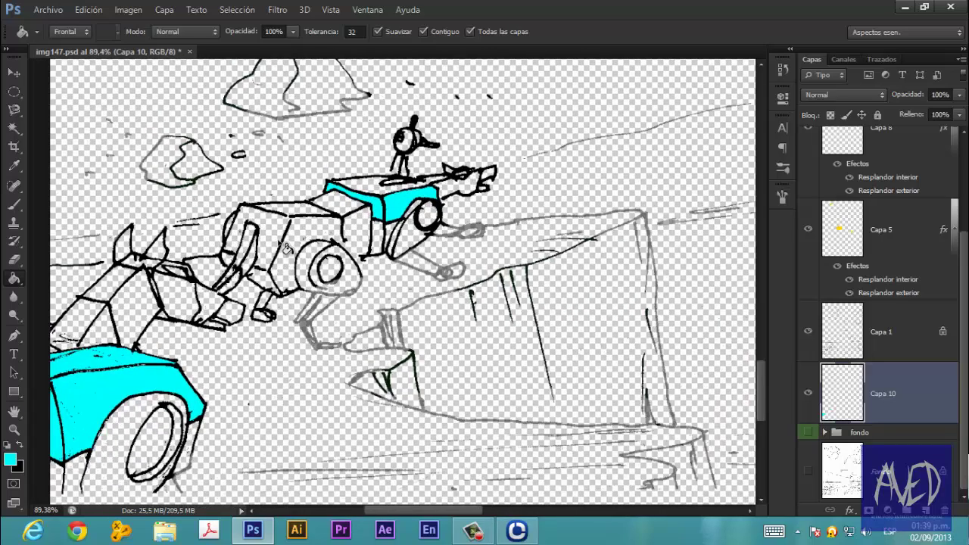
{"action": "key", "text": "b"}
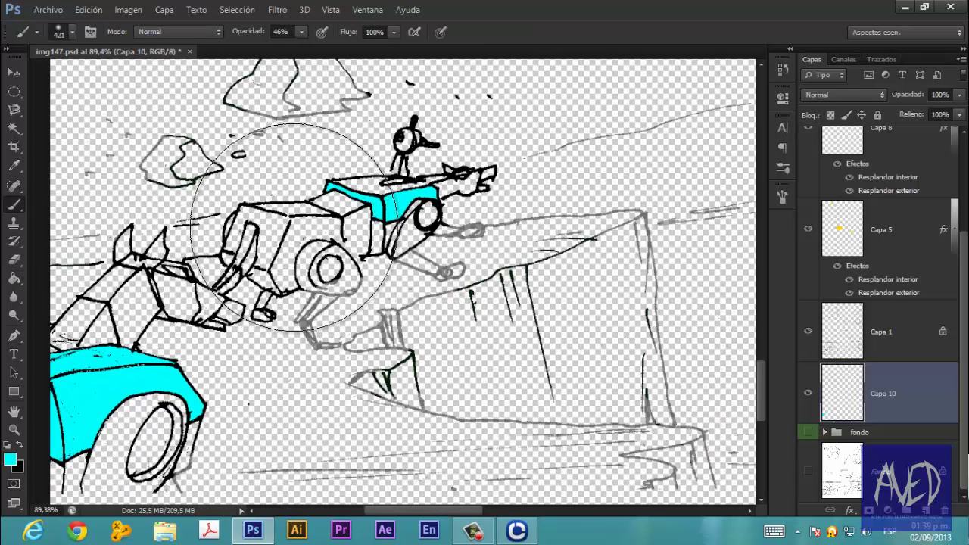
Set an 18 px hard round brush and paint cyan onto the middle vehicle's side panel.
{"action": "right_click", "coordinate": [295, 229]}
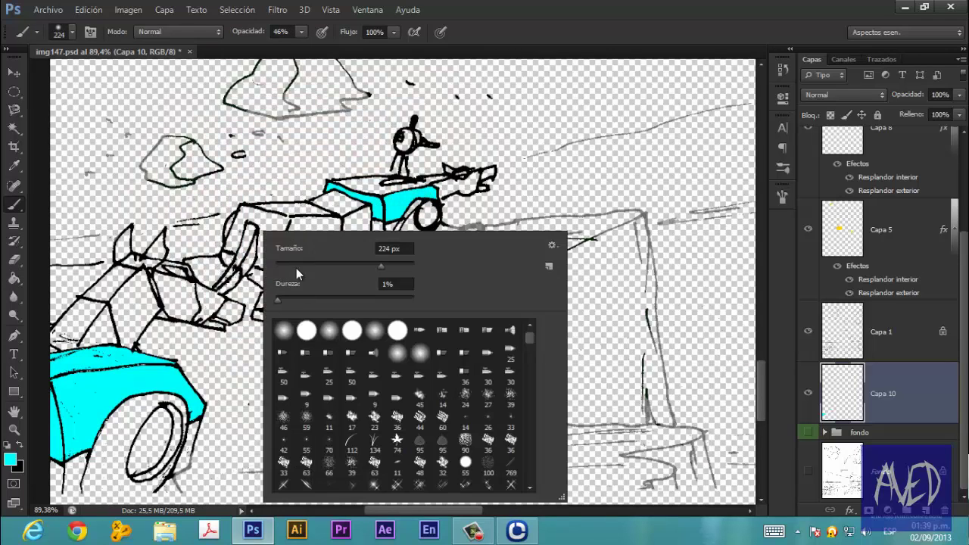
{"action": "left_click", "coordinate": [306, 330]}
{"action": "left_click_drag", "start_coordinate": [248, 31], "coordinate": [292, 32]}
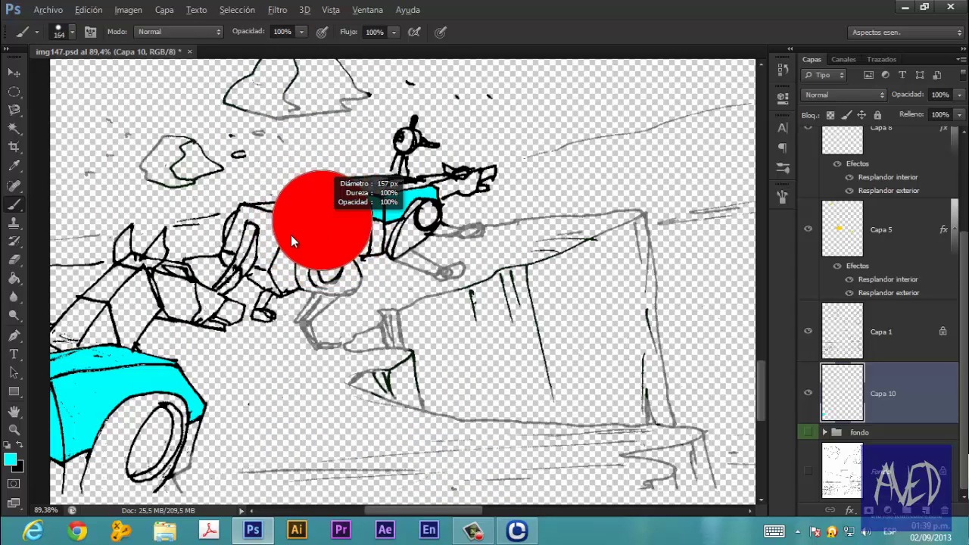
{"action": "left_click_drag", "start_coordinate": [291, 235], "coordinate": [334, 230]}
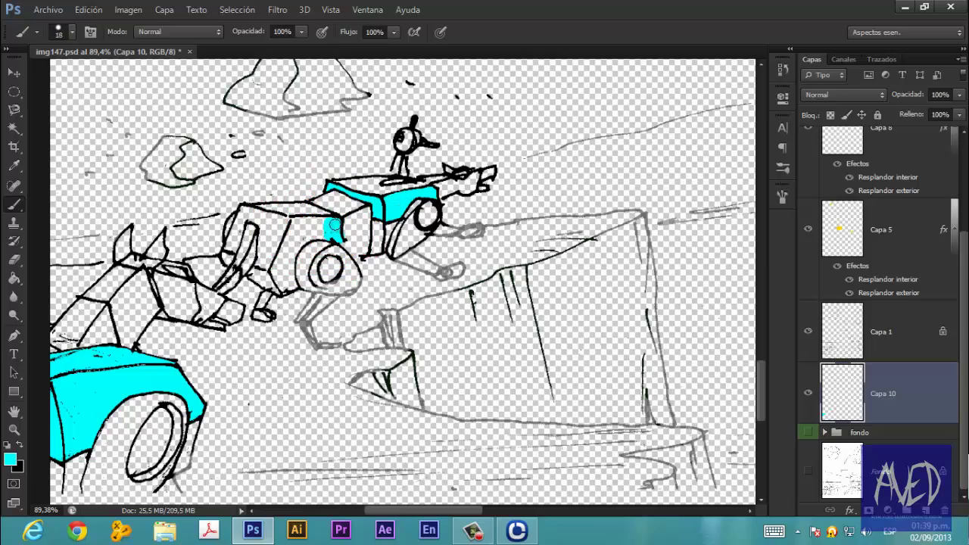
{"action": "left_click_drag", "start_coordinate": [260, 275], "coordinate": [267, 265]}
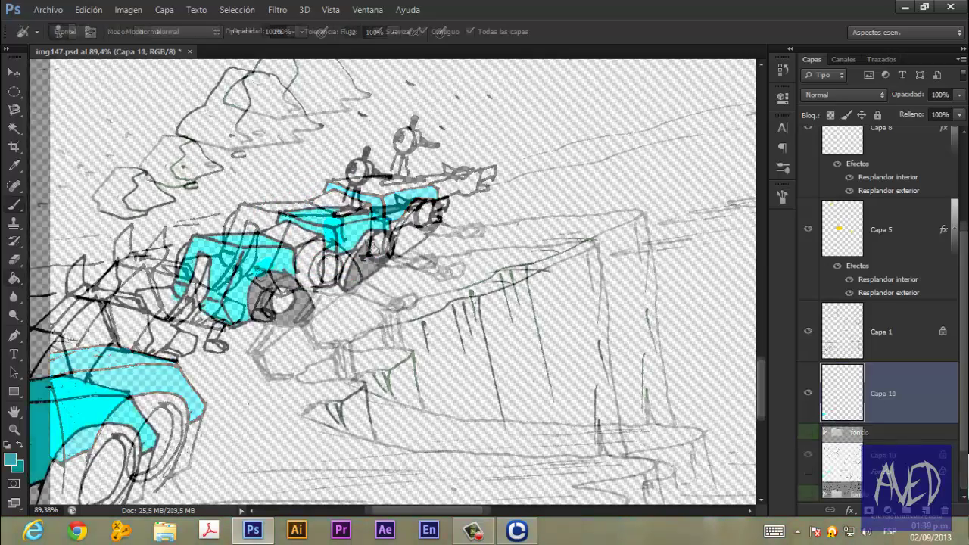
Fill the area beside the rear wheel dark gray, undoing the fill that flooded the background.
{"action": "left_click", "coordinate": [338, 278]}
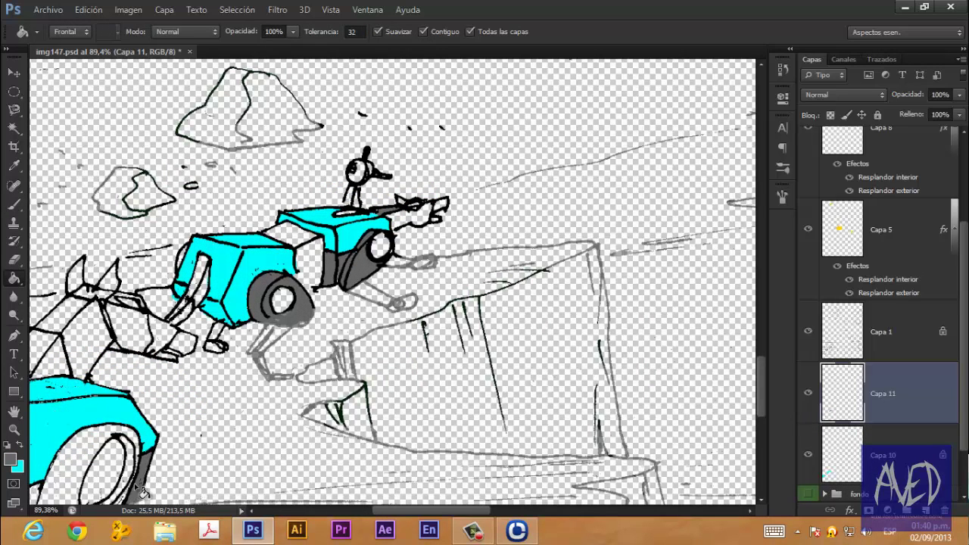
{"action": "left_click", "coordinate": [72, 467]}
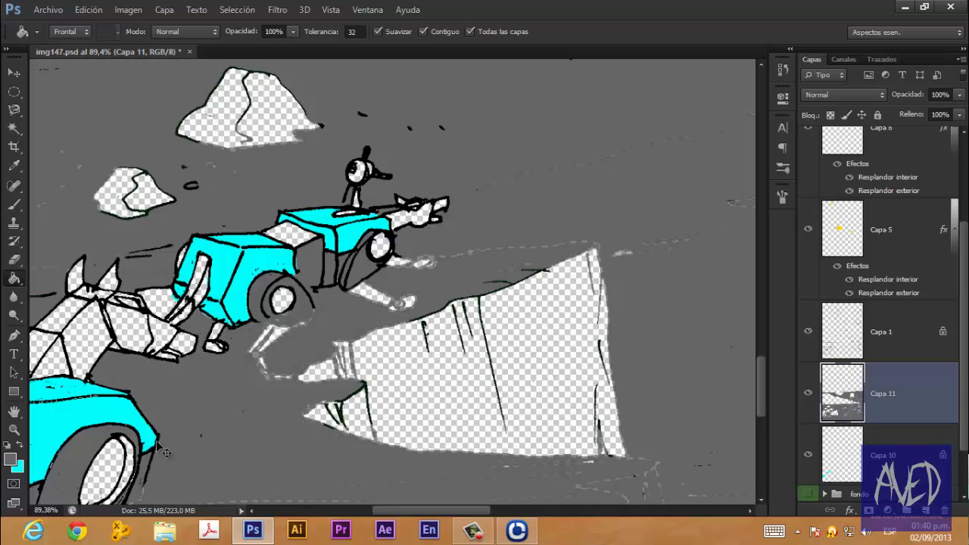
{"action": "key", "text": "ctrl+z"}
{"action": "scroll", "coordinate": [151, 422], "scroll_direction": "down", "scroll_amount": 1}
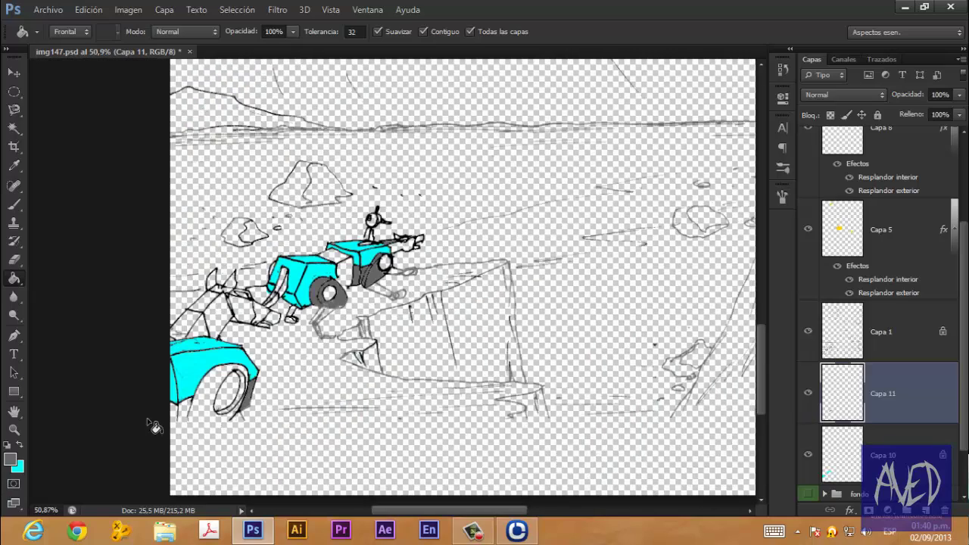
{"action": "scroll", "coordinate": [167, 393], "scroll_direction": "up", "scroll_amount": 1}
{"action": "scroll", "coordinate": [184, 356], "scroll_direction": "up", "scroll_amount": 2}
{"action": "scroll", "coordinate": [189, 352], "scroll_direction": "up", "scroll_amount": 1}
{"action": "scroll", "coordinate": [189, 352], "scroll_direction": "up", "scroll_amount": 1}
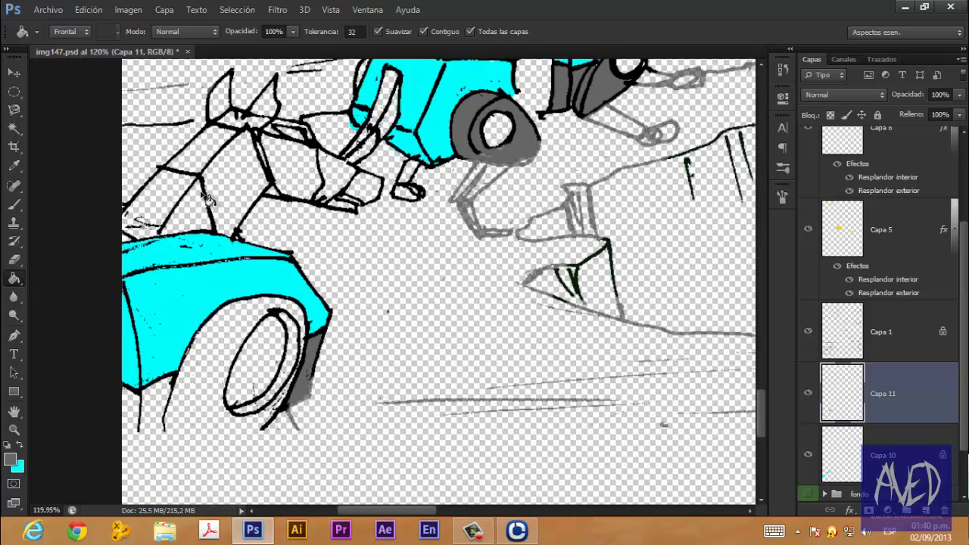
Fill the robot creature's body panels and the diagonal bar near the cyan car with gray.
{"action": "left_click", "coordinate": [233, 191]}
{"action": "left_click", "coordinate": [193, 216]}
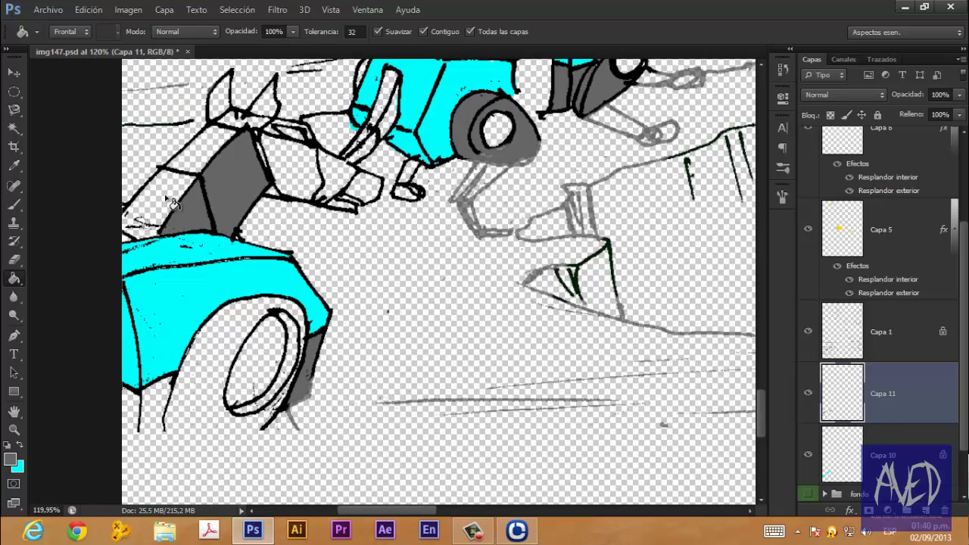
{"action": "left_click", "coordinate": [224, 156]}
{"action": "left_click", "coordinate": [295, 172]}
{"action": "left_click", "coordinate": [371, 182]}
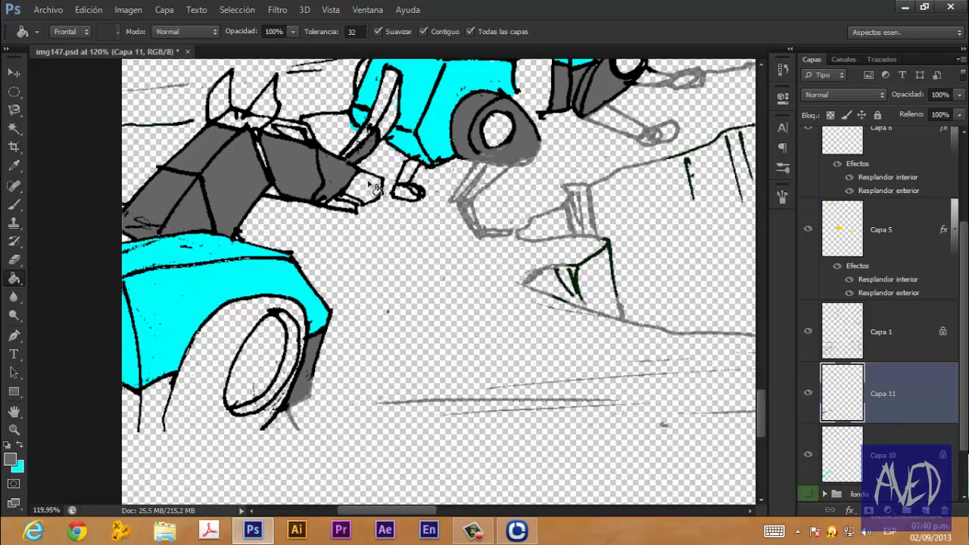
{"action": "left_click", "coordinate": [390, 117]}
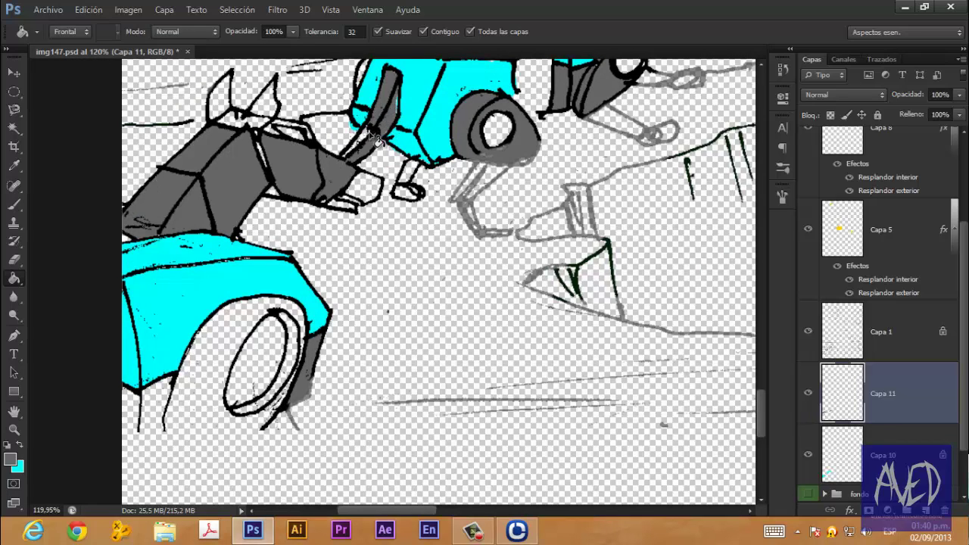
{"action": "key", "text": "b"}
{"action": "scroll", "coordinate": [345, 64], "scroll_direction": "up", "scroll_amount": 3}
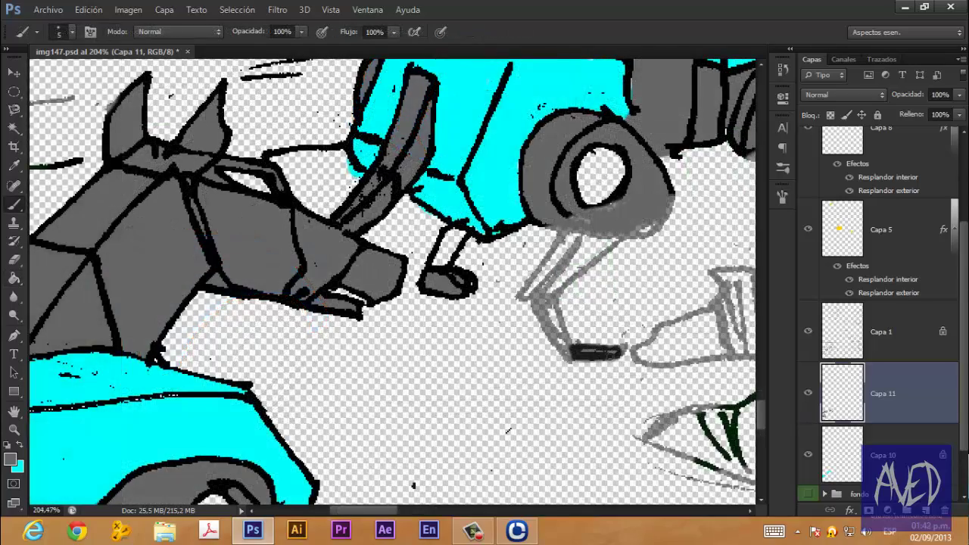
Brush gray over the creature's legs and paws, undoing the too-dark hoof fill.
{"action": "scroll", "coordinate": [611, 353], "scroll_direction": "down", "scroll_amount": 3}
{"action": "scroll", "coordinate": [611, 354], "scroll_direction": "down", "scroll_amount": 3}
{"action": "scroll", "coordinate": [628, 349], "scroll_direction": "up", "scroll_amount": 3}
{"action": "scroll", "coordinate": [641, 347], "scroll_direction": "up", "scroll_amount": 2}
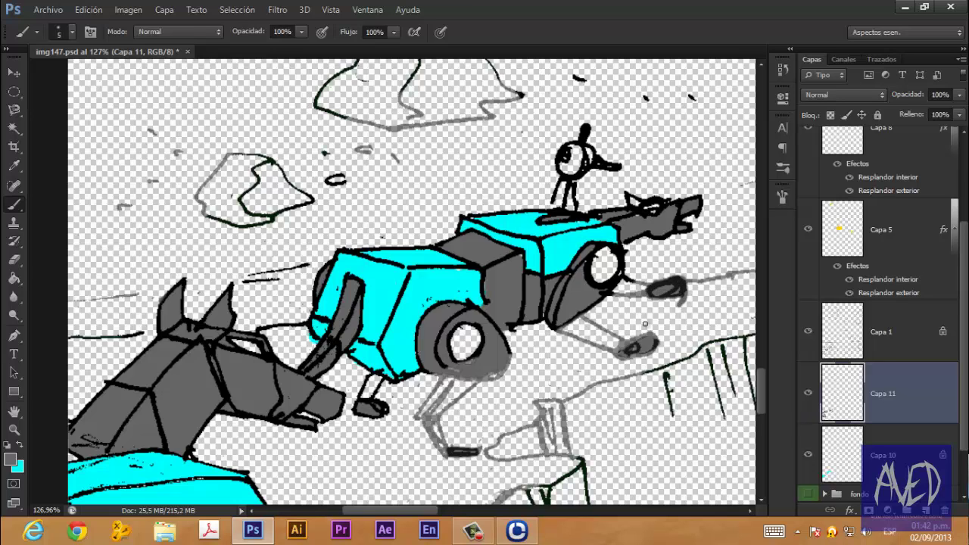
{"action": "key", "text": "ctrl+z"}
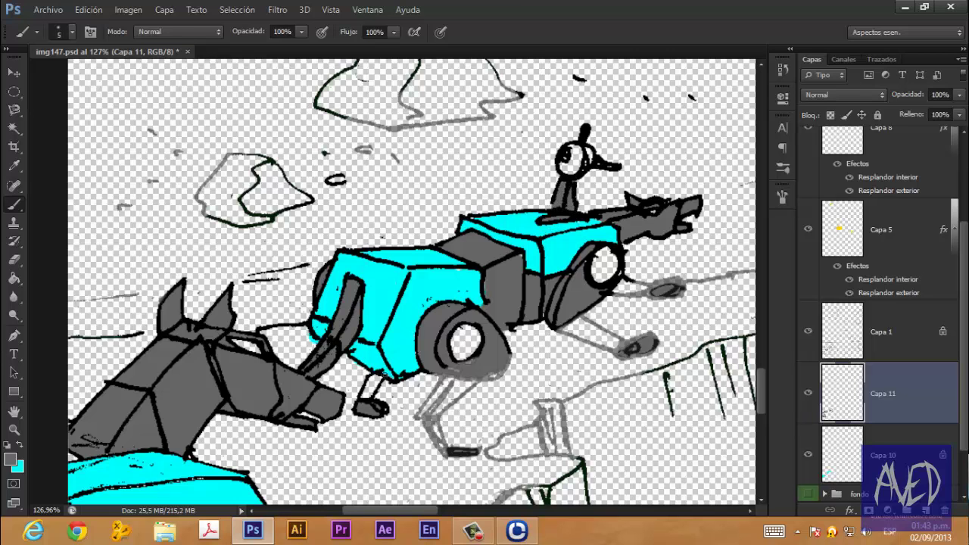
{"action": "scroll", "coordinate": [458, 443], "scroll_direction": "down", "scroll_amount": 2}
{"action": "scroll", "coordinate": [458, 443], "scroll_direction": "down", "scroll_amount": 2}
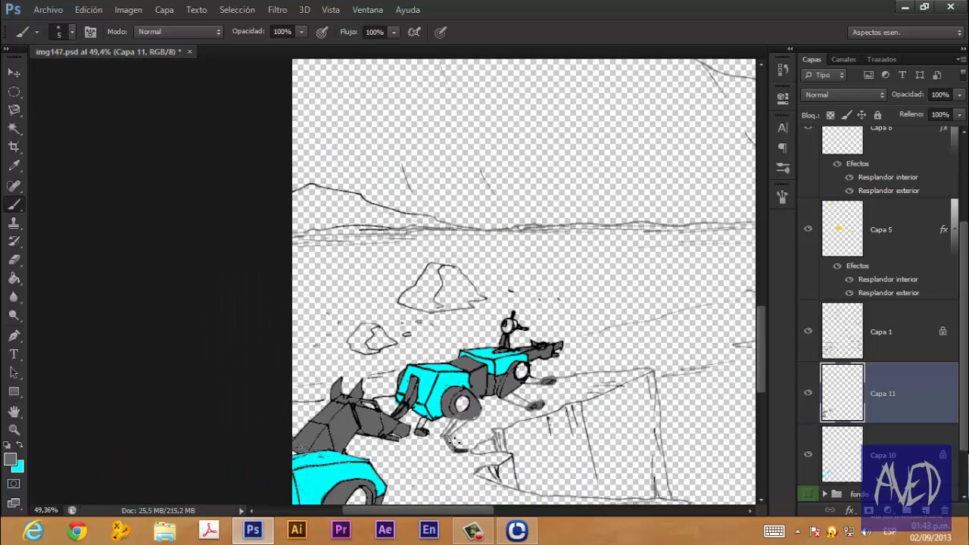
{"action": "scroll", "coordinate": [459, 443], "scroll_direction": "down", "scroll_amount": 2}
{"action": "scroll", "coordinate": [459, 443], "scroll_direction": "down", "scroll_amount": 1}
{"action": "scroll", "coordinate": [458, 443], "scroll_direction": "down", "scroll_amount": 1}
{"action": "scroll", "coordinate": [441, 449], "scroll_direction": "down", "scroll_amount": 1}
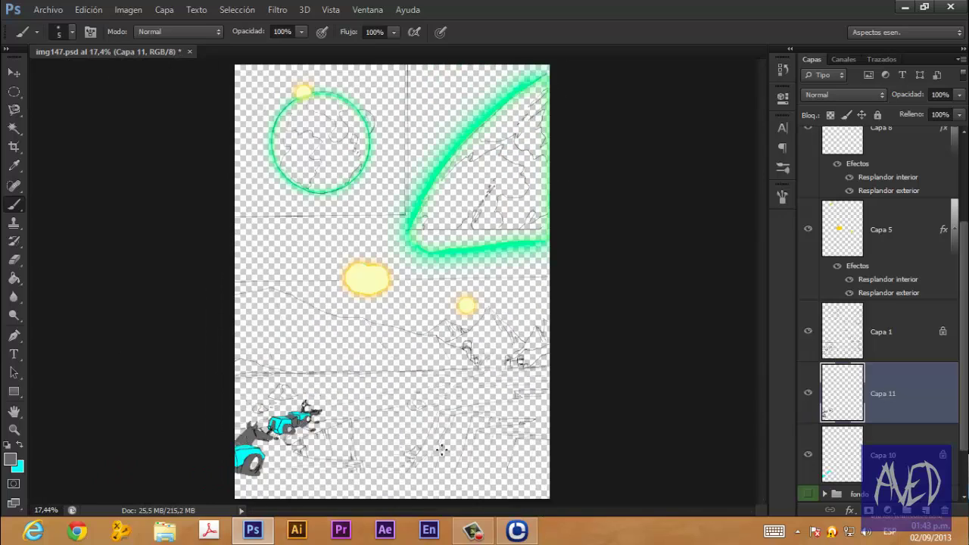
{"action": "scroll", "coordinate": [328, 448], "scroll_direction": "up", "scroll_amount": 1}
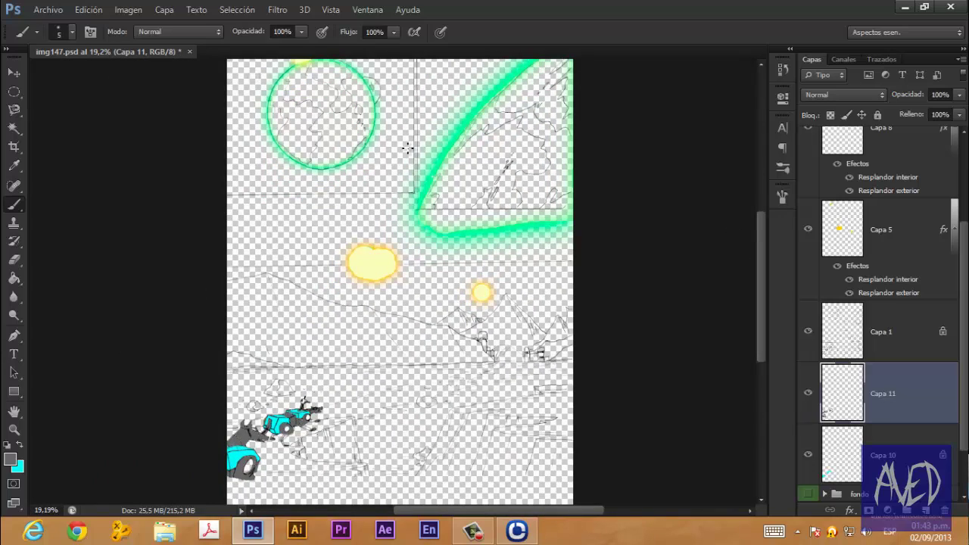
{"action": "scroll", "coordinate": [376, 116], "scroll_direction": "up", "scroll_amount": 2}
{"action": "scroll", "coordinate": [363, 112], "scroll_direction": "down", "scroll_amount": 2}
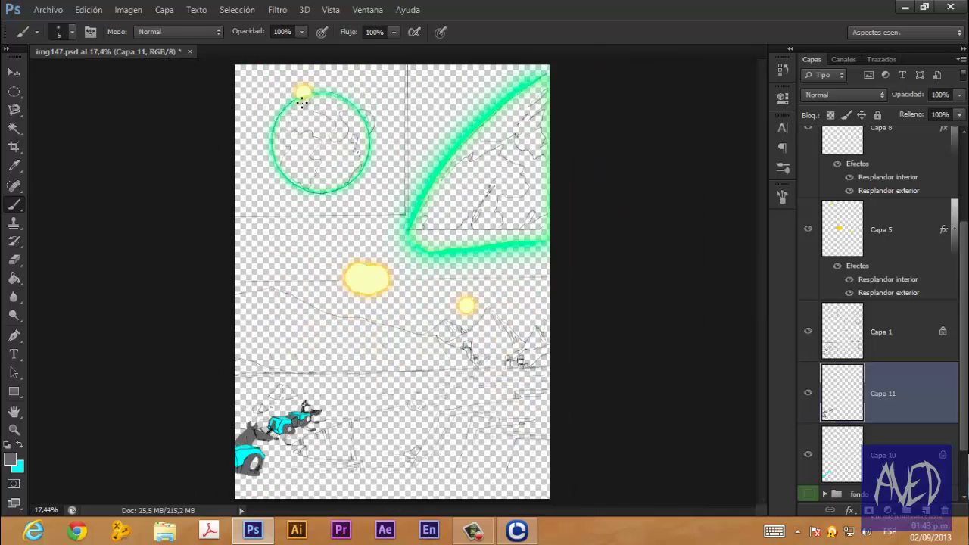
{"action": "scroll", "coordinate": [302, 103], "scroll_direction": "up", "scroll_amount": 5}
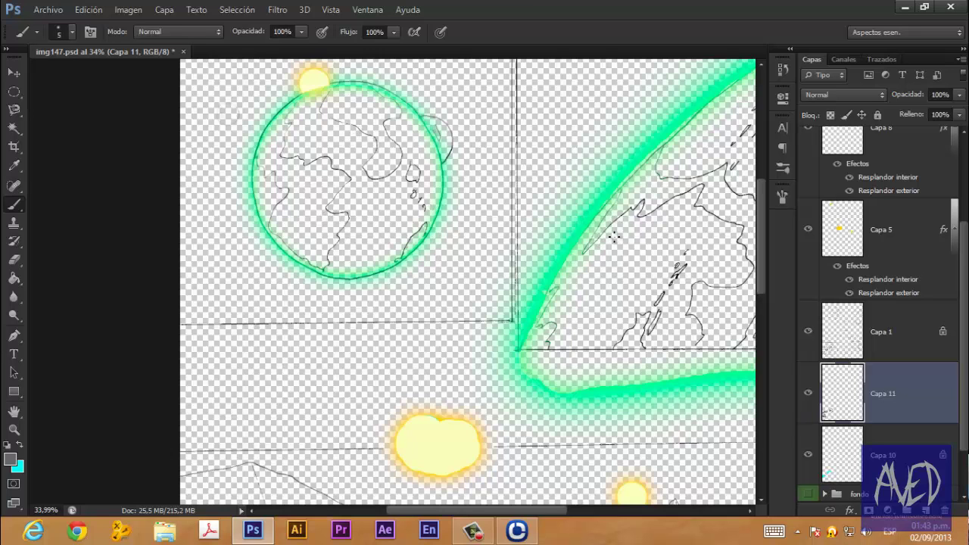
{"action": "scroll", "coordinate": [613, 237], "scroll_direction": "down", "scroll_amount": 3}
{"action": "scroll", "coordinate": [492, 220], "scroll_direction": "down", "scroll_amount": 1}
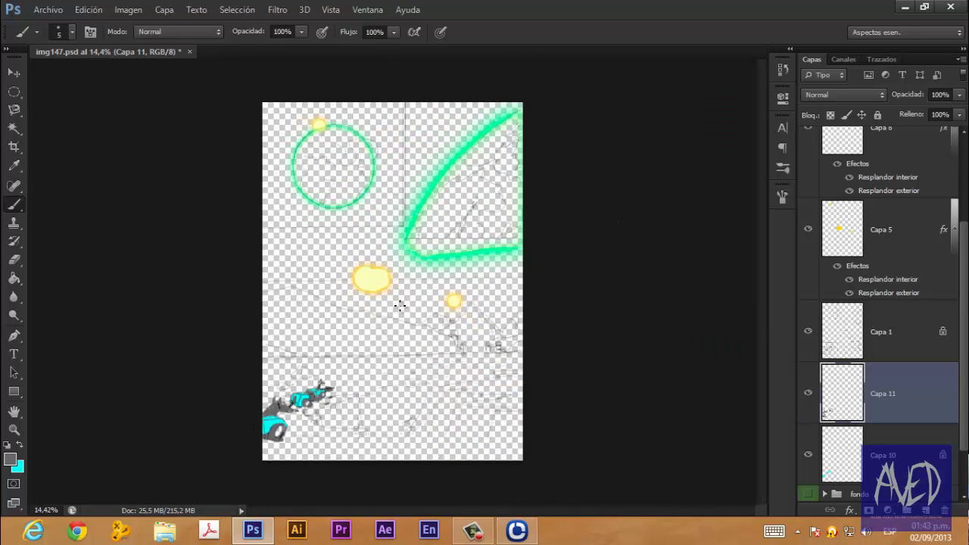
{"action": "scroll", "coordinate": [386, 322], "scroll_direction": "down", "scroll_amount": 1}
{"action": "scroll", "coordinate": [307, 373], "scroll_direction": "up", "scroll_amount": 1}
{"action": "scroll", "coordinate": [307, 373], "scroll_direction": "up", "scroll_amount": 2}
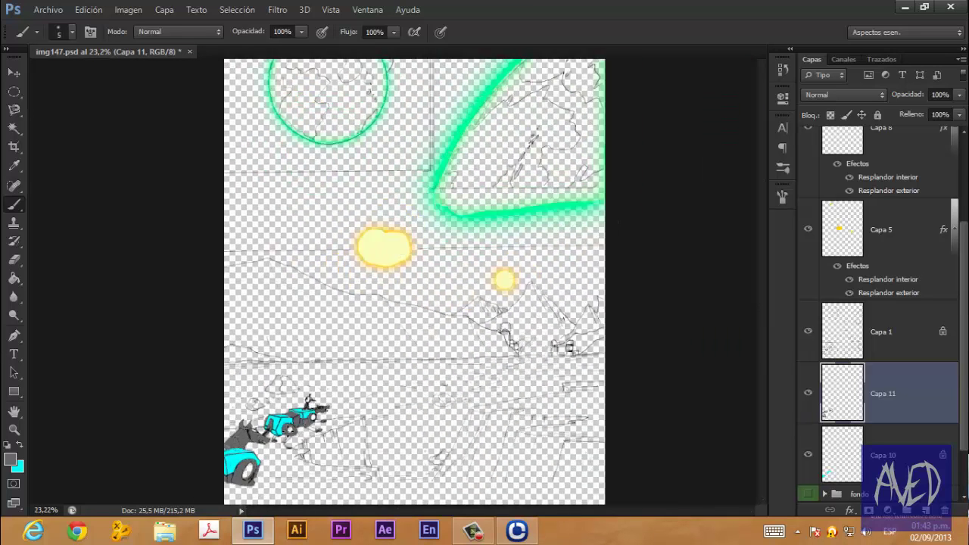
{"action": "scroll", "coordinate": [307, 373], "scroll_direction": "up", "scroll_amount": 2}
{"action": "scroll", "coordinate": [306, 374], "scroll_direction": "up", "scroll_amount": 1}
{"action": "scroll", "coordinate": [339, 388], "scroll_direction": "up", "scroll_amount": 1}
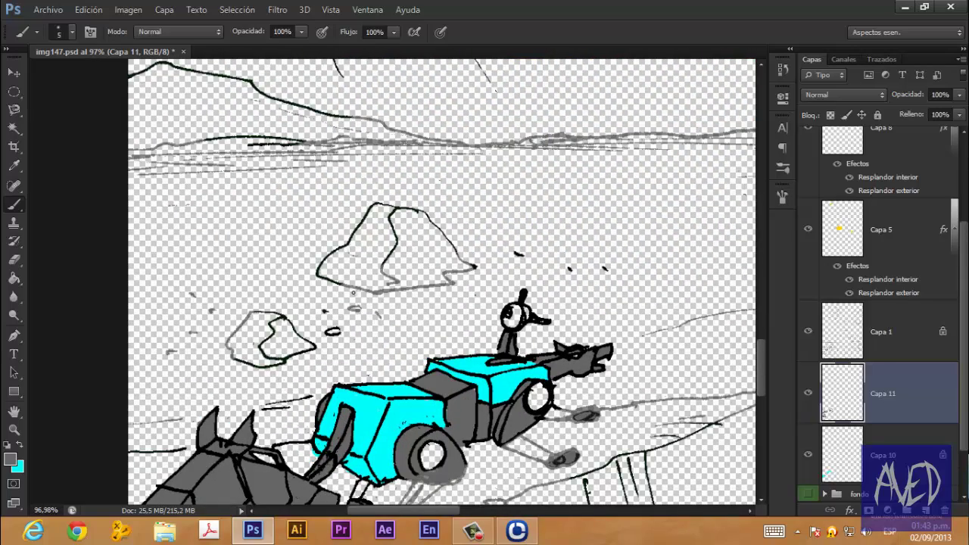
{"action": "scroll", "coordinate": [352, 291], "scroll_direction": "down", "scroll_amount": 2}
{"action": "scroll", "coordinate": [329, 454], "scroll_direction": "up", "scroll_amount": 2}
{"action": "scroll", "coordinate": [290, 411], "scroll_direction": "up", "scroll_amount": 1}
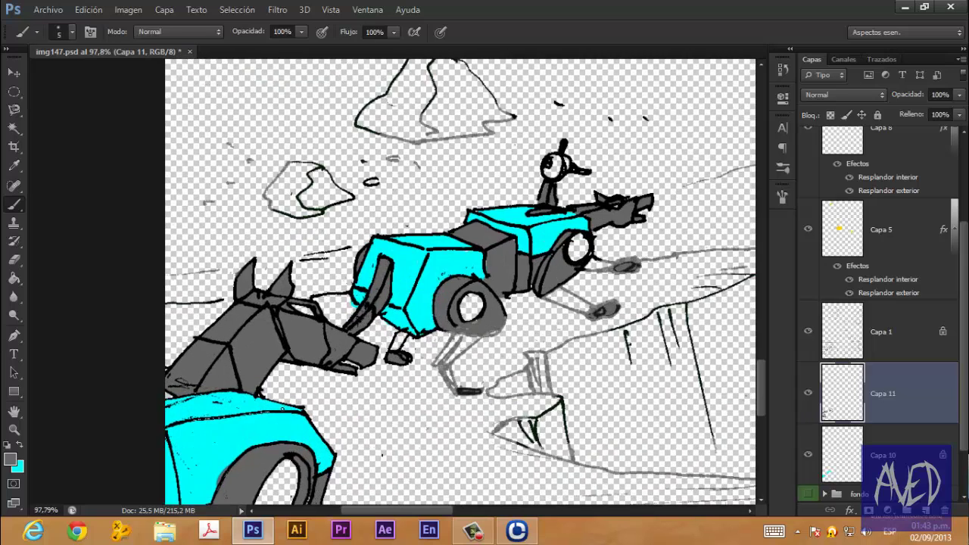
{"action": "scroll", "coordinate": [258, 365], "scroll_direction": "down", "scroll_amount": 1}
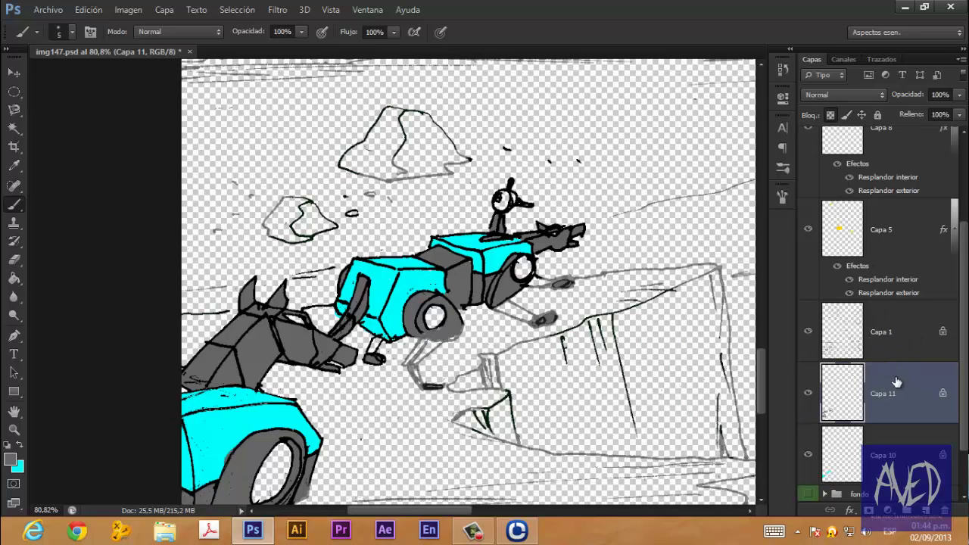
Add a new layer above Capa 11 and set the foreground colour to light grey #cccccc.
{"action": "scroll", "coordinate": [939, 405], "scroll_direction": "down", "scroll_amount": 2}
{"action": "scroll", "coordinate": [939, 405], "scroll_direction": "down", "scroll_amount": 1}
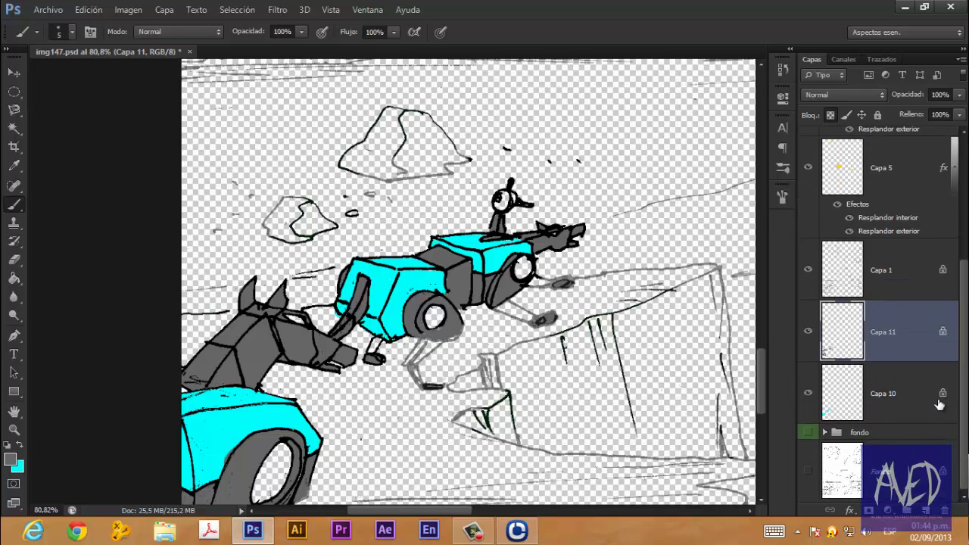
{"action": "left_click", "coordinate": [926, 511]}
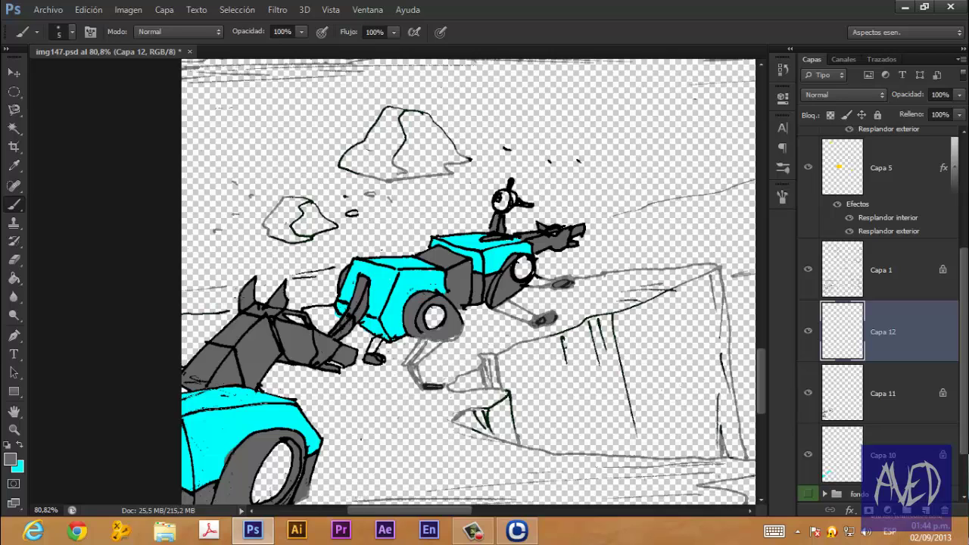
{"action": "left_click", "coordinate": [14, 459]}
{"action": "left_click", "coordinate": [378, 182]}
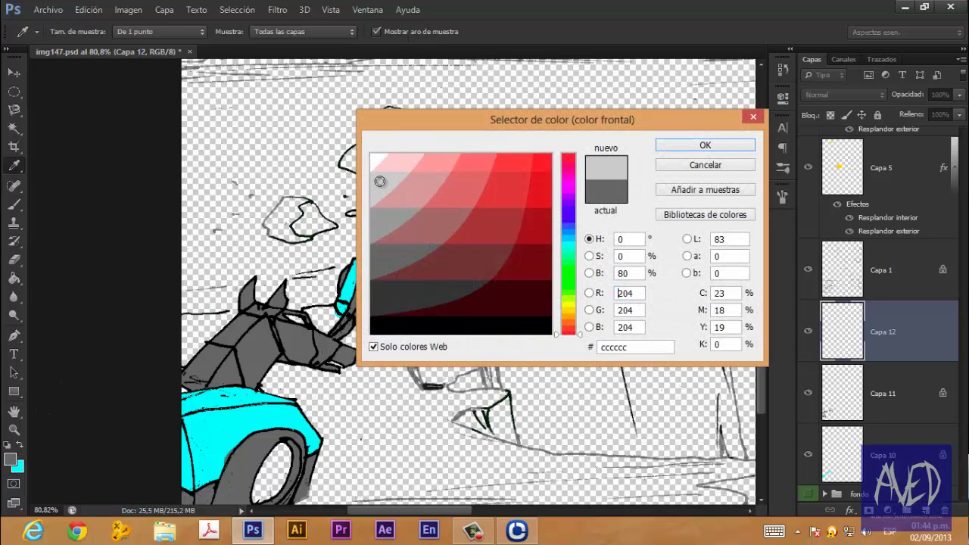
{"action": "left_click", "coordinate": [691, 145]}
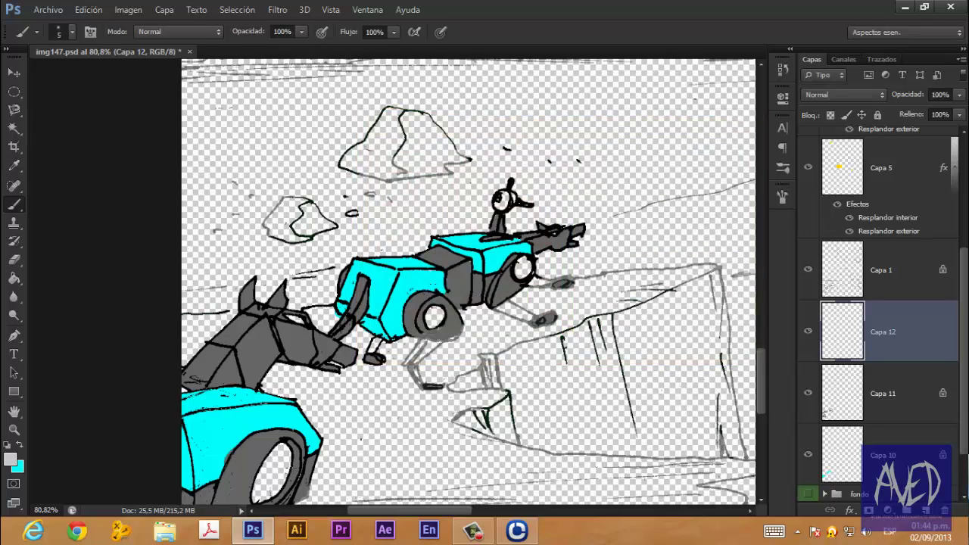
Fill the front car's wheel hub light grey with the Paint Bucket.
{"action": "key", "text": "g"}
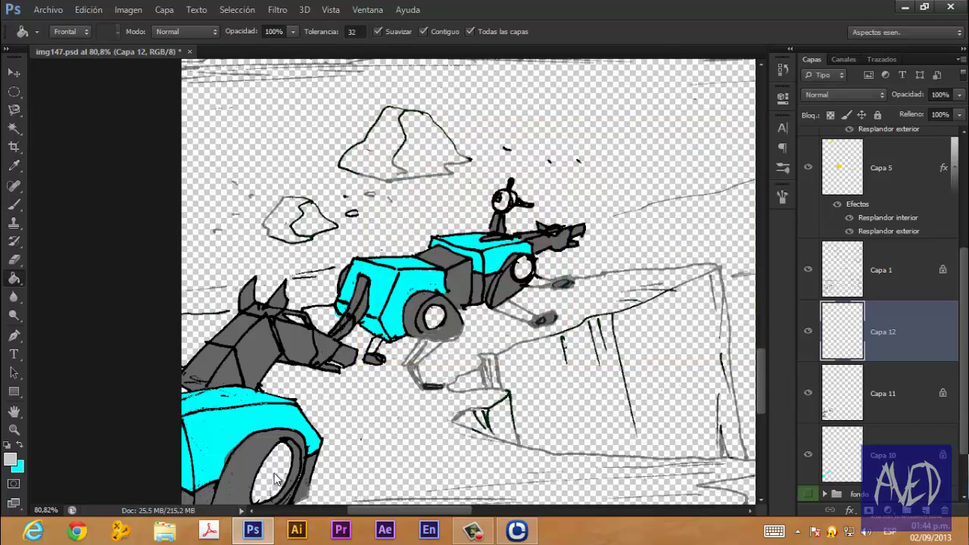
{"action": "left_click", "coordinate": [275, 479]}
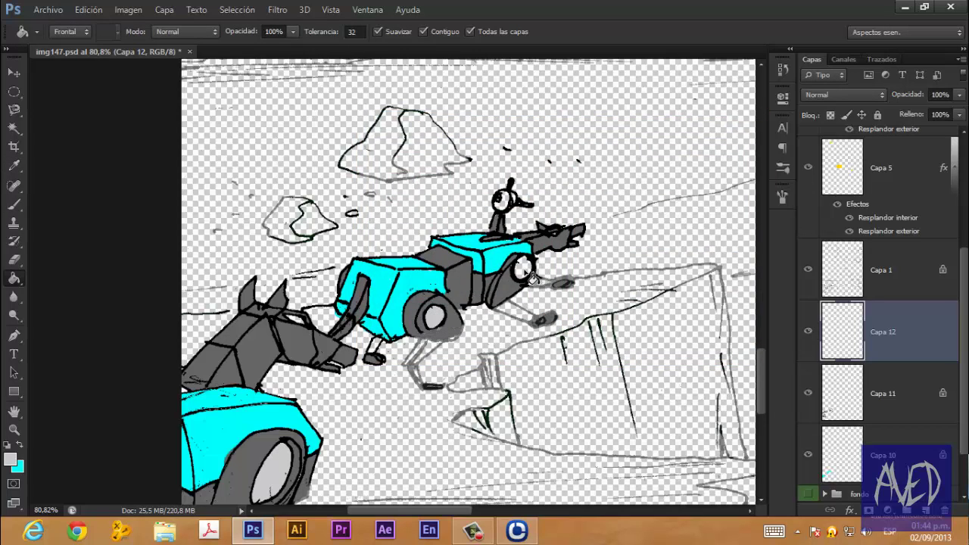
{"action": "scroll", "coordinate": [519, 201], "scroll_direction": "up", "scroll_amount": 3}
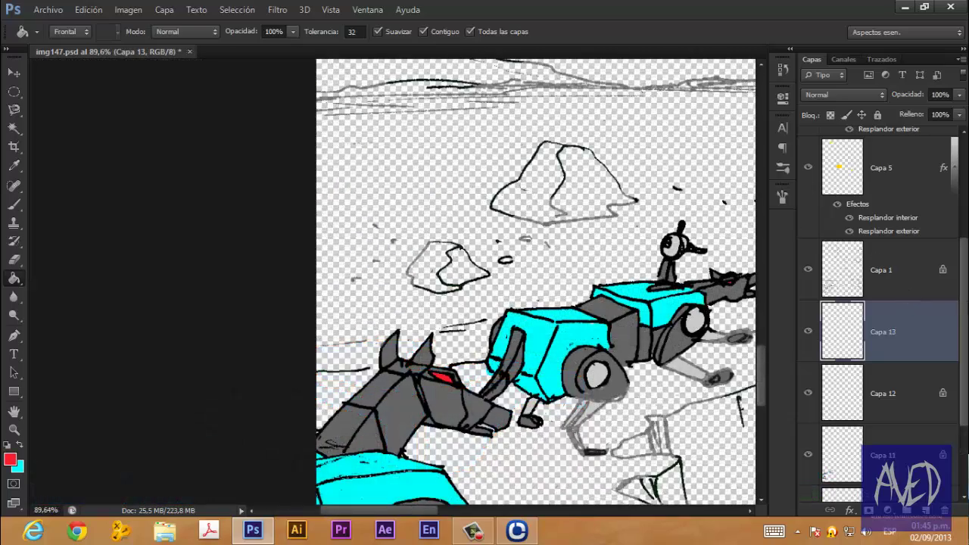
{"action": "scroll", "coordinate": [962, 326], "scroll_direction": "down", "scroll_amount": 1}
{"action": "scroll", "coordinate": [954, 355], "scroll_direction": "down", "scroll_amount": 1}
Make Capa 10 the active layer and switch to the Polygonal Lasso tool.
{"action": "scroll", "coordinate": [946, 382], "scroll_direction": "down", "scroll_amount": 1}
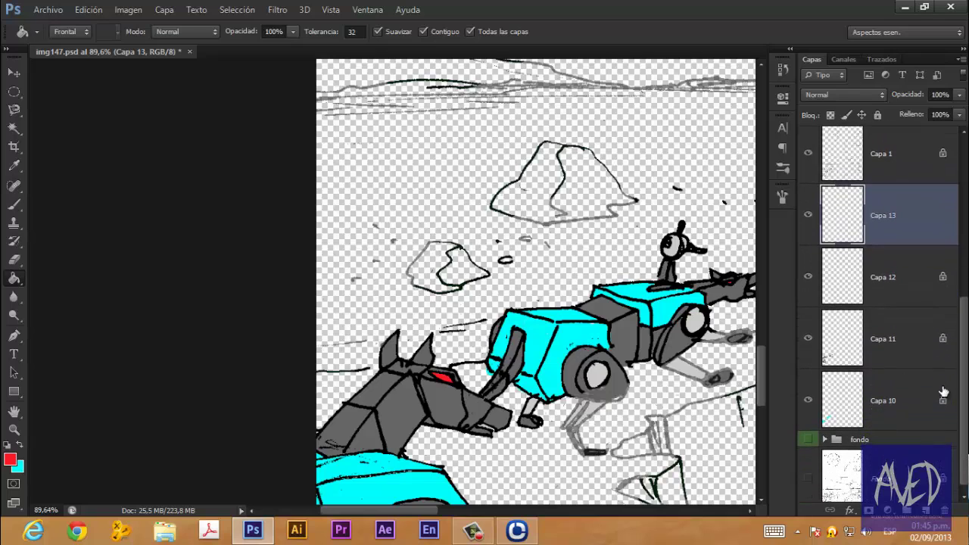
{"action": "left_click", "coordinate": [913, 400]}
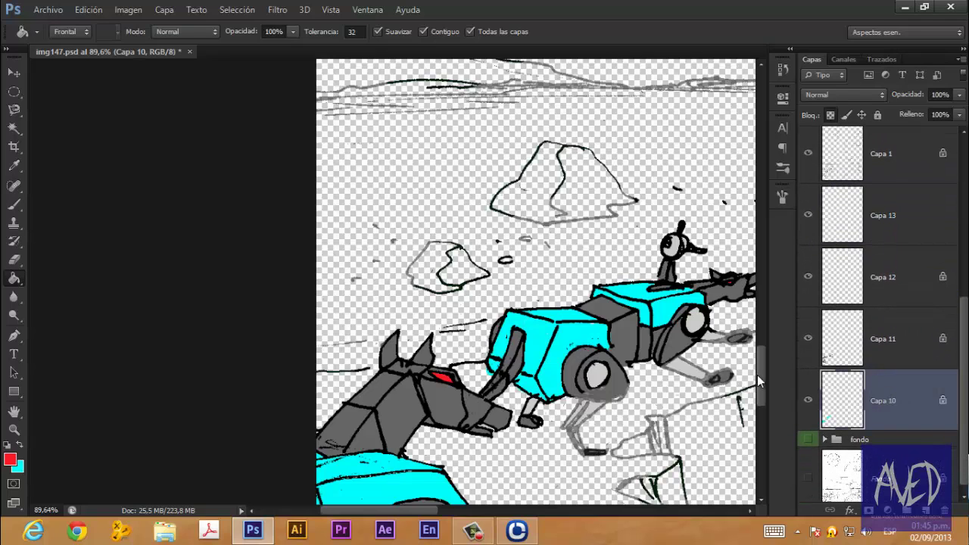
{"action": "left_click", "coordinate": [16, 111]}
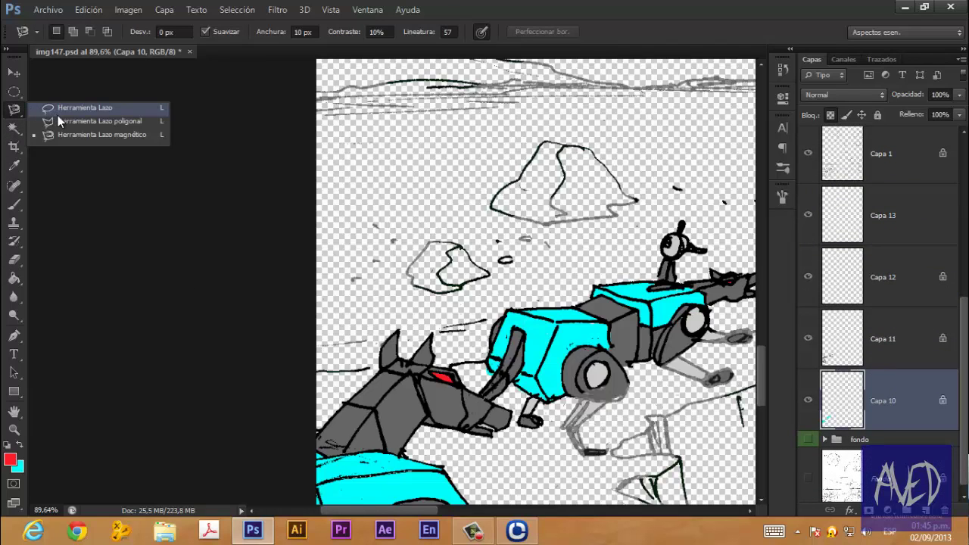
{"action": "left_click", "coordinate": [83, 121]}
{"action": "scroll", "coordinate": [557, 358], "scroll_direction": "down", "scroll_amount": 2}
{"action": "scroll", "coordinate": [555, 424], "scroll_direction": "down", "scroll_amount": 2}
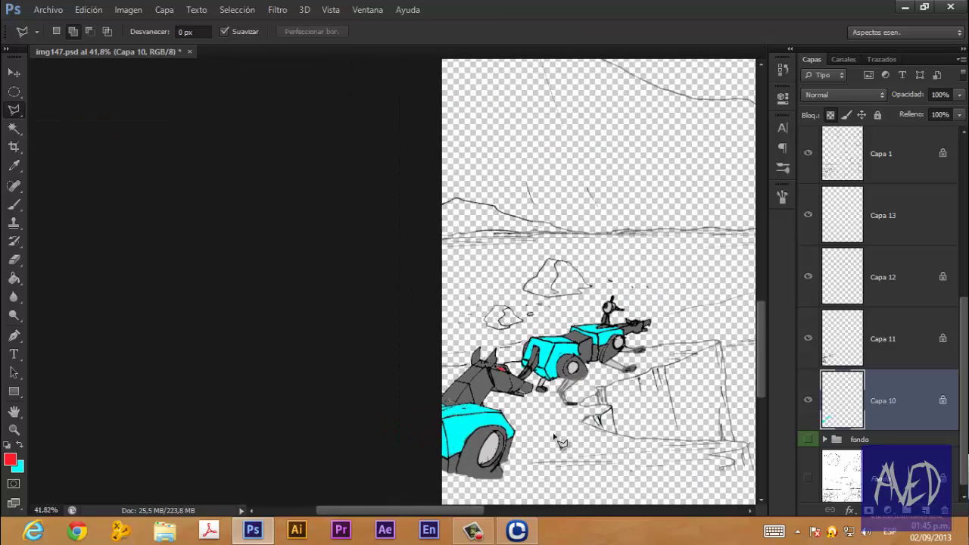
{"action": "scroll", "coordinate": [566, 474], "scroll_direction": "down", "scroll_amount": 1}
{"action": "scroll", "coordinate": [568, 466], "scroll_direction": "down", "scroll_amount": 1}
{"action": "scroll", "coordinate": [539, 485], "scroll_direction": "down", "scroll_amount": 1}
{"action": "scroll", "coordinate": [537, 481], "scroll_direction": "up", "scroll_amount": 2}
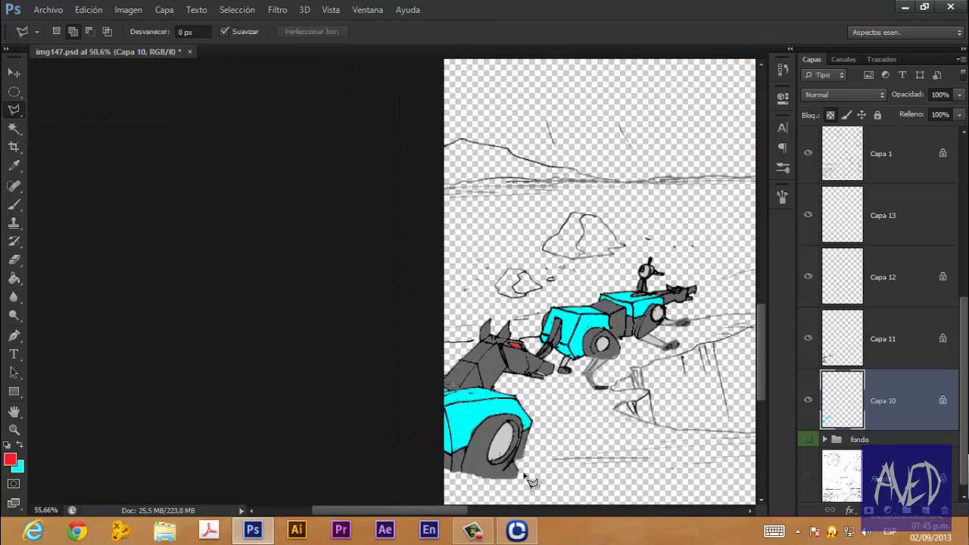
{"action": "scroll", "coordinate": [454, 409], "scroll_direction": "up", "scroll_amount": 2}
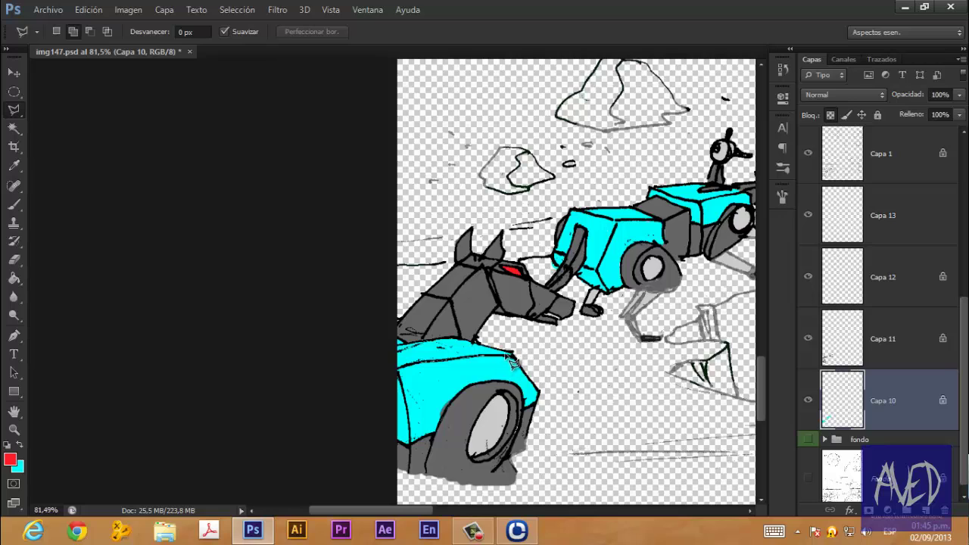
Draw a polygonal selection around the front car's cyan body.
{"action": "left_click", "coordinate": [503, 359]}
{"action": "left_click", "coordinate": [390, 448]}
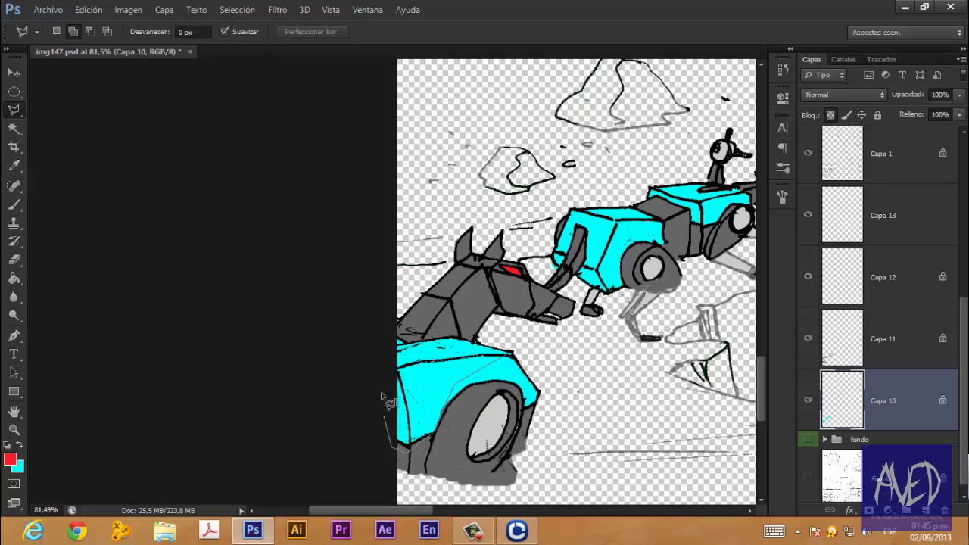
{"action": "left_click", "coordinate": [386, 340]}
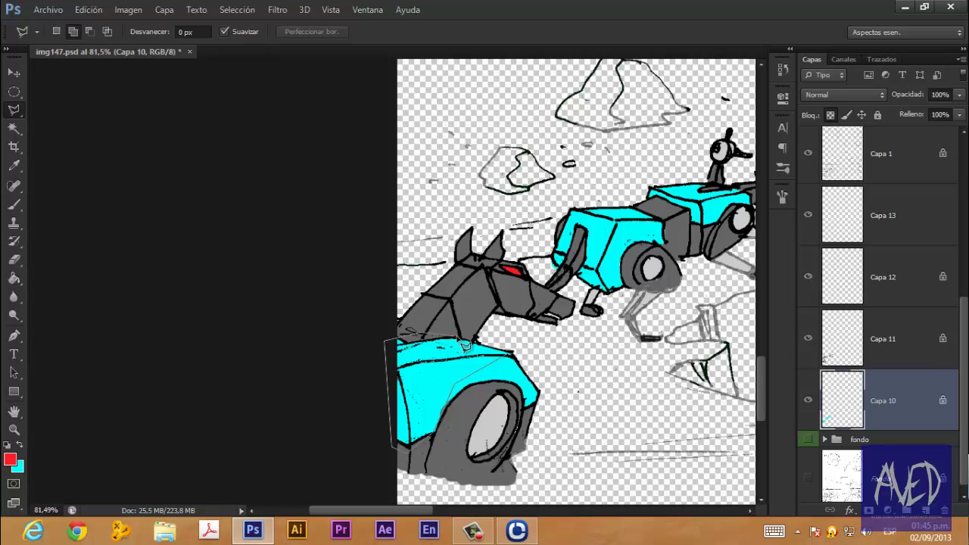
{"action": "left_click", "coordinate": [423, 352]}
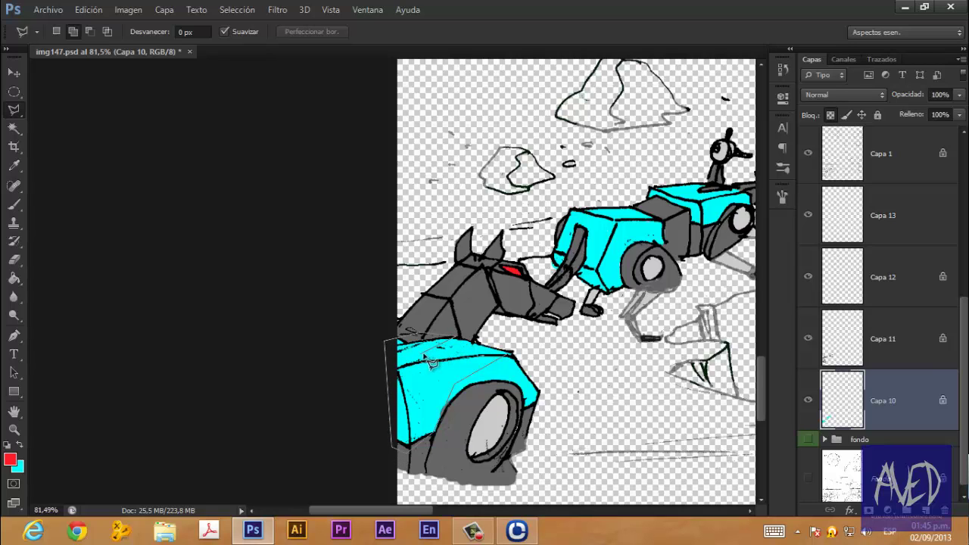
{"action": "double_click", "coordinate": [515, 354]}
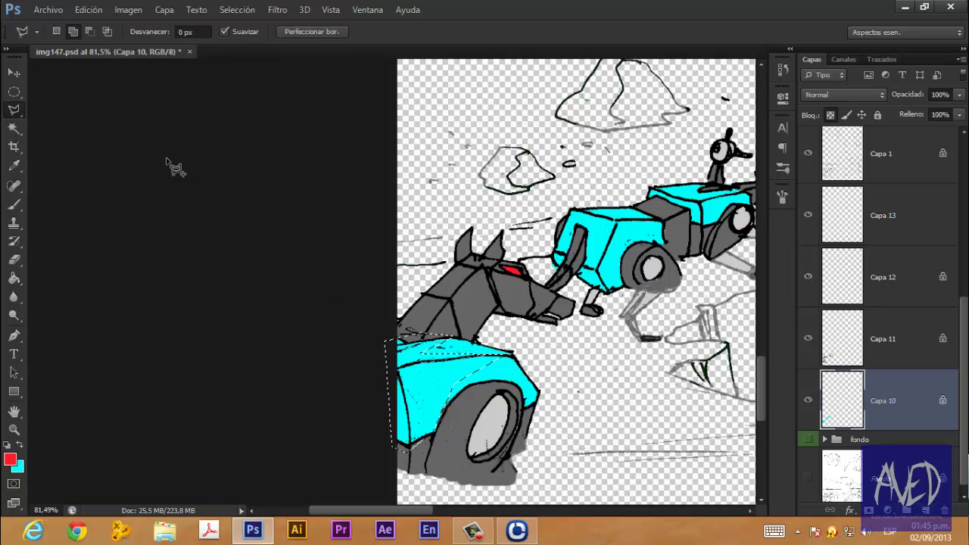
{"action": "scroll", "coordinate": [617, 250], "scroll_direction": "down", "scroll_amount": 3}
{"action": "scroll", "coordinate": [567, 244], "scroll_direction": "down", "scroll_amount": 1}
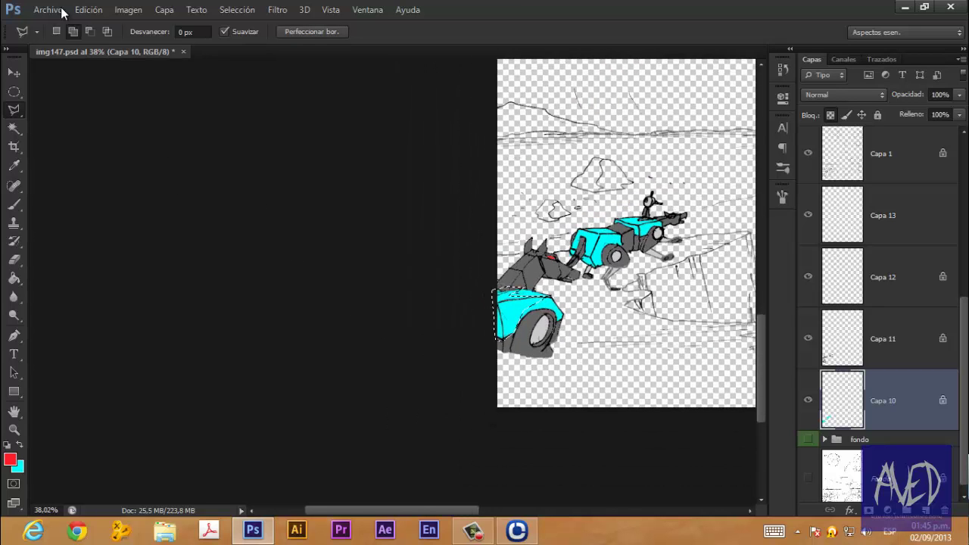
Add the middle car's cyan box to the selection using Add to selection mode.
{"action": "left_click", "coordinate": [74, 33]}
{"action": "scroll", "coordinate": [487, 216], "scroll_direction": "up", "scroll_amount": 2}
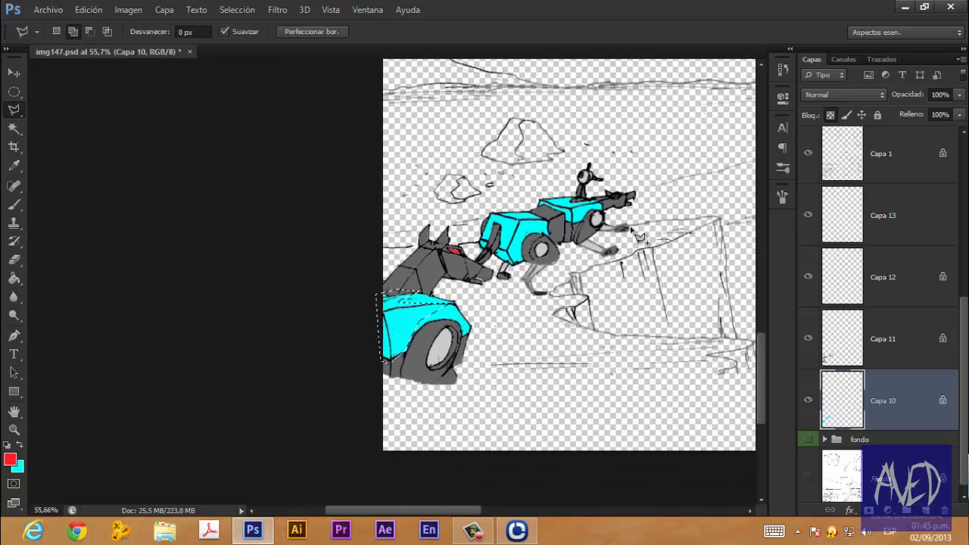
{"action": "scroll", "coordinate": [487, 216], "scroll_direction": "up", "scroll_amount": 2}
{"action": "scroll", "coordinate": [487, 216], "scroll_direction": "up", "scroll_amount": 1}
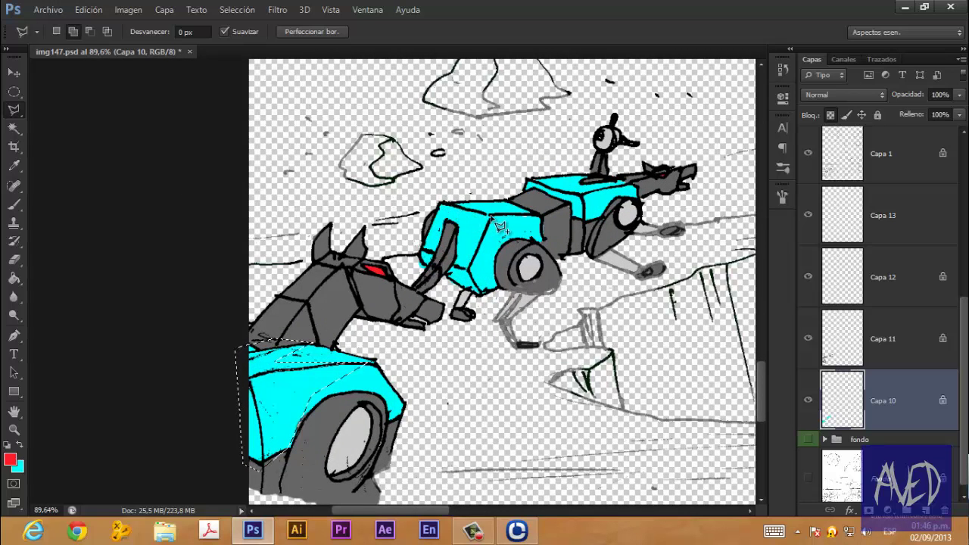
{"action": "left_click", "coordinate": [541, 219]}
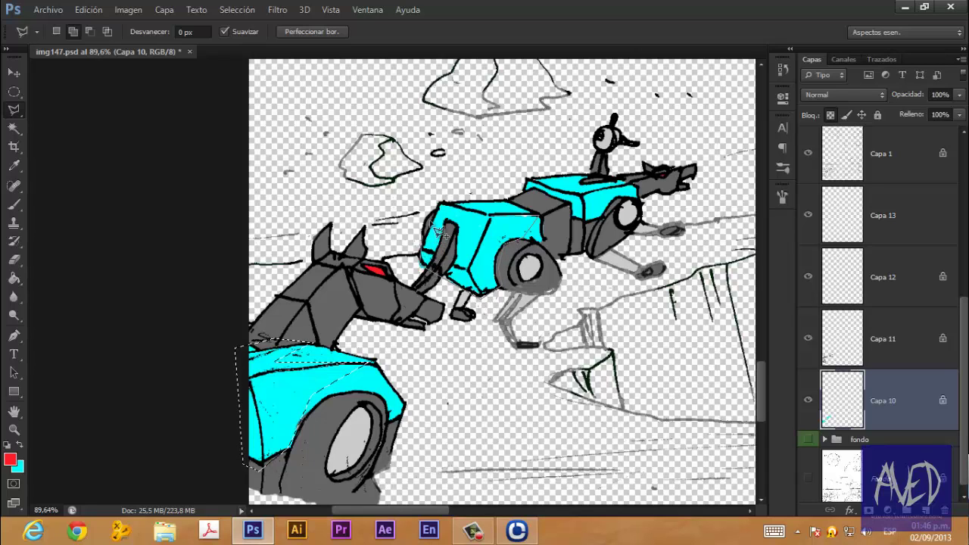
{"action": "left_click", "coordinate": [443, 203]}
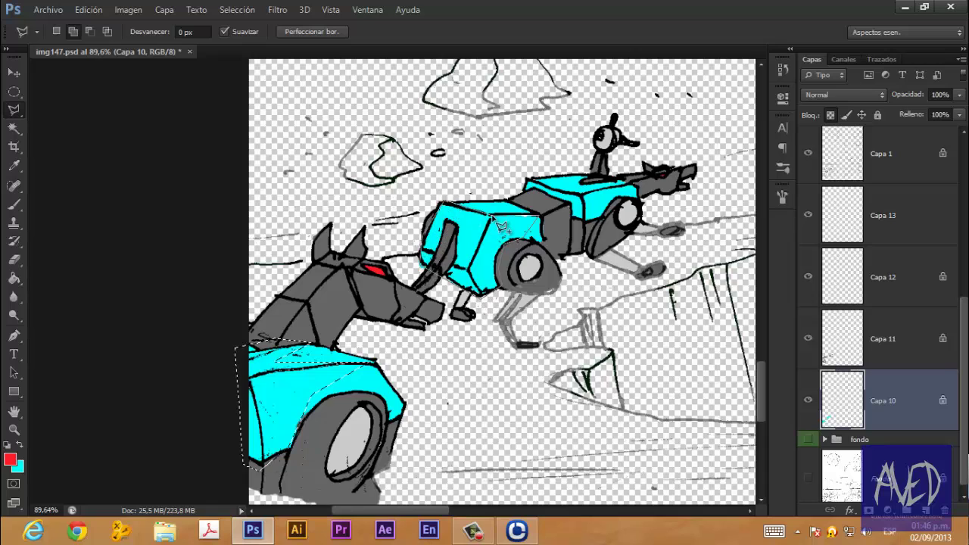
{"action": "left_click", "coordinate": [537, 189]}
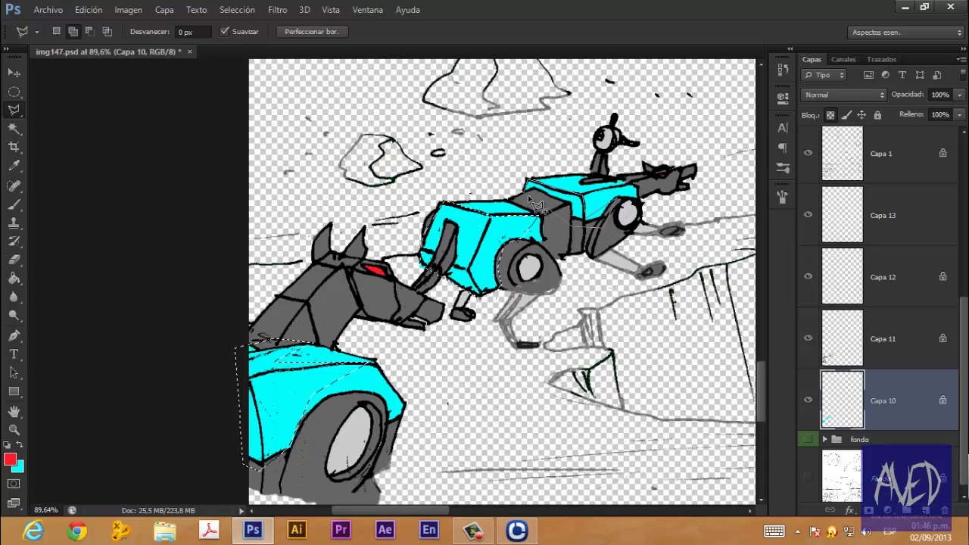
{"action": "left_click", "coordinate": [528, 191]}
{"action": "left_click", "coordinate": [579, 227]}
{"action": "left_click", "coordinate": [598, 183]}
Sample the cars' cyan and darken it to #009999 as the foreground colour.
{"action": "key", "text": "i"}
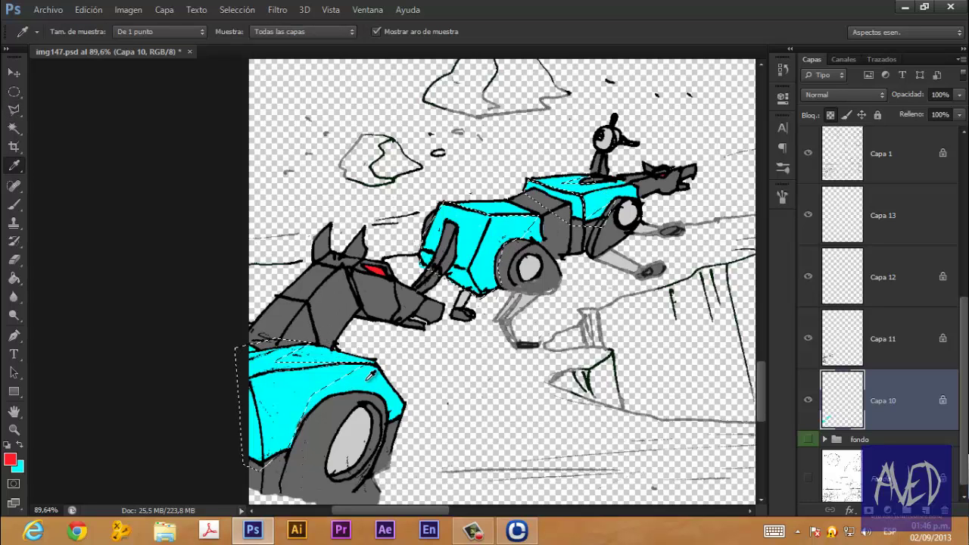
{"action": "left_click", "coordinate": [373, 375]}
{"action": "left_click", "coordinate": [12, 460]}
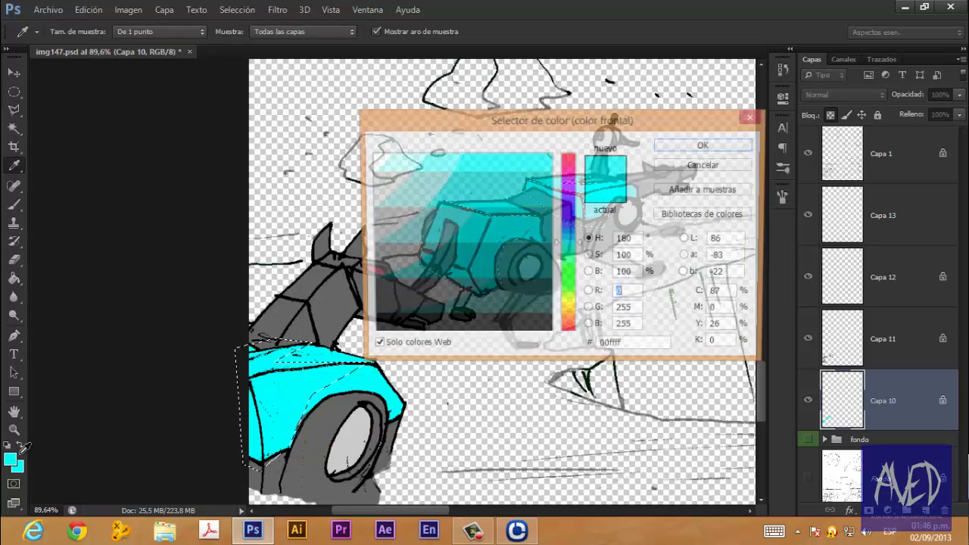
{"action": "left_click", "coordinate": [543, 221]}
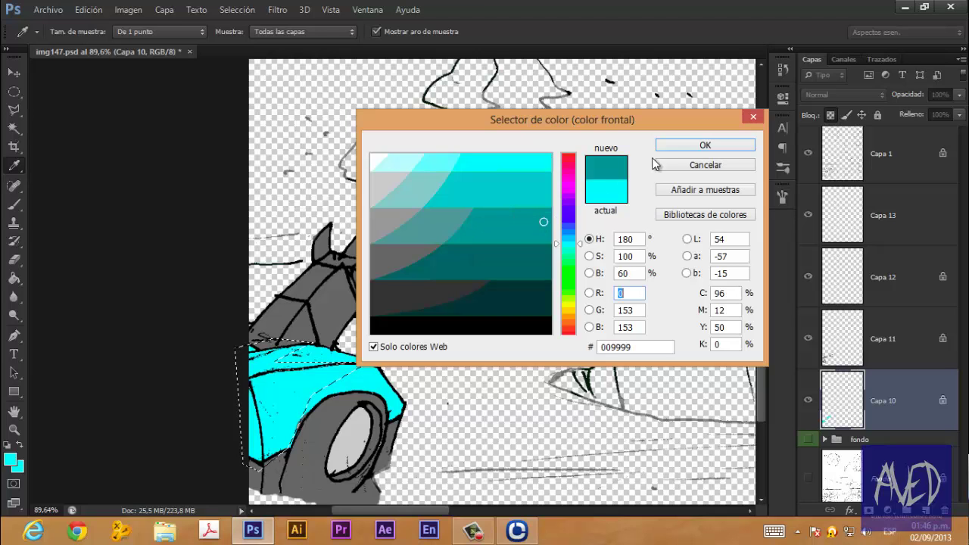
{"action": "left_click", "coordinate": [681, 146]}
Brush teal shading on the front car's hood and middle car's side, undoing the last stroke.
{"action": "key", "text": "b"}
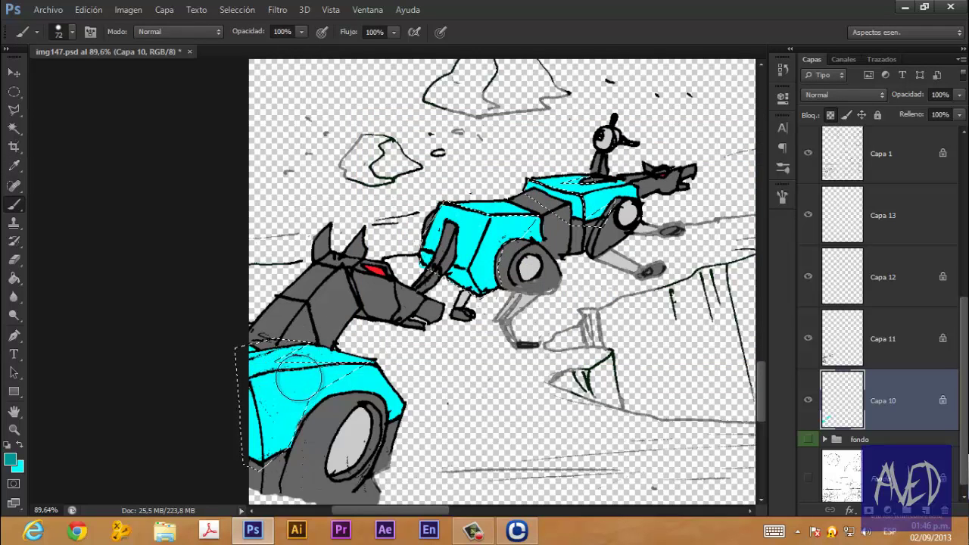
{"action": "mouse_move", "coordinate": [295, 356]}
{"action": "left_mouse_down"}
{"action": "mouse_move", "coordinate": [267, 362]}
{"action": "mouse_move", "coordinate": [353, 377]}
{"action": "left_mouse_up"}
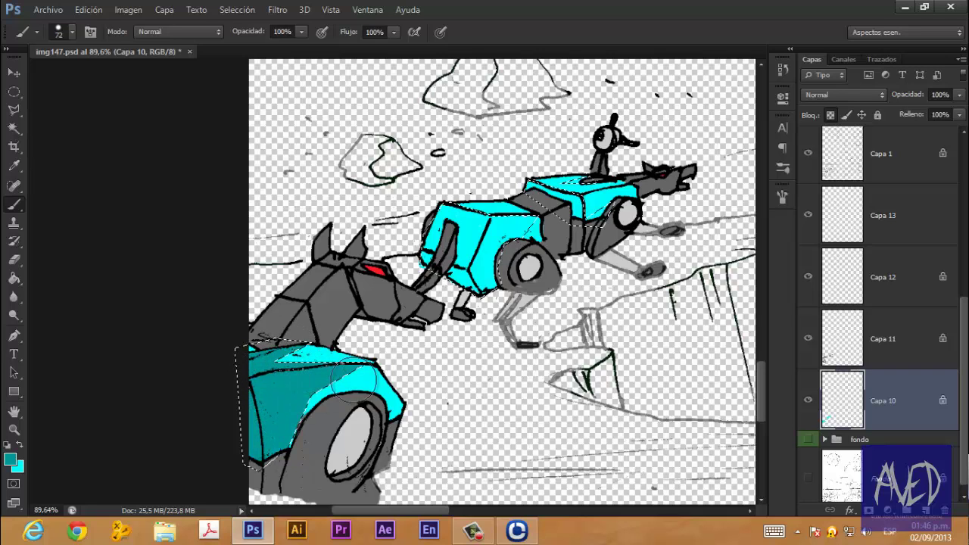
{"action": "left_click_drag", "start_coordinate": [451, 224], "coordinate": [545, 231]}
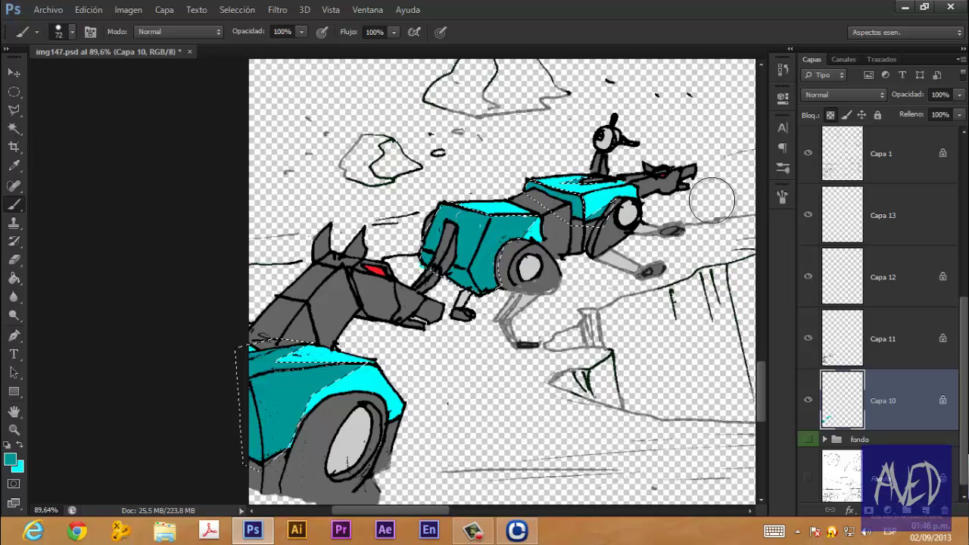
{"action": "key", "text": "ctrl+z"}
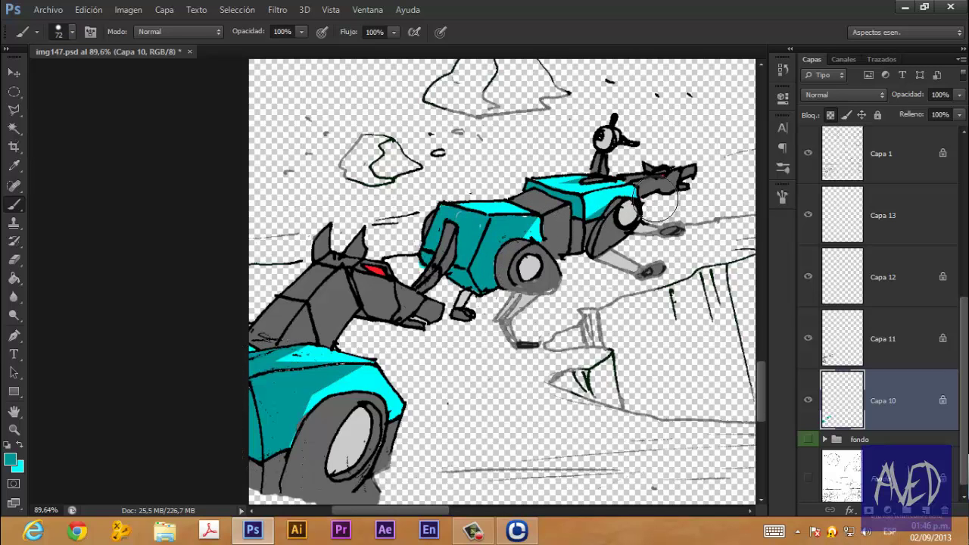
Clear the old selection and lasso around the front wheel hubcap on Capa 12.
{"action": "key", "text": "ctrl+d"}
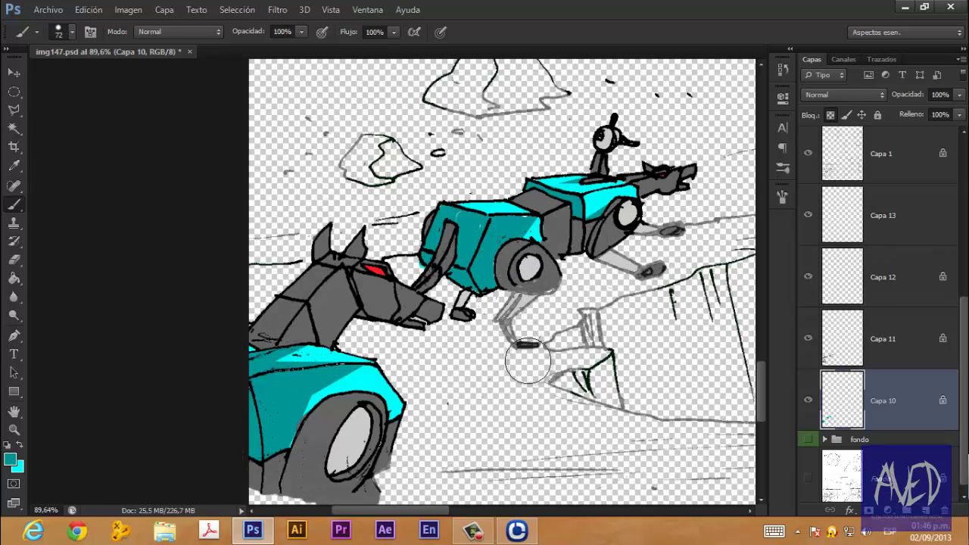
{"action": "key", "text": "l"}
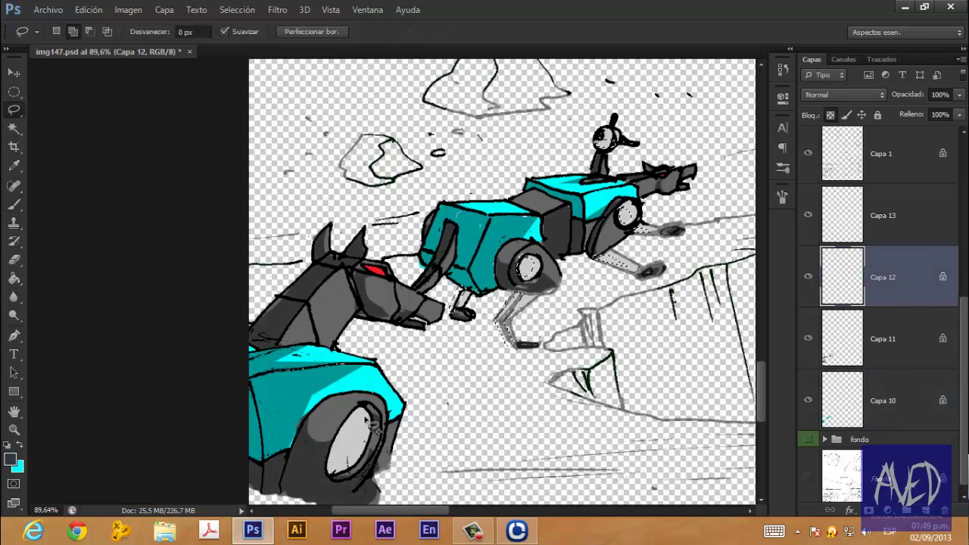
{"action": "left_click_drag", "start_coordinate": [348, 442], "coordinate": [352, 454]}
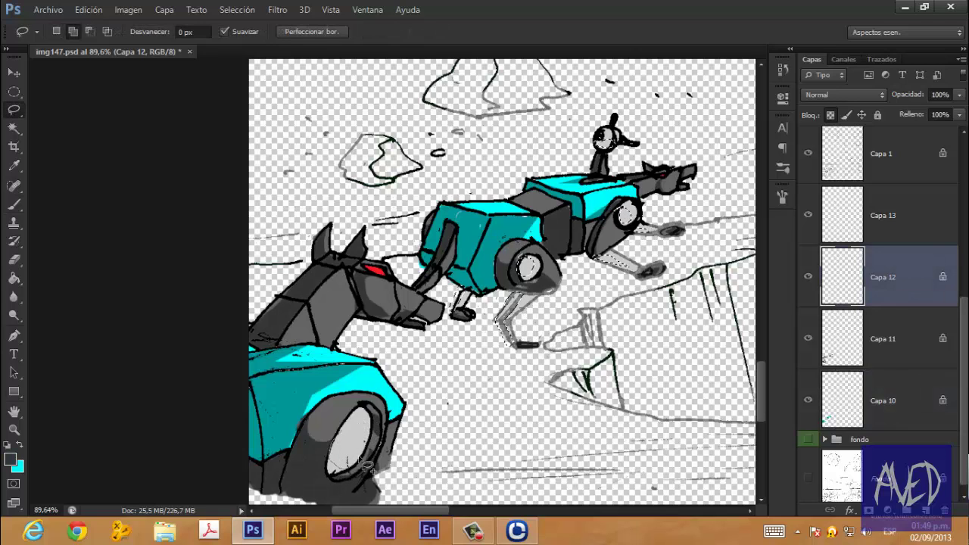
{"action": "left_click_drag", "start_coordinate": [350, 454], "coordinate": [313, 490]}
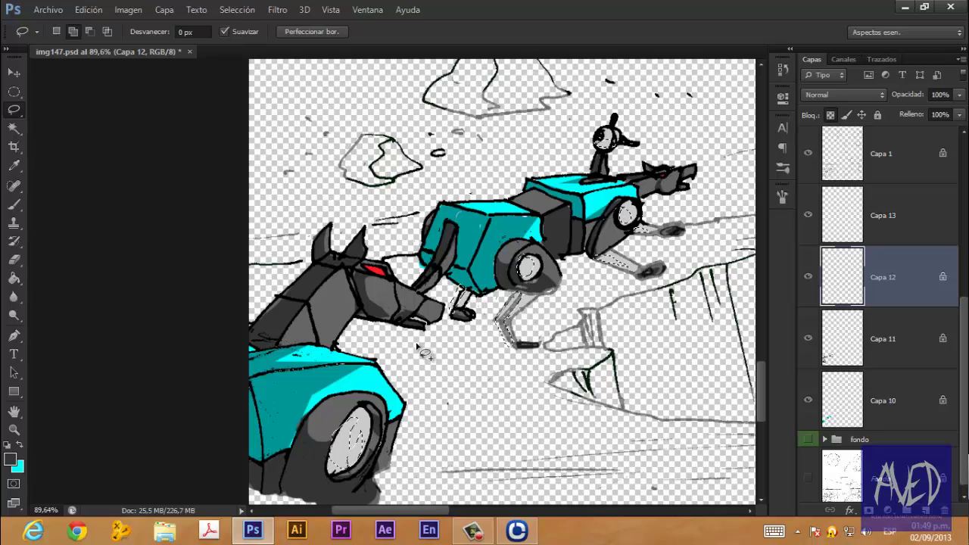
Sample the hubcap's light grey as the foreground colour.
{"action": "key", "text": "i"}
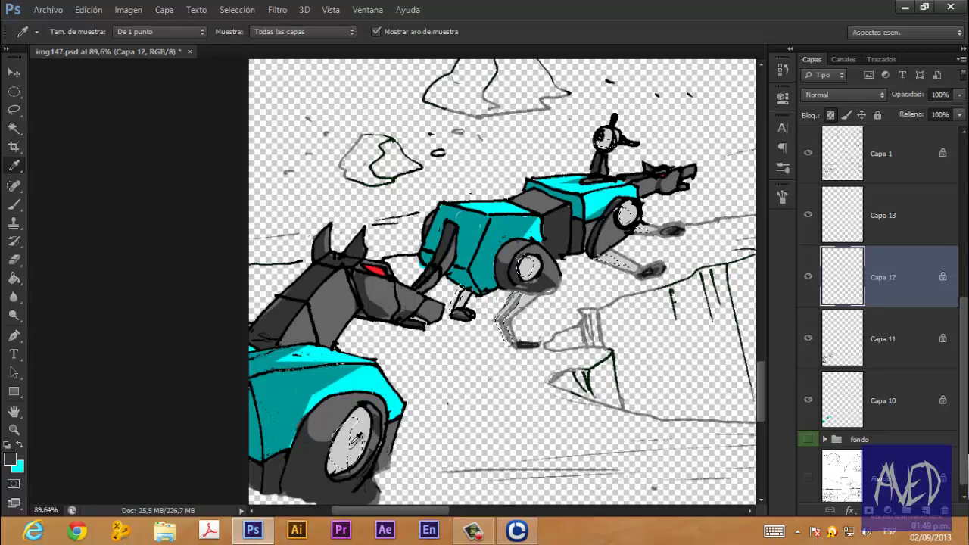
{"action": "left_click", "coordinate": [346, 439]}
{"action": "left_click", "coordinate": [10, 458]}
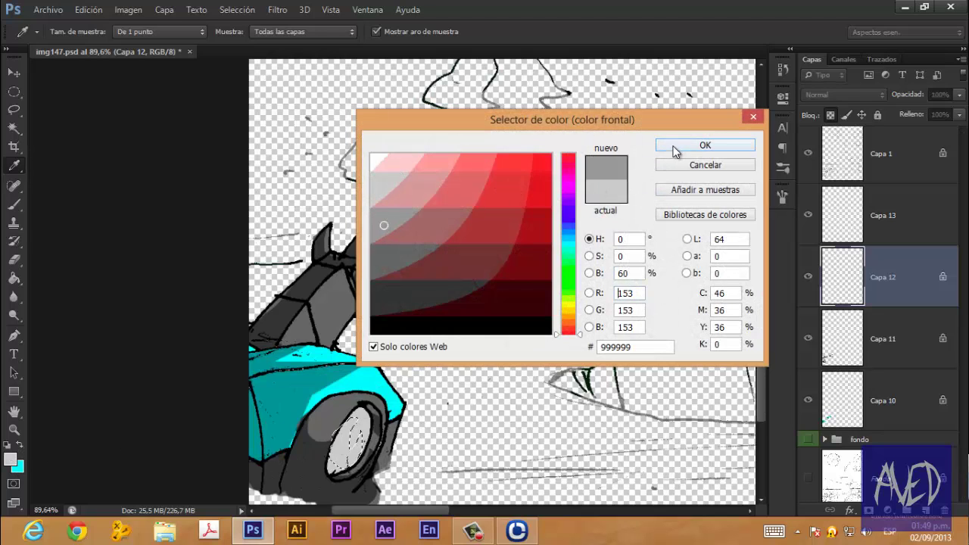
{"action": "left_click", "coordinate": [700, 146]}
Brush grey shading inside the selection, stroking along the cyan box's left side.
{"action": "key", "text": "b"}
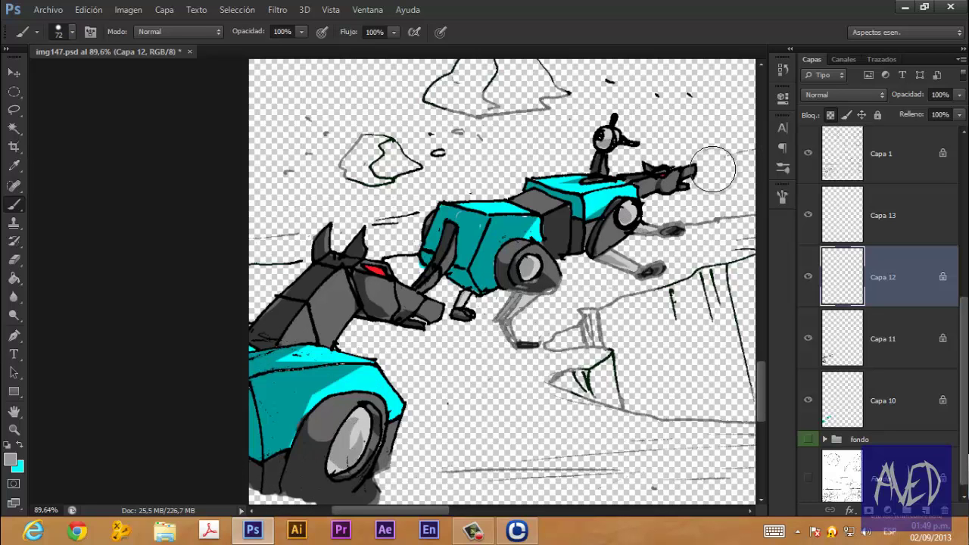
{"action": "scroll", "coordinate": [713, 215], "scroll_direction": "down", "scroll_amount": 1}
{"action": "scroll", "coordinate": [713, 215], "scroll_direction": "down", "scroll_amount": 3}
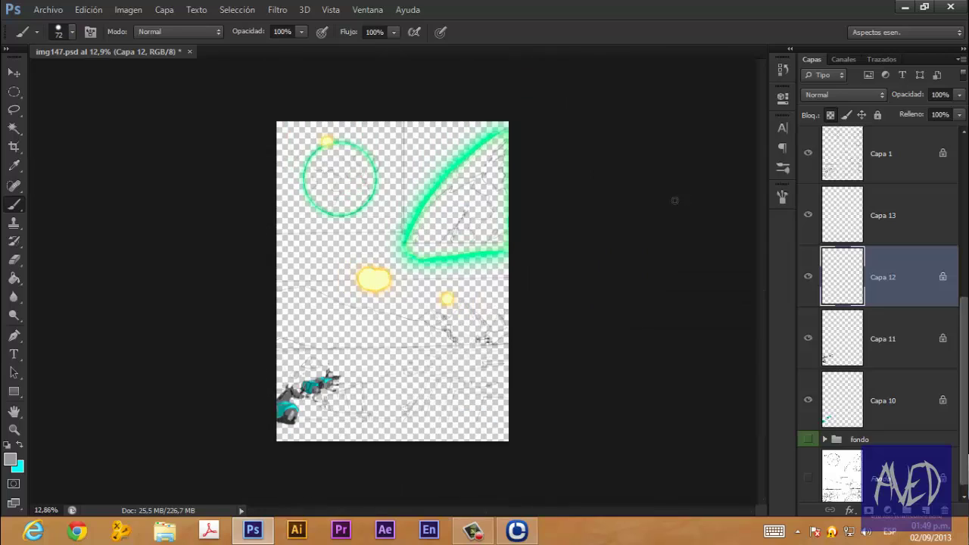
{"action": "scroll", "coordinate": [430, 400], "scroll_direction": "up", "scroll_amount": 2}
{"action": "scroll", "coordinate": [338, 422], "scroll_direction": "up", "scroll_amount": 2}
{"action": "scroll", "coordinate": [299, 414], "scroll_direction": "up", "scroll_amount": 1}
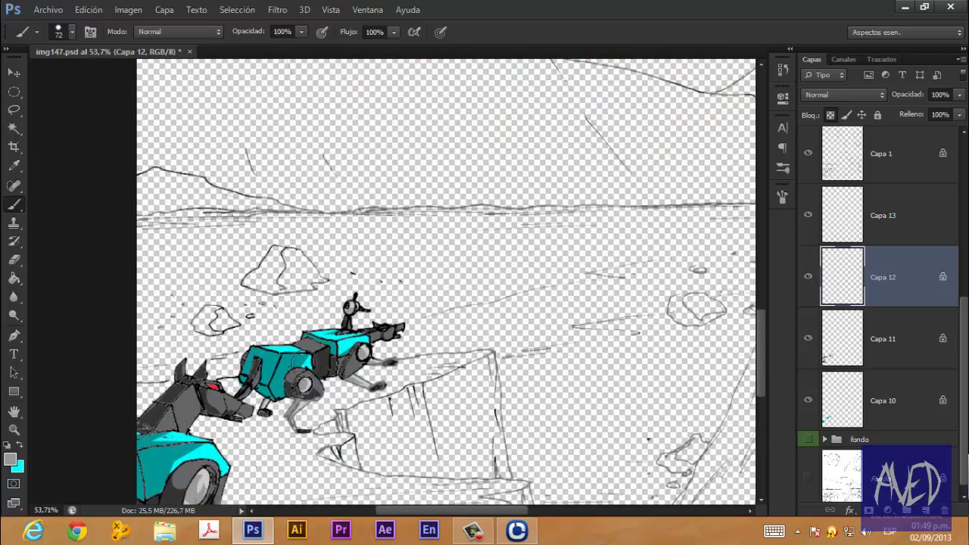
{"action": "left_click_drag", "start_coordinate": [262, 362], "coordinate": [259, 386]}
Lasso the far and lower wheel hubs plus two leg areas.
{"action": "left_click", "coordinate": [14, 110]}
{"action": "scroll", "coordinate": [364, 373], "scroll_direction": "up", "scroll_amount": 1}
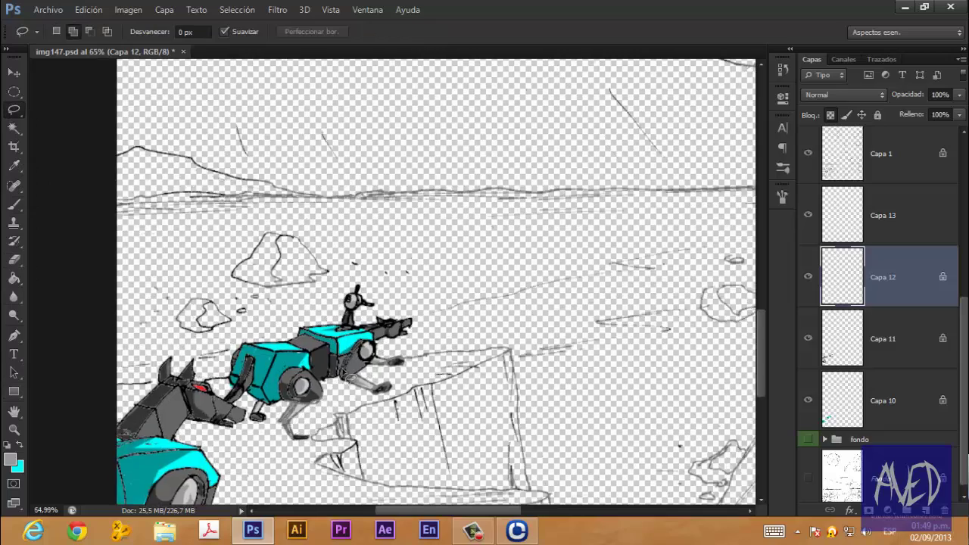
{"action": "scroll", "coordinate": [379, 367], "scroll_direction": "up", "scroll_amount": 2}
{"action": "scroll", "coordinate": [401, 360], "scroll_direction": "up", "scroll_amount": 1}
{"action": "scroll", "coordinate": [416, 352], "scroll_direction": "up", "scroll_amount": 1}
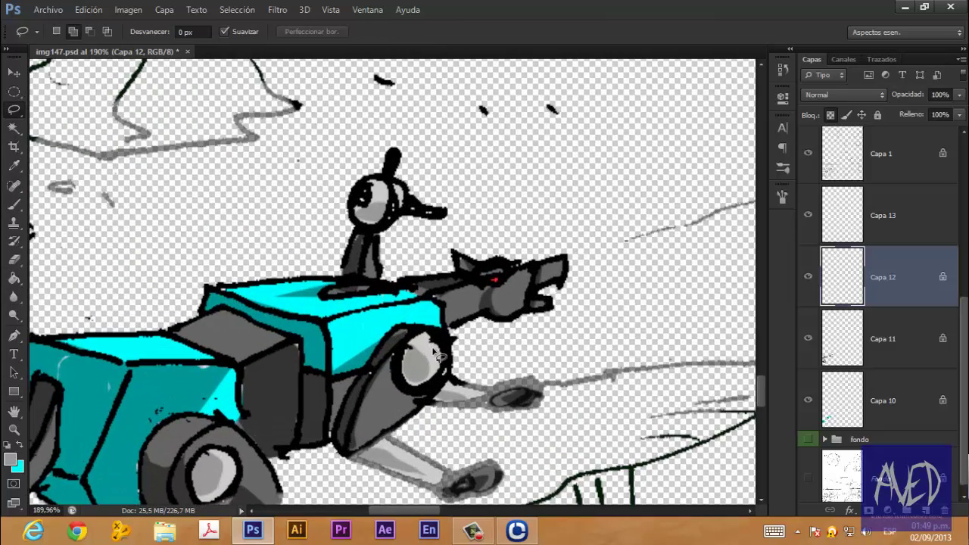
{"action": "left_click_drag", "start_coordinate": [437, 353], "coordinate": [433, 352]}
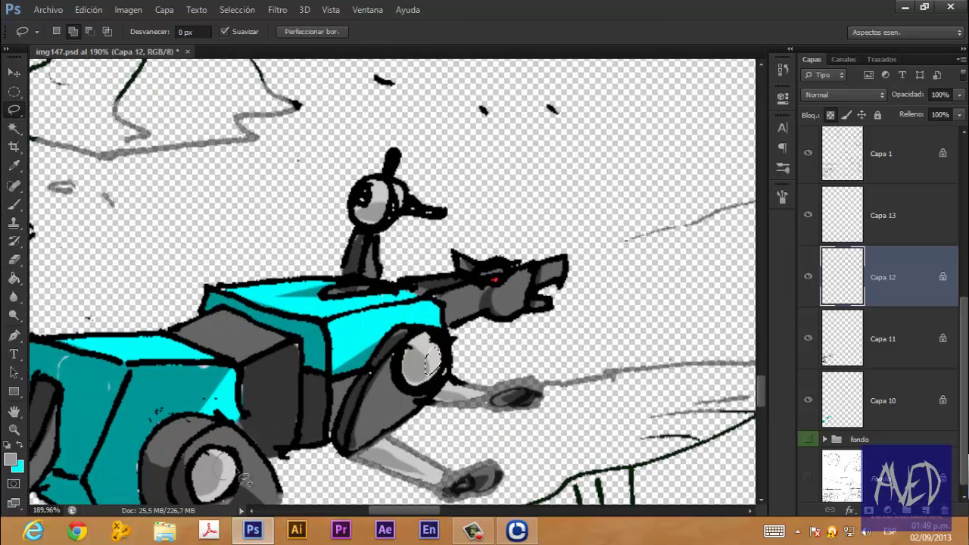
{"action": "left_click_drag", "start_coordinate": [244, 479], "coordinate": [227, 456]}
{"action": "left_click_drag", "start_coordinate": [415, 443], "coordinate": [413, 451]}
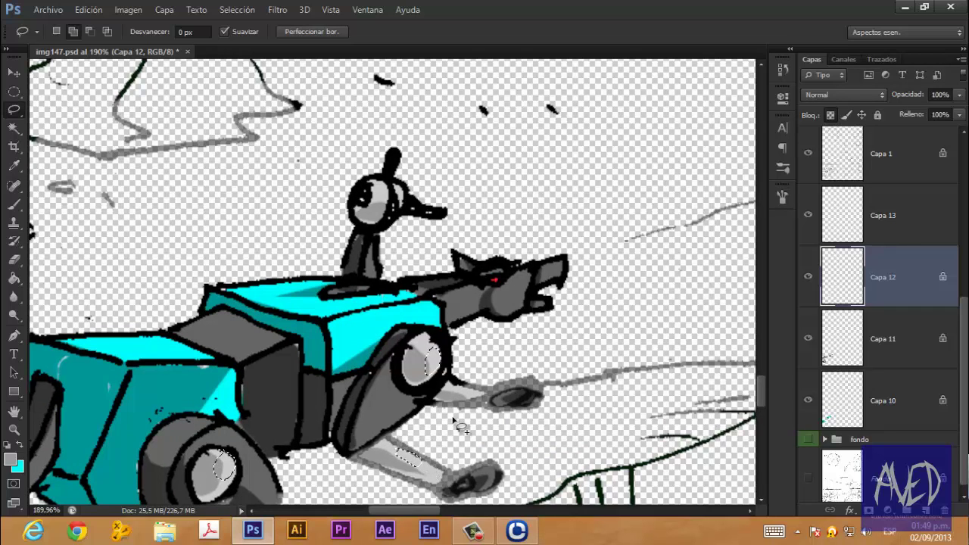
{"action": "left_click_drag", "start_coordinate": [466, 394], "coordinate": [454, 385]}
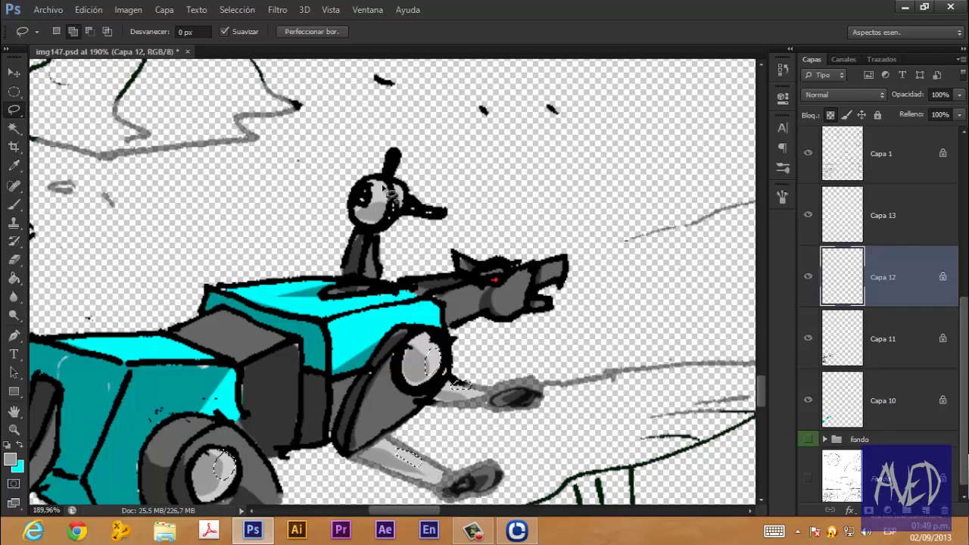
Add the grey back leg and a strip of cyan body to the selection.
{"action": "scroll", "coordinate": [363, 417], "scroll_direction": "down", "scroll_amount": 3}
{"action": "scroll", "coordinate": [364, 417], "scroll_direction": "down", "scroll_amount": 2}
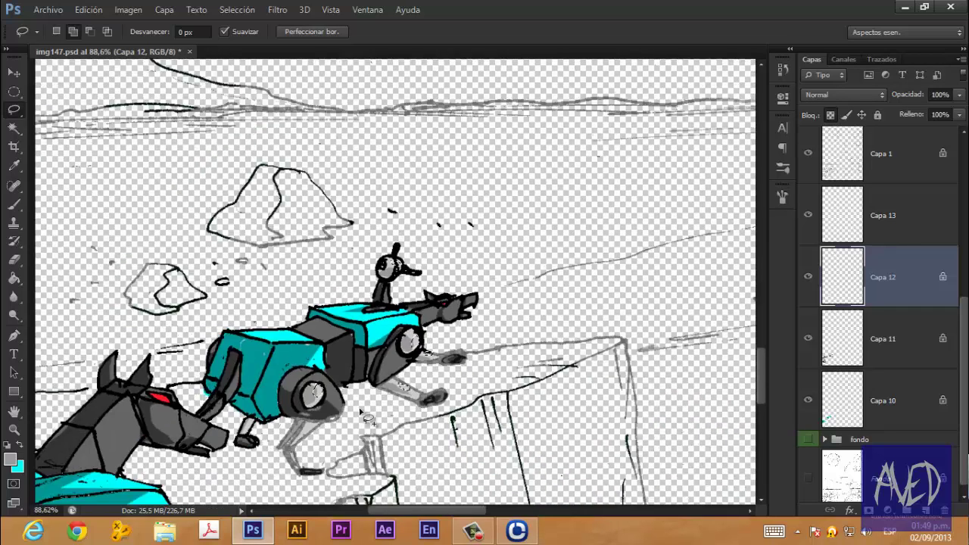
{"action": "scroll", "coordinate": [362, 414], "scroll_direction": "up", "scroll_amount": 1}
{"action": "scroll", "coordinate": [321, 447], "scroll_direction": "up", "scroll_amount": 1}
{"action": "scroll", "coordinate": [318, 437], "scroll_direction": "up", "scroll_amount": 1}
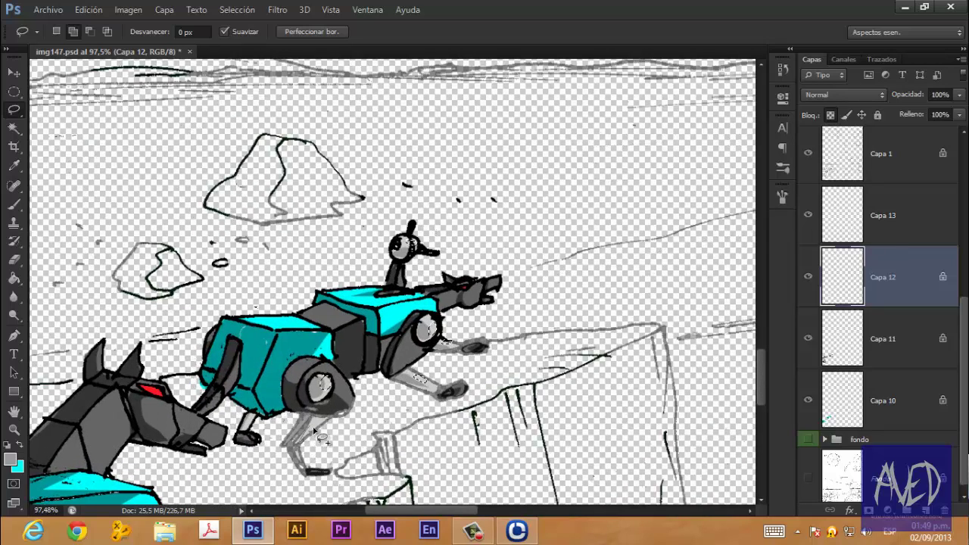
{"action": "left_click_drag", "start_coordinate": [313, 431], "coordinate": [311, 433]}
{"action": "scroll", "coordinate": [371, 322], "scroll_direction": "up", "scroll_amount": 2}
{"action": "left_click_drag", "start_coordinate": [388, 323], "coordinate": [409, 307]}
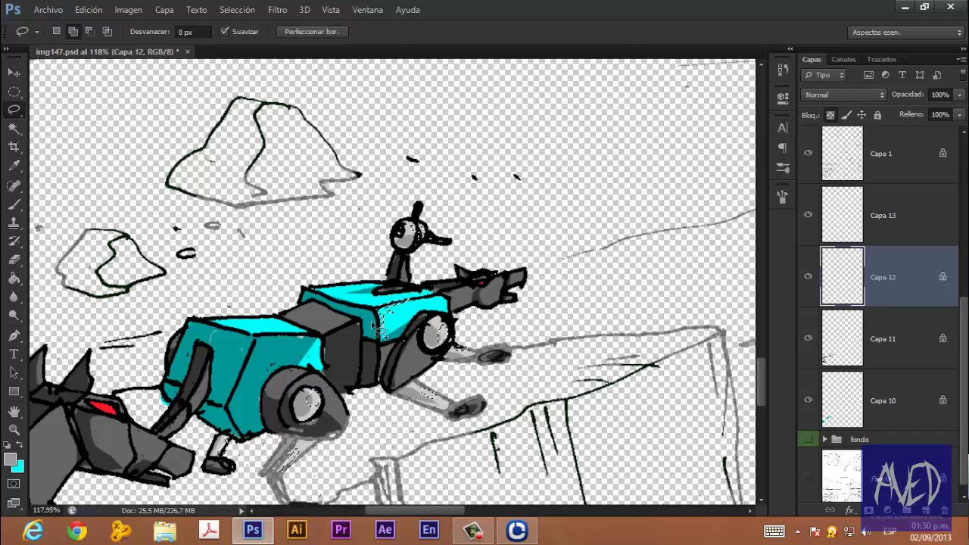
{"action": "scroll", "coordinate": [341, 318], "scroll_direction": "down", "scroll_amount": 2}
{"action": "scroll", "coordinate": [242, 443], "scroll_direction": "down", "scroll_amount": 2}
{"action": "scroll", "coordinate": [199, 460], "scroll_direction": "up", "scroll_amount": 1}
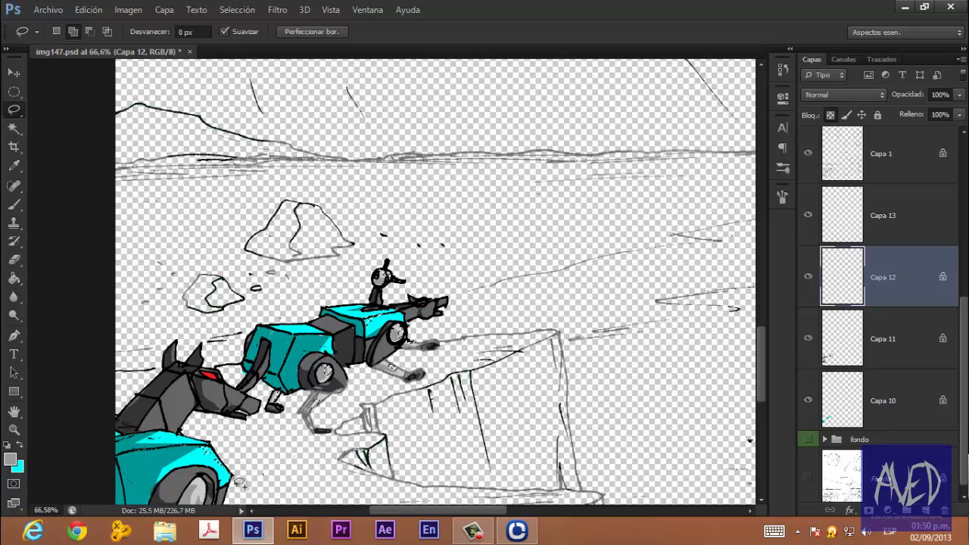
{"action": "scroll", "coordinate": [241, 485], "scroll_direction": "down", "scroll_amount": 1}
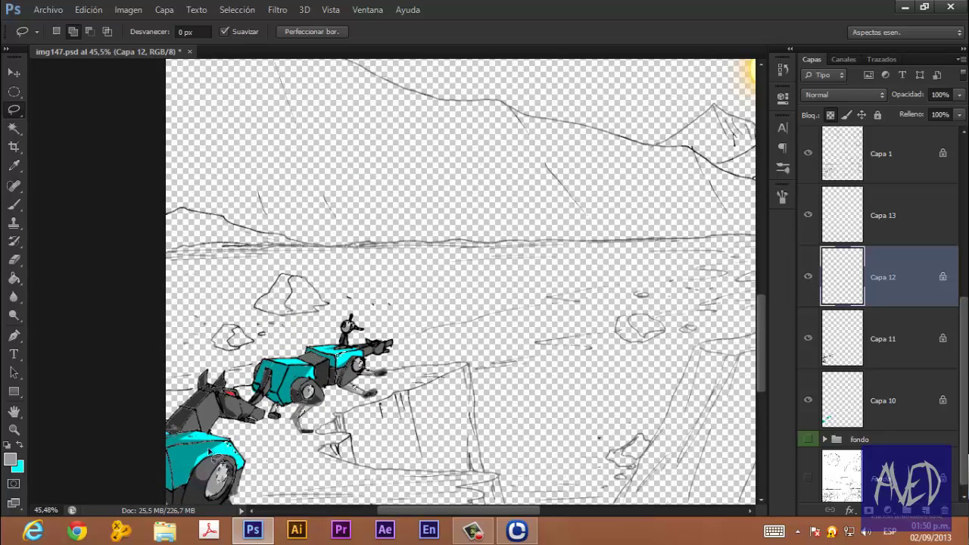
Set the foreground to pale bluish white e5ecf6 with web-safe colours turned off.
{"action": "left_click", "coordinate": [11, 460]}
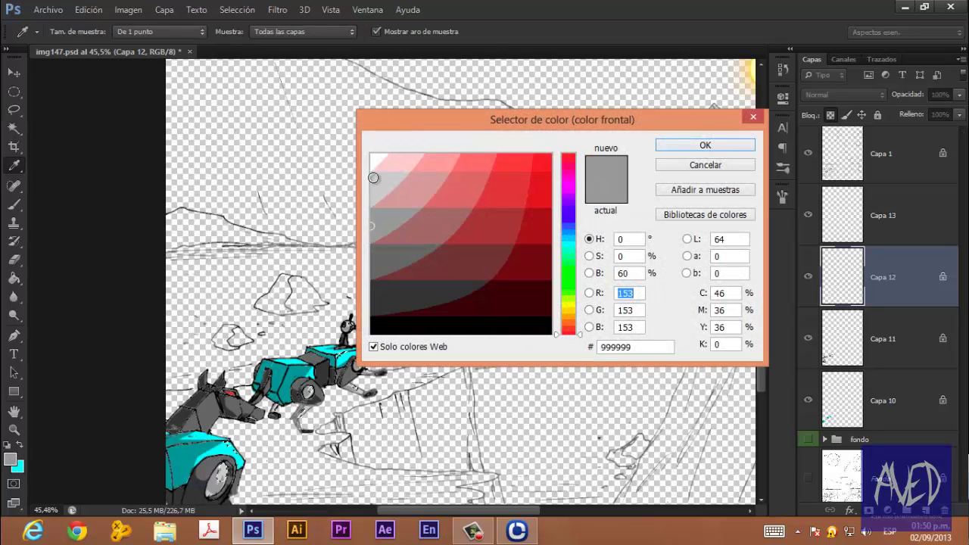
{"action": "left_click", "coordinate": [381, 181]}
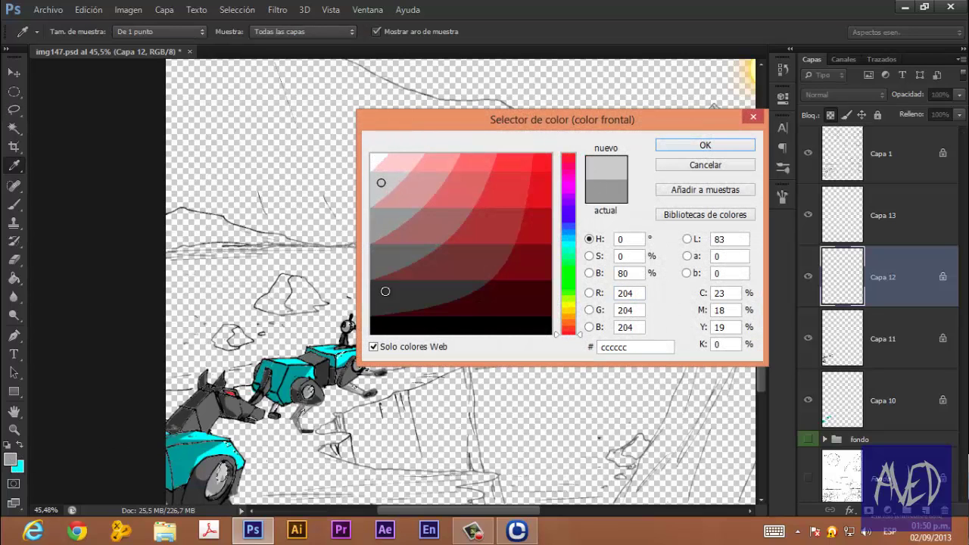
{"action": "left_click", "coordinate": [373, 347]}
{"action": "left_click_drag", "start_coordinate": [383, 184], "coordinate": [375, 156]}
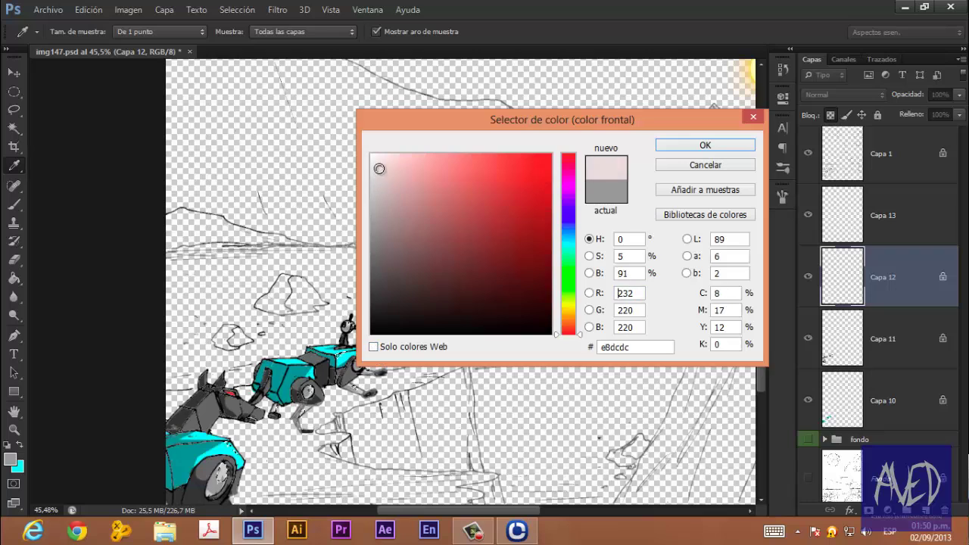
{"action": "left_click", "coordinate": [568, 226]}
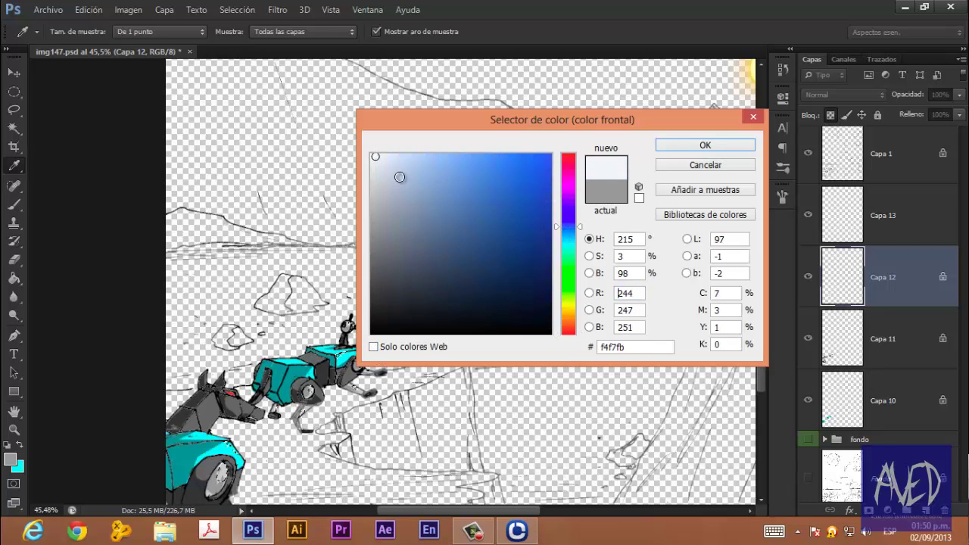
{"action": "left_click_drag", "start_coordinate": [378, 158], "coordinate": [382, 159]}
{"action": "left_click", "coordinate": [383, 159]}
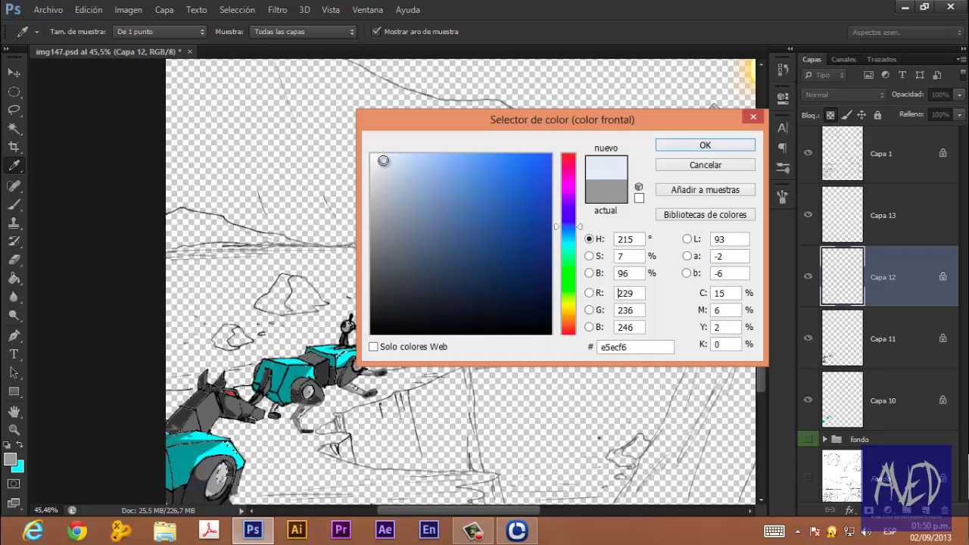
{"action": "left_click", "coordinate": [670, 146]}
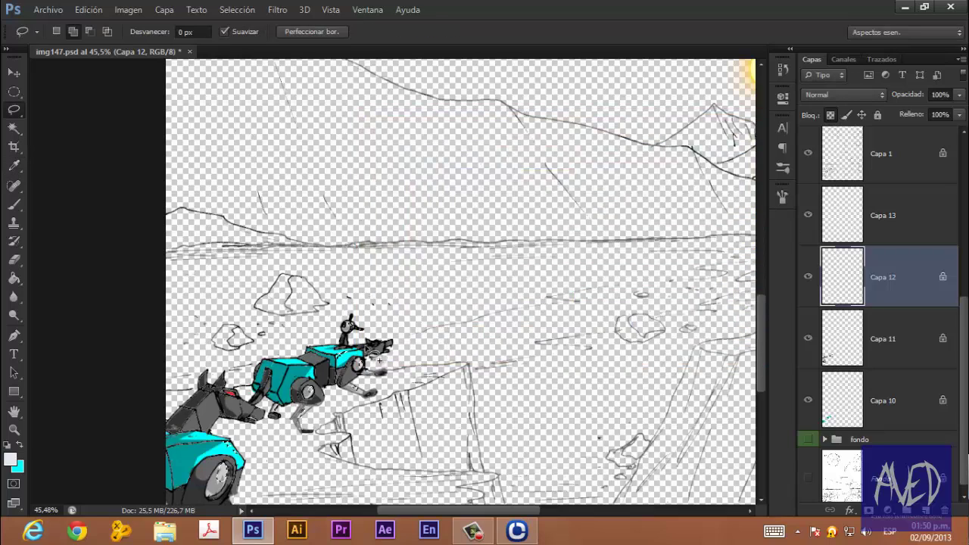
Switch back to the Brush and zoom in on the upper vehicle.
{"action": "key", "text": "b"}
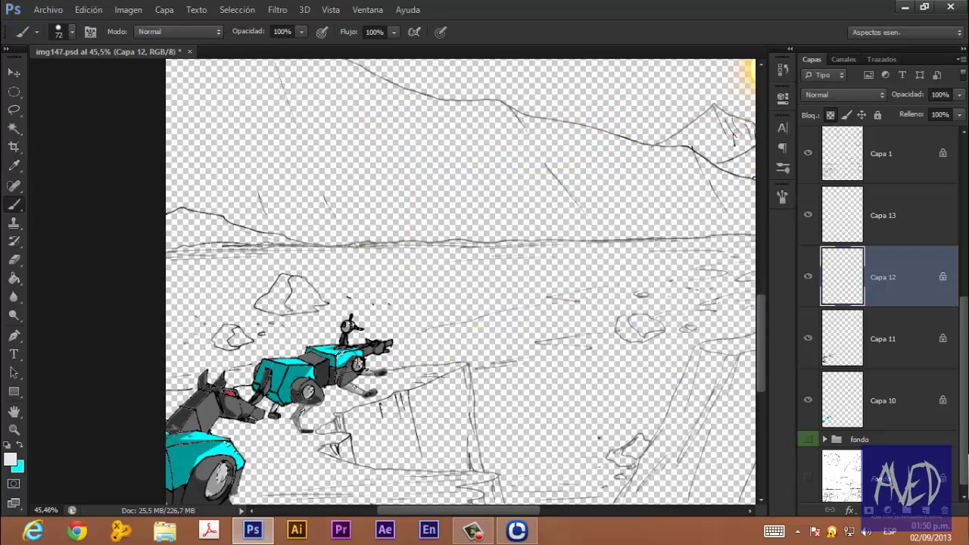
{"action": "scroll", "coordinate": [334, 373], "scroll_direction": "up", "scroll_amount": 5}
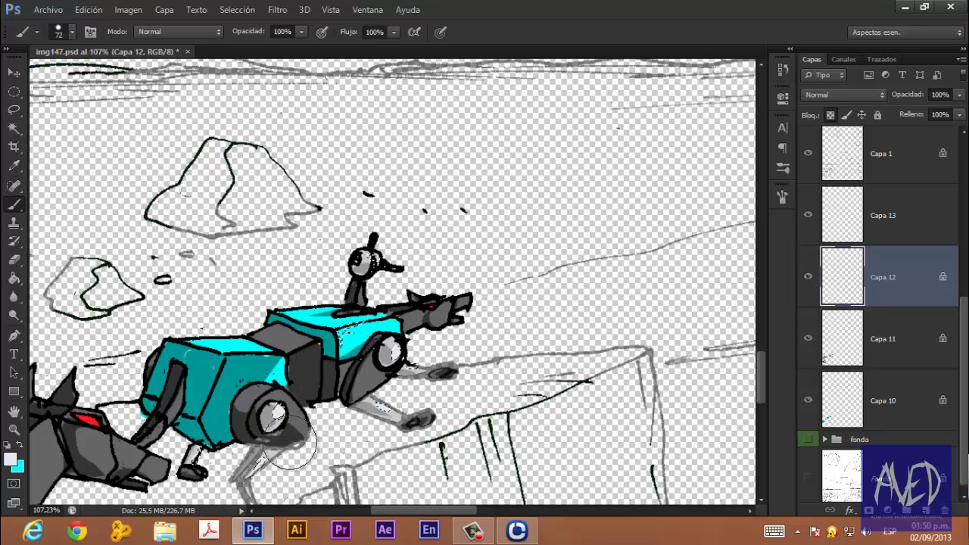
{"action": "scroll", "coordinate": [288, 443], "scroll_direction": "down", "scroll_amount": 3}
{"action": "scroll", "coordinate": [190, 477], "scroll_direction": "down", "scroll_amount": 1}
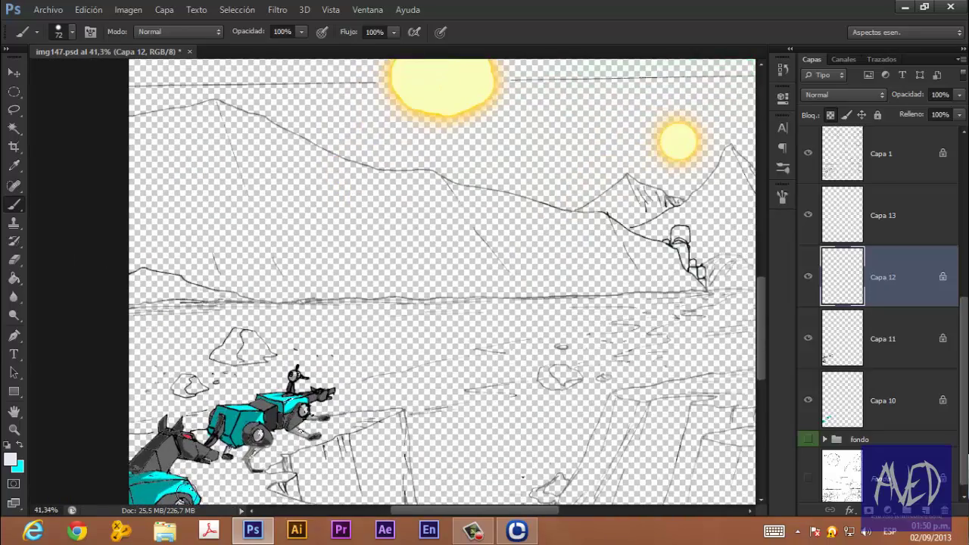
{"action": "scroll", "coordinate": [186, 494], "scroll_direction": "down", "scroll_amount": 3}
{"action": "scroll", "coordinate": [226, 487], "scroll_direction": "down", "scroll_amount": 1}
{"action": "scroll", "coordinate": [223, 488], "scroll_direction": "up", "scroll_amount": 2}
{"action": "scroll", "coordinate": [231, 483], "scroll_direction": "up", "scroll_amount": 2}
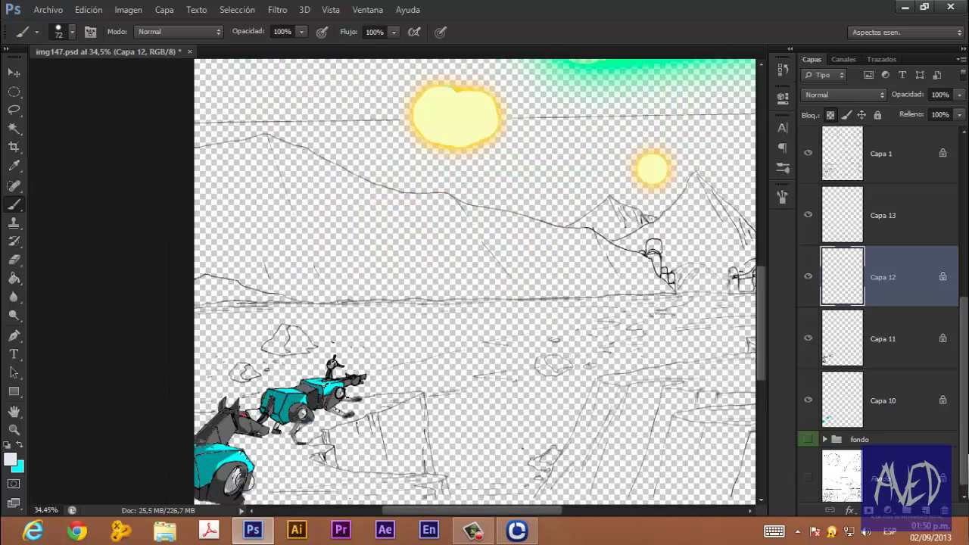
{"action": "scroll", "coordinate": [235, 476], "scroll_direction": "up", "scroll_amount": 1}
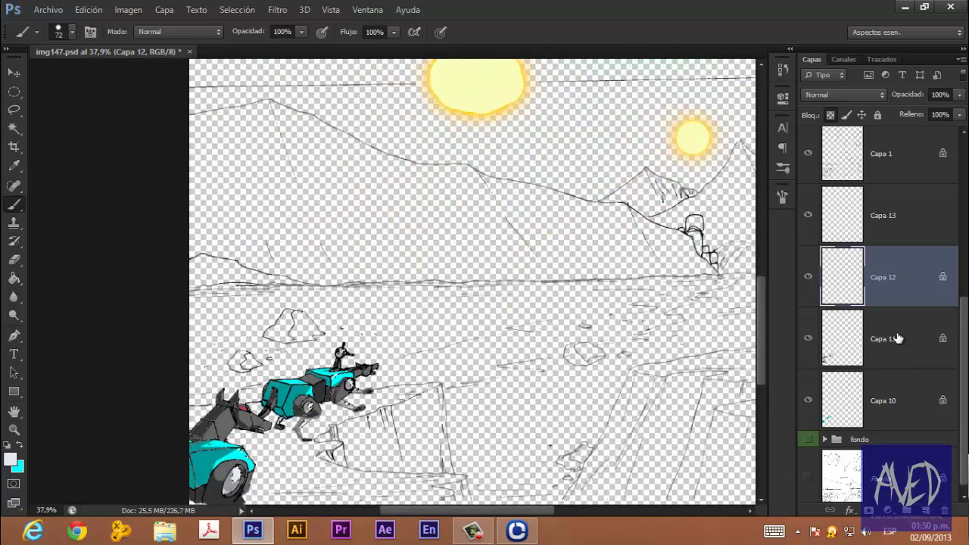
{"action": "left_click", "coordinate": [893, 340]}
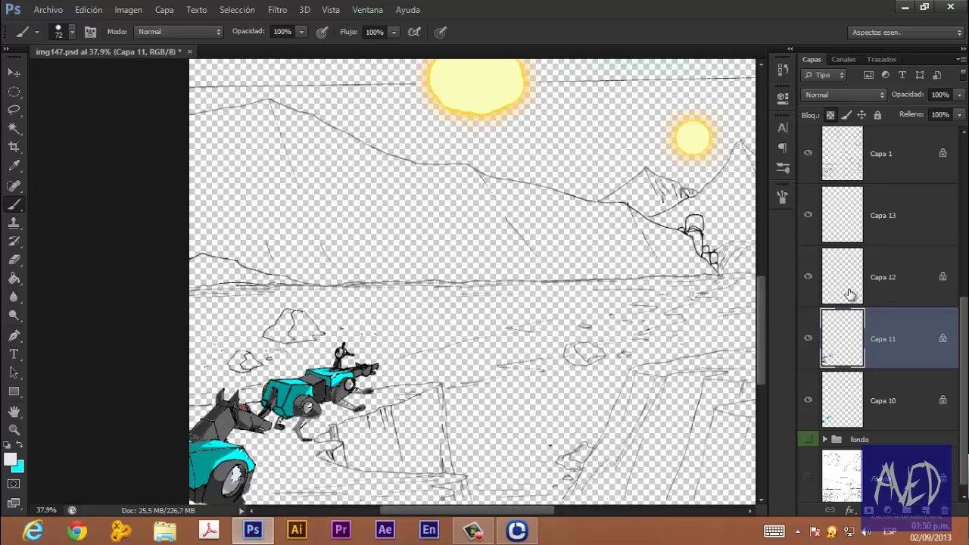
{"action": "left_click", "coordinate": [905, 401]}
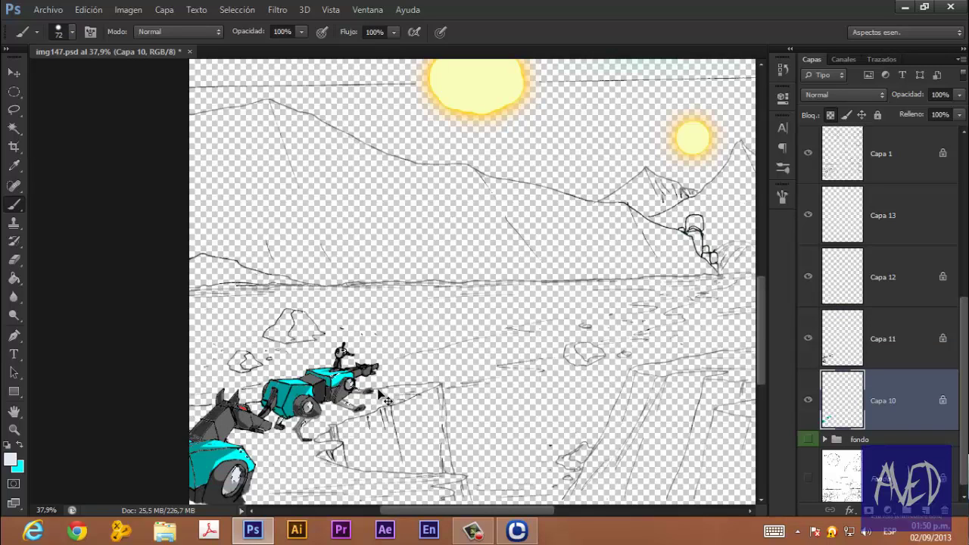
{"action": "scroll", "coordinate": [545, 303], "scroll_direction": "down", "scroll_amount": 5, "text": "alt"}
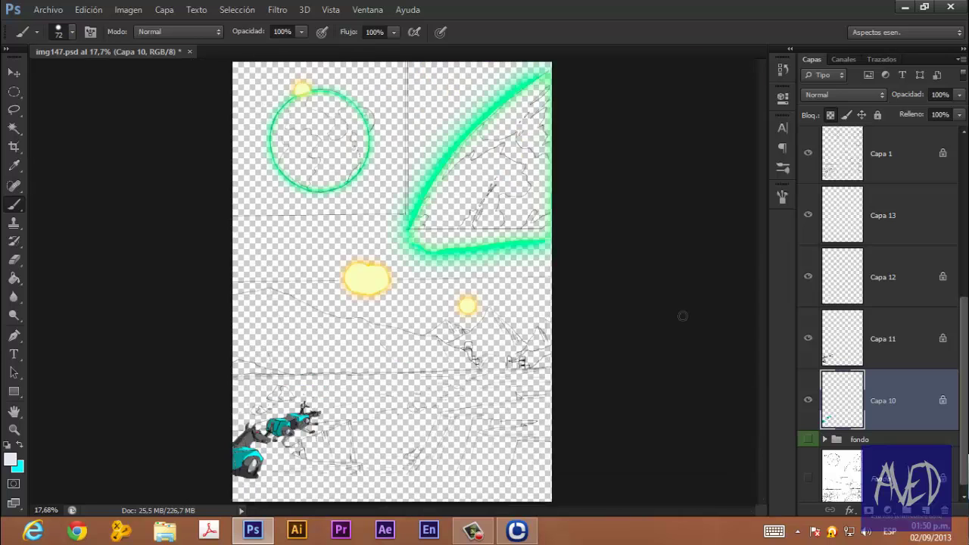
{"action": "scroll", "coordinate": [804, 398], "scroll_direction": "up", "scroll_amount": 3}
{"action": "scroll", "coordinate": [810, 424], "scroll_direction": "down", "scroll_amount": 4}
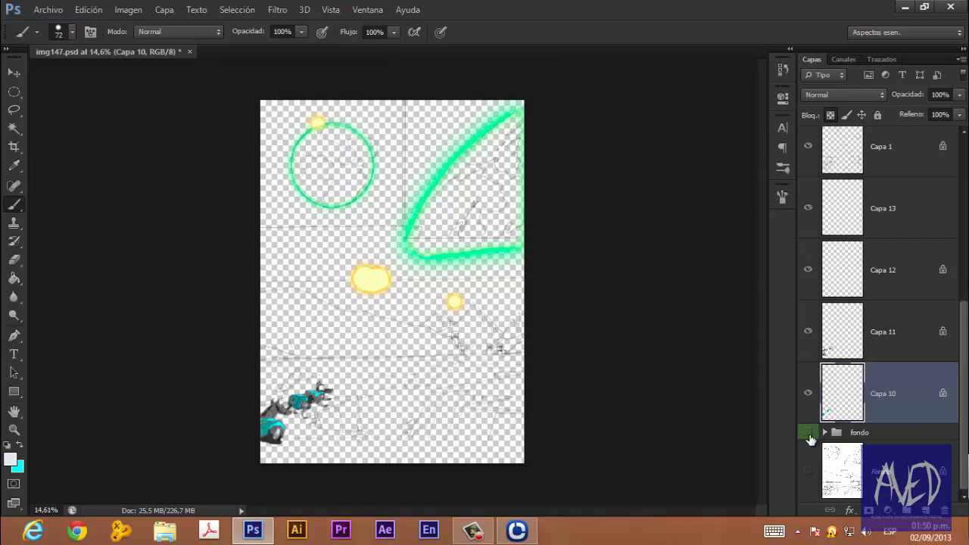
Make the fondo group visible and zoom the view onto the robots and ledge.
{"action": "left_click", "coordinate": [809, 434]}
{"action": "scroll", "coordinate": [362, 450], "scroll_direction": "up", "scroll_amount": 1, "text": "alt"}
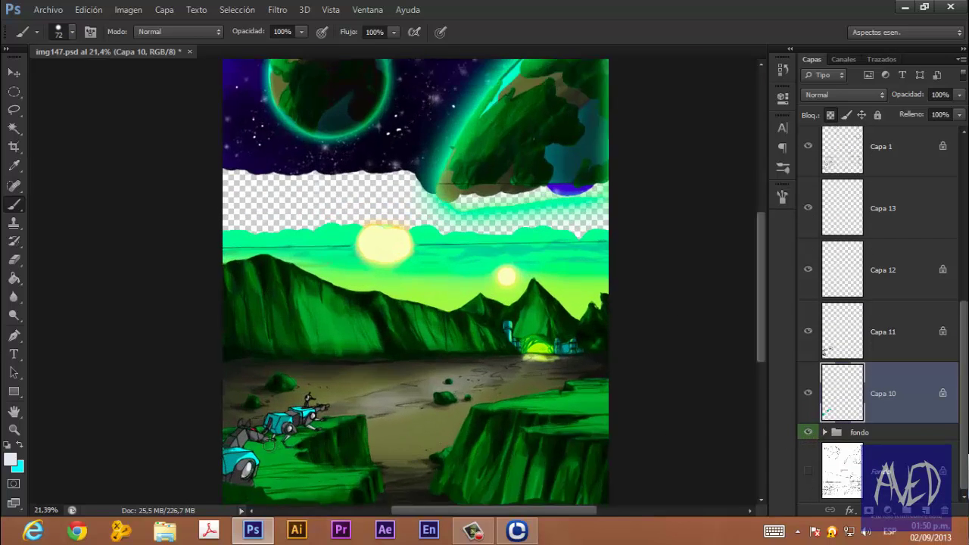
{"action": "scroll", "coordinate": [349, 454], "scroll_direction": "up", "scroll_amount": 2, "text": "alt"}
{"action": "scroll", "coordinate": [334, 458], "scroll_direction": "up", "scroll_amount": 1, "text": "alt"}
{"action": "scroll", "coordinate": [318, 464], "scroll_direction": "up", "scroll_amount": 1, "text": "alt"}
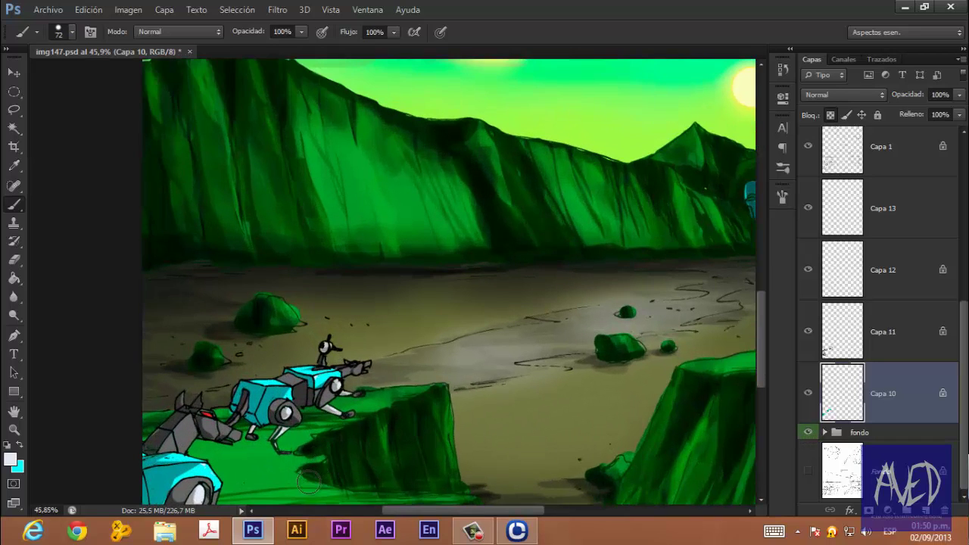
{"action": "scroll", "coordinate": [319, 463], "scroll_direction": "down", "scroll_amount": 1, "text": "alt"}
{"action": "scroll", "coordinate": [315, 466], "scroll_direction": "down", "scroll_amount": 1, "text": "alt"}
{"action": "scroll", "coordinate": [316, 485], "scroll_direction": "down", "scroll_amount": 1, "text": "alt"}
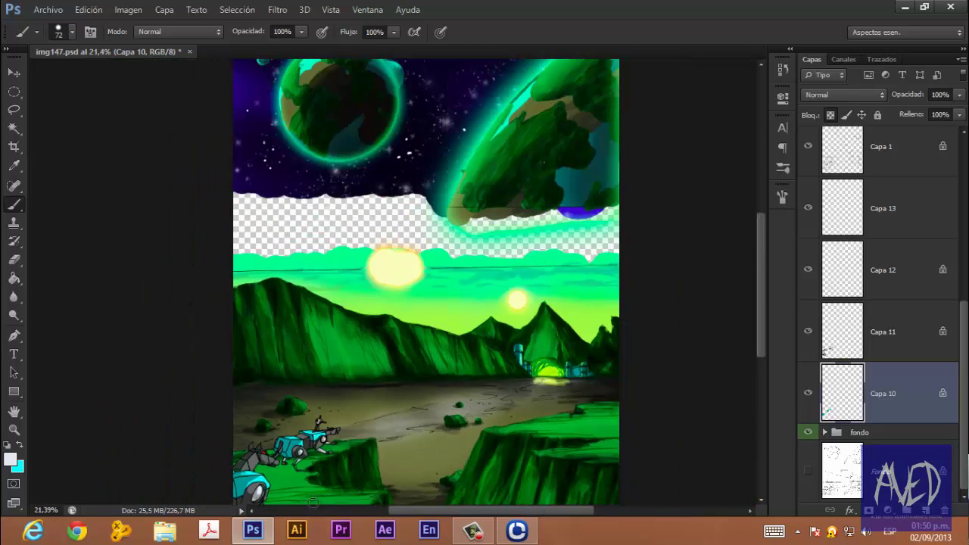
{"action": "scroll", "coordinate": [309, 503], "scroll_direction": "down", "scroll_amount": 1, "text": "alt"}
{"action": "scroll", "coordinate": [266, 493], "scroll_direction": "up", "scroll_amount": 1, "text": "alt"}
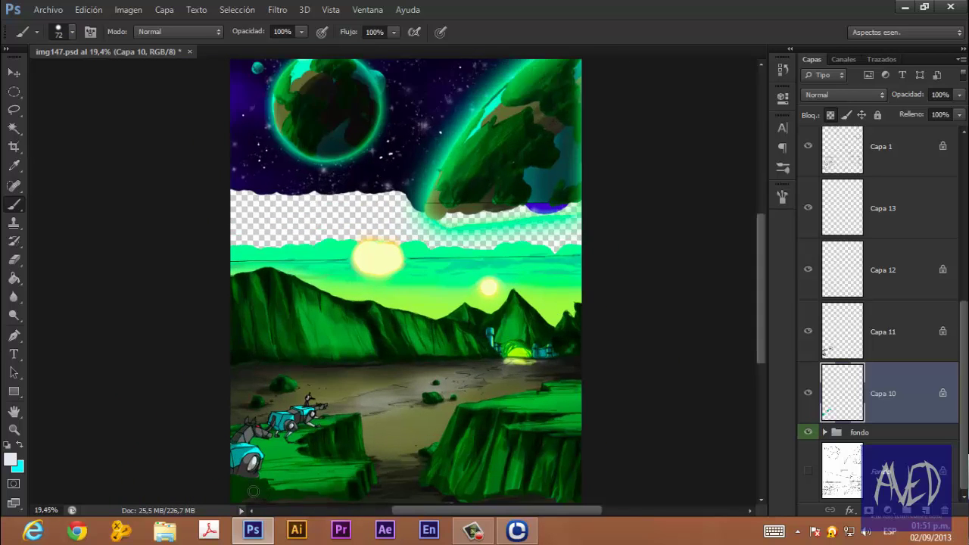
{"action": "scroll", "coordinate": [256, 482], "scroll_direction": "up", "scroll_amount": 2, "text": "alt"}
{"action": "scroll", "coordinate": [253, 479], "scroll_direction": "up", "scroll_amount": 1, "text": "alt"}
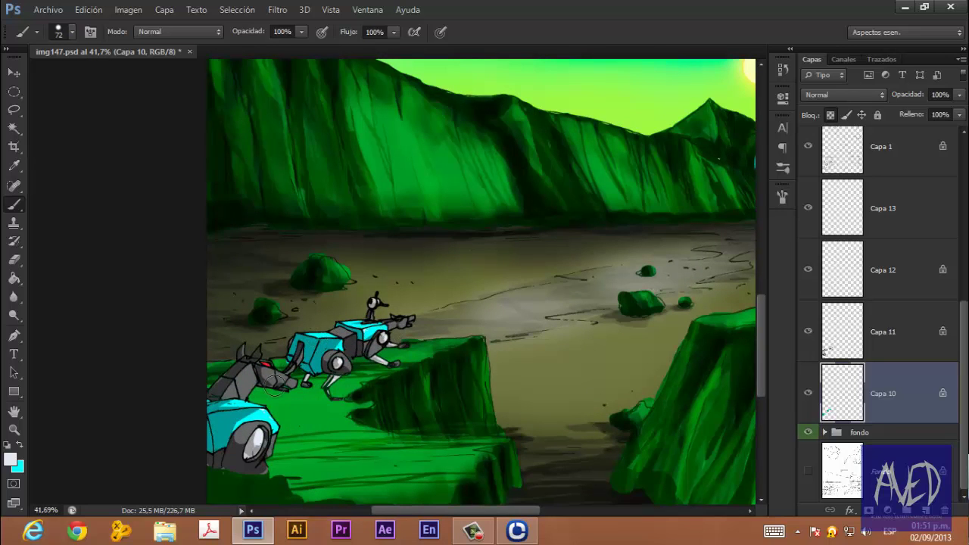
{"action": "left_click_drag", "start_coordinate": [274, 388], "coordinate": [299, 394]}
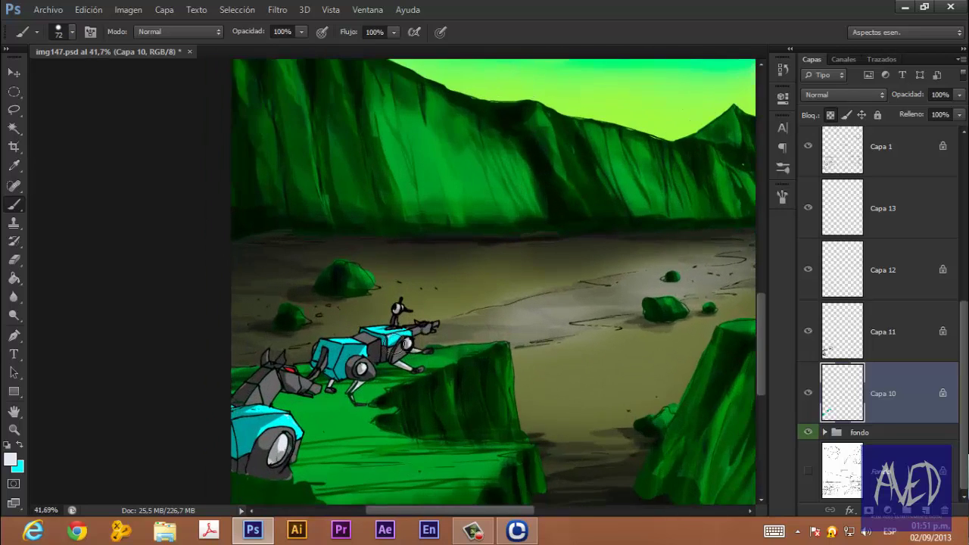
{"action": "scroll", "coordinate": [363, 349], "scroll_direction": "up", "scroll_amount": 1}
{"action": "scroll", "coordinate": [393, 341], "scroll_direction": "up", "scroll_amount": 1}
{"action": "scroll", "coordinate": [394, 341], "scroll_direction": "up", "scroll_amount": 1}
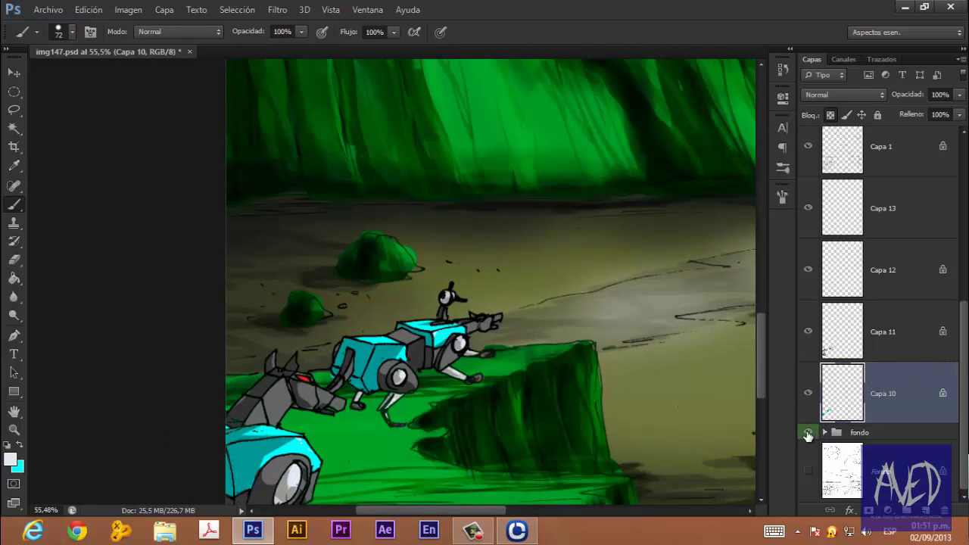
On Capa 1, set the foreground colour to dark teal 006666.
{"action": "scroll", "coordinate": [908, 341], "scroll_direction": "up", "scroll_amount": 5}
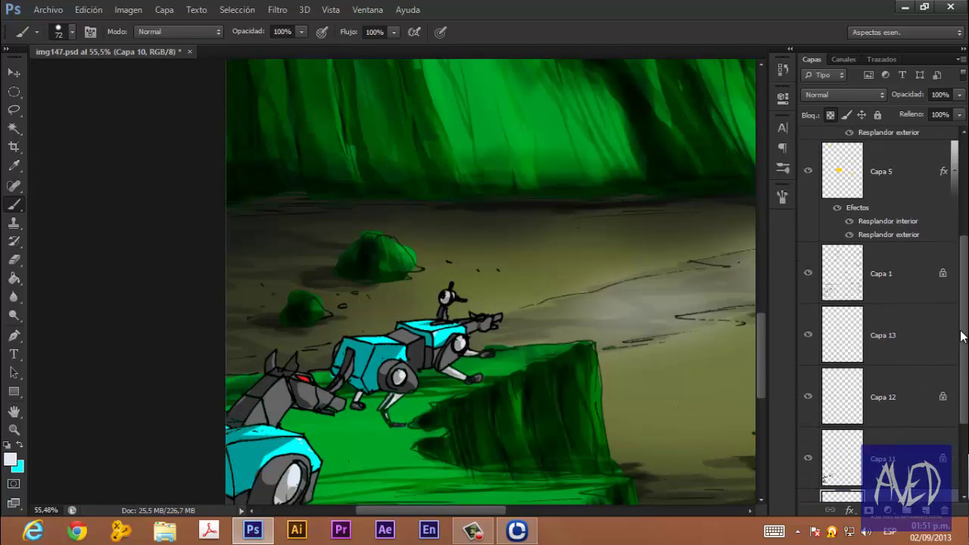
{"action": "left_click", "coordinate": [901, 302]}
{"action": "scroll", "coordinate": [394, 331], "scroll_direction": "up", "scroll_amount": 3}
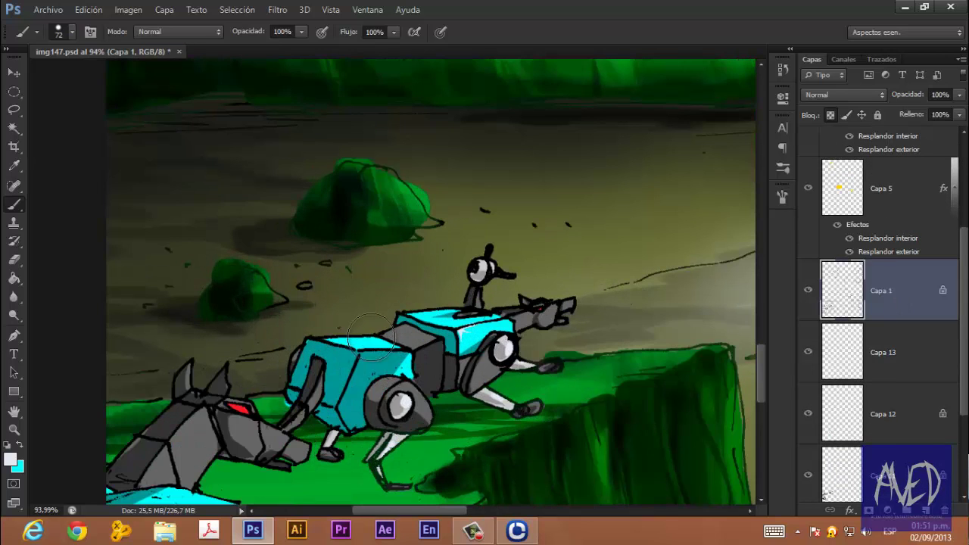
{"action": "left_click", "coordinate": [20, 446]}
{"action": "key", "text": "i"}
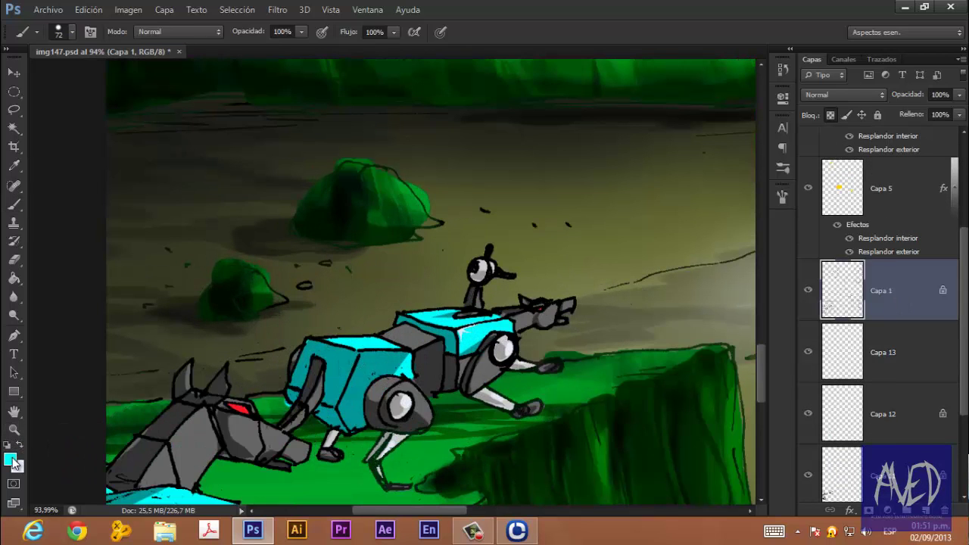
{"action": "left_click", "coordinate": [10, 458]}
{"action": "left_click", "coordinate": [373, 347]}
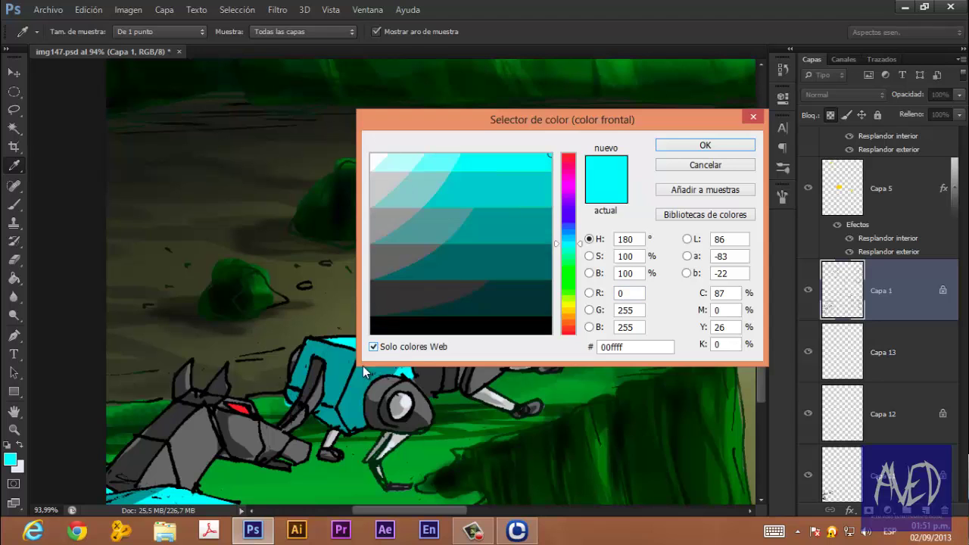
{"action": "left_click", "coordinate": [550, 226]}
{"action": "left_click", "coordinate": [544, 268]}
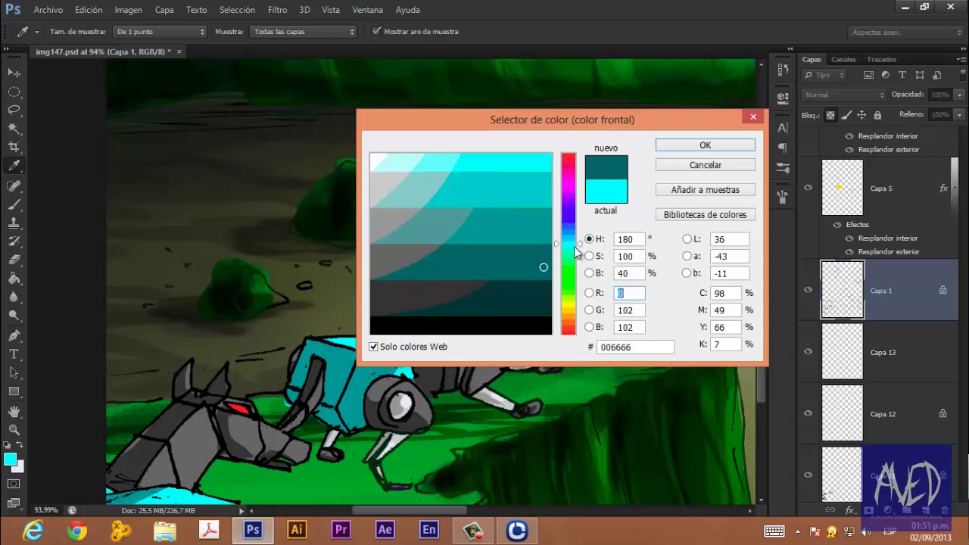
{"action": "left_click", "coordinate": [705, 145]}
Paint 006666 shading along the front and rear cyan blocks' edges with a size-14 brush.
{"action": "key", "text": "b"}
{"action": "scroll", "coordinate": [354, 350], "scroll_direction": "up", "scroll_amount": 1}
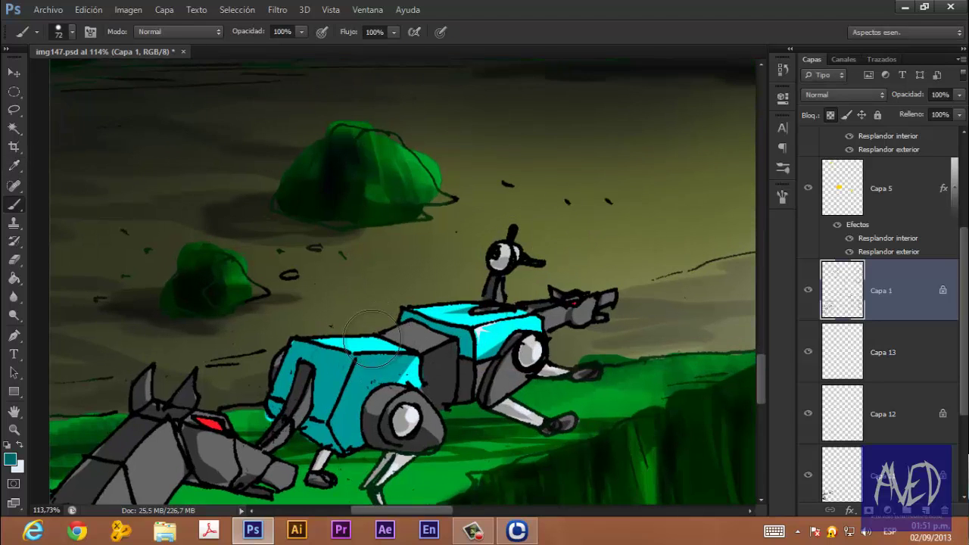
{"action": "mouse_move", "coordinate": [355, 351]}
{"action": "left_mouse_down"}
{"action": "mouse_move", "coordinate": [361, 365]}
{"action": "mouse_move", "coordinate": [335, 406]}
{"action": "left_mouse_up"}
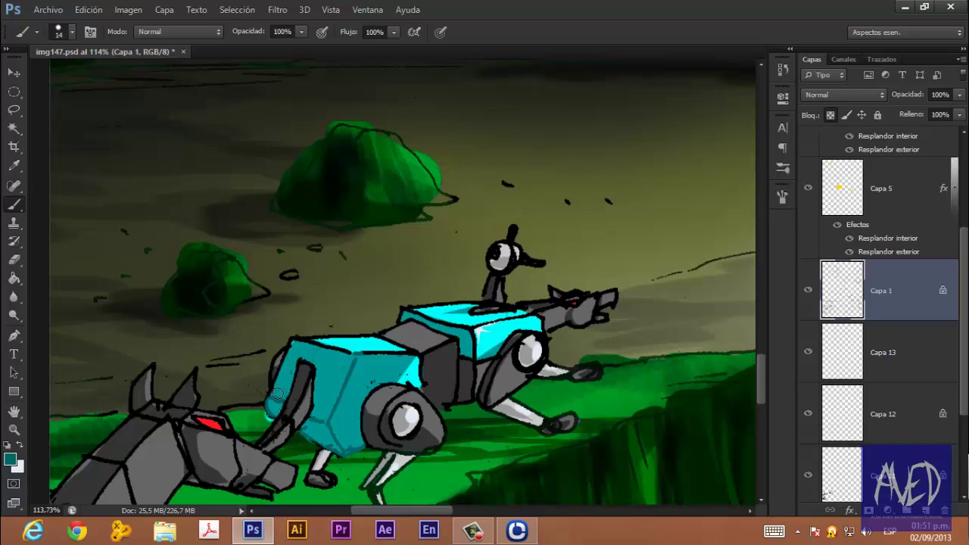
{"action": "mouse_move", "coordinate": [277, 393]}
{"action": "left_mouse_down"}
{"action": "mouse_move", "coordinate": [352, 338]}
{"action": "mouse_move", "coordinate": [390, 348]}
{"action": "mouse_move", "coordinate": [382, 357]}
{"action": "mouse_move", "coordinate": [377, 340]}
{"action": "mouse_move", "coordinate": [398, 344]}
{"action": "mouse_move", "coordinate": [421, 387]}
{"action": "left_mouse_up"}
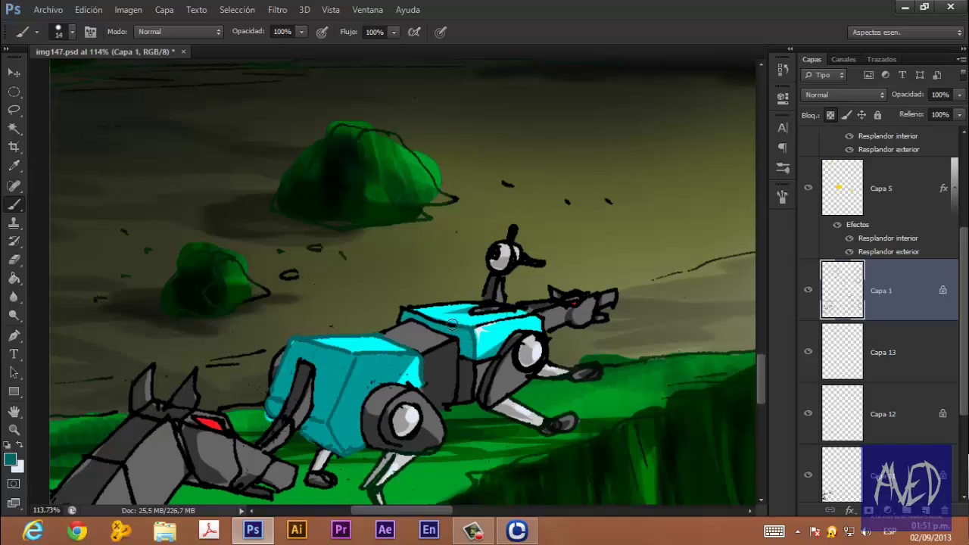
{"action": "mouse_move", "coordinate": [452, 325]}
{"action": "left_mouse_down"}
{"action": "mouse_move", "coordinate": [404, 309]}
{"action": "mouse_move", "coordinate": [452, 303]}
{"action": "mouse_move", "coordinate": [543, 324]}
{"action": "mouse_move", "coordinate": [469, 356]}
{"action": "left_mouse_up"}
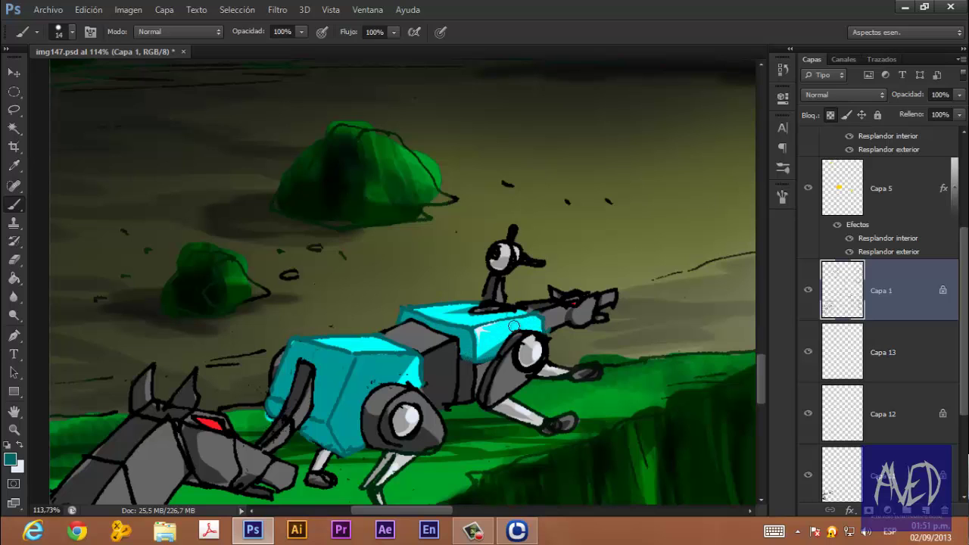
Zoom out to review the whole scene and select Capa 10.
{"action": "scroll", "coordinate": [537, 290], "scroll_direction": "down", "scroll_amount": 5}
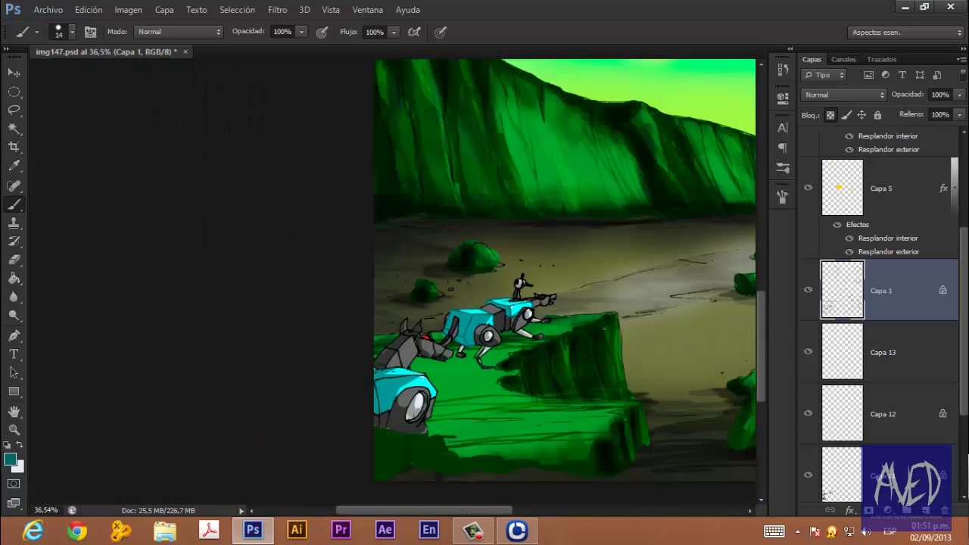
{"action": "scroll", "coordinate": [561, 307], "scroll_direction": "up", "scroll_amount": 2}
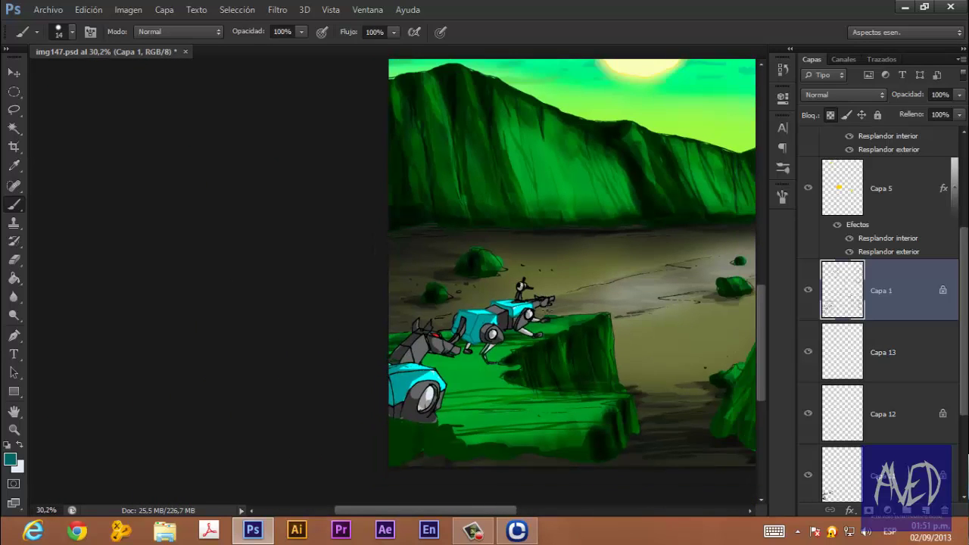
{"action": "scroll", "coordinate": [560, 308], "scroll_direction": "down", "scroll_amount": 2}
{"action": "scroll", "coordinate": [561, 309], "scroll_direction": "up", "scroll_amount": 3}
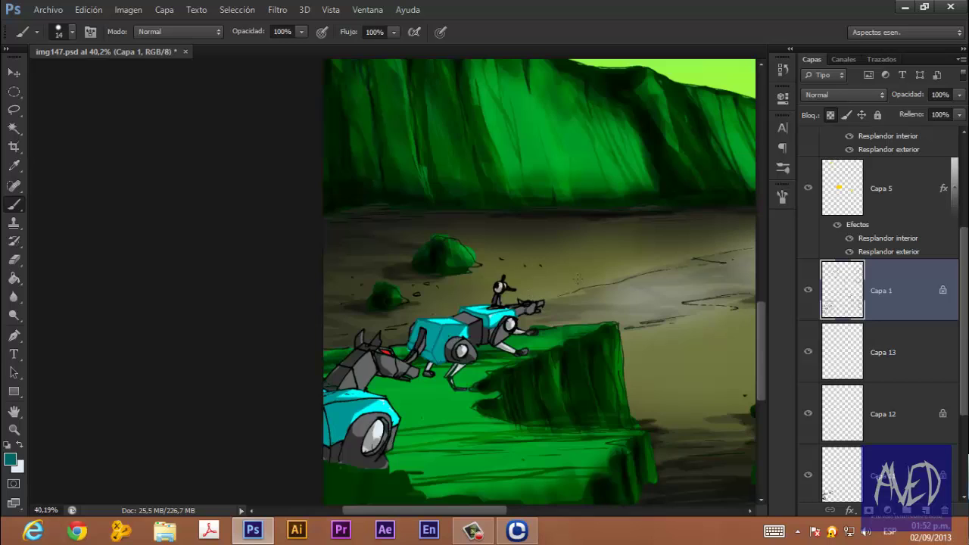
{"action": "scroll", "coordinate": [577, 279], "scroll_direction": "down", "scroll_amount": 5}
{"action": "scroll", "coordinate": [377, 421], "scroll_direction": "up", "scroll_amount": 2}
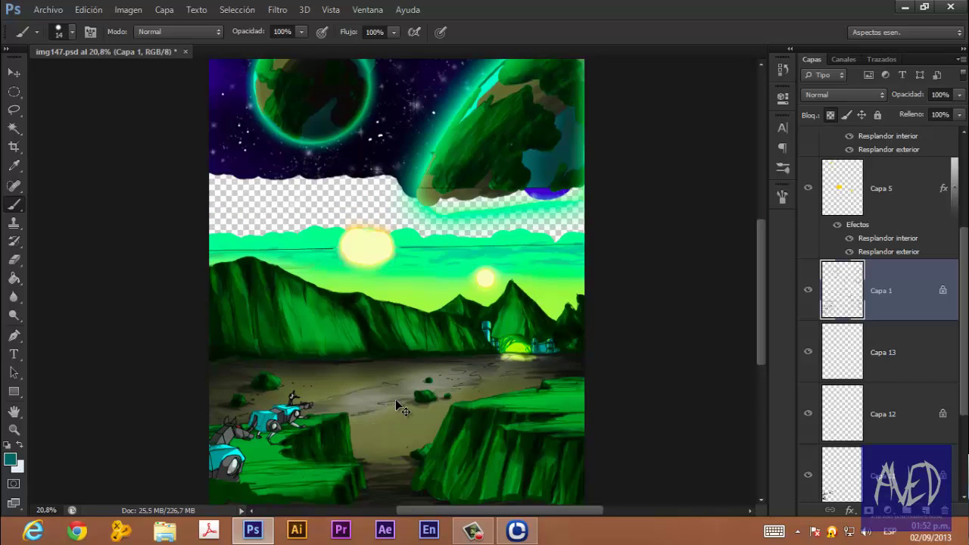
{"action": "left_click", "coordinate": [399, 403], "text": "ctrl"}
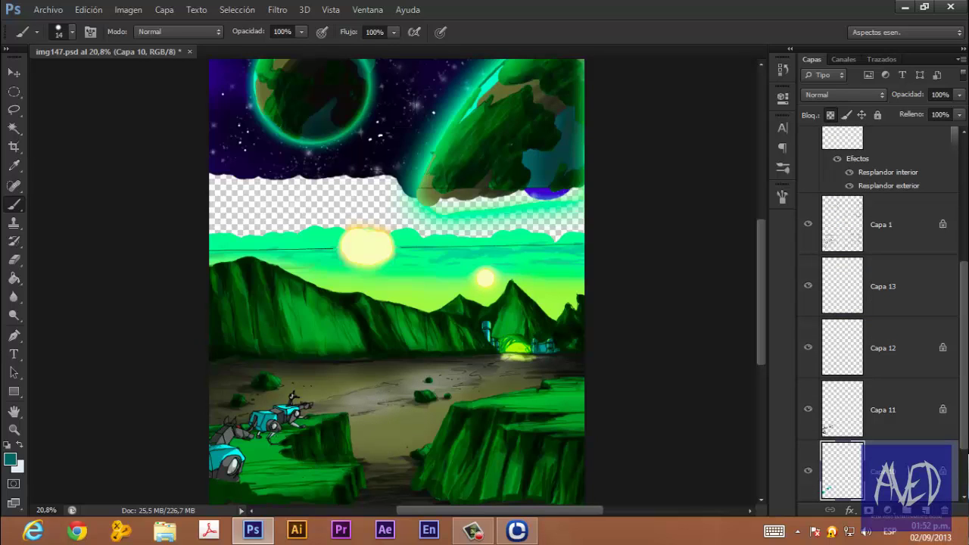
{"action": "scroll", "coordinate": [237, 439], "scroll_direction": "up", "scroll_amount": 5}
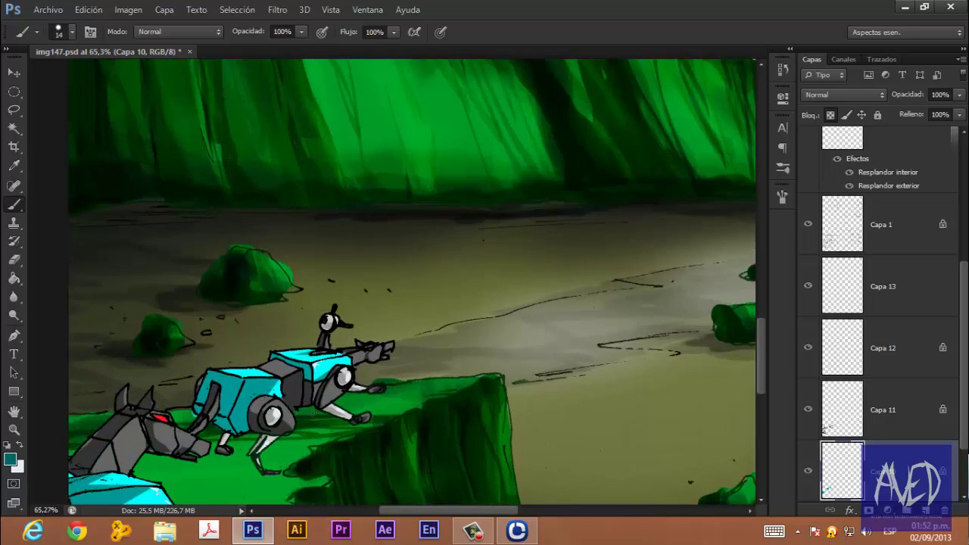
{"action": "scroll", "coordinate": [334, 415], "scroll_direction": "down", "scroll_amount": 2}
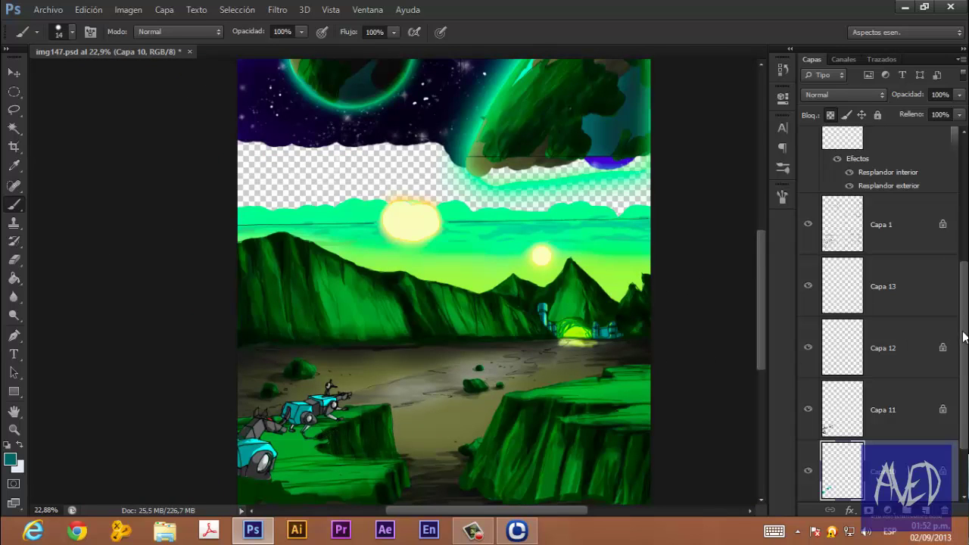
{"action": "scroll", "coordinate": [965, 337], "scroll_direction": "down", "scroll_amount": 2}
Expand the fondo group and select its Capa 3 layer.
{"action": "left_click", "coordinate": [826, 433]}
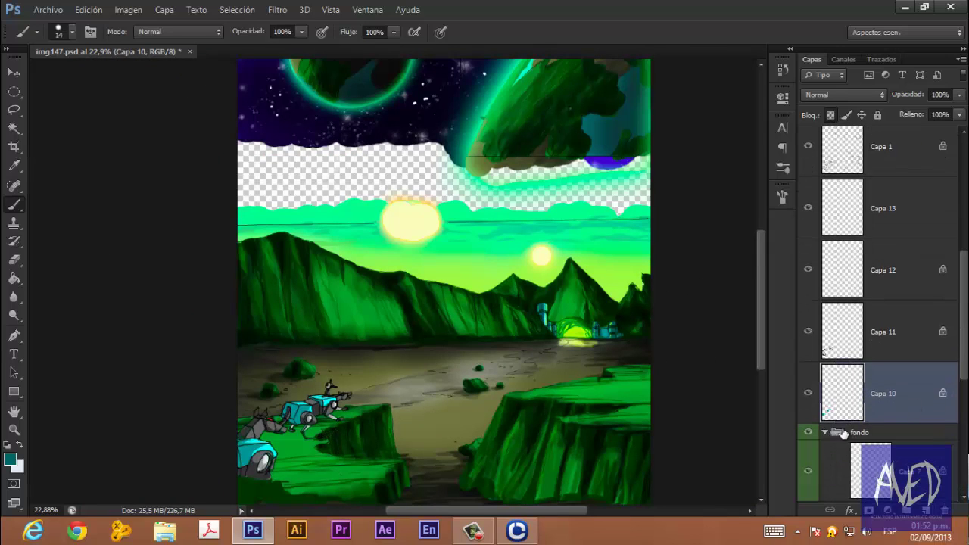
{"action": "scroll", "coordinate": [966, 459], "scroll_direction": "down", "scroll_amount": 2}
{"action": "scroll", "coordinate": [966, 459], "scroll_direction": "down", "scroll_amount": 4}
{"action": "scroll", "coordinate": [966, 459], "scroll_direction": "down", "scroll_amount": 1}
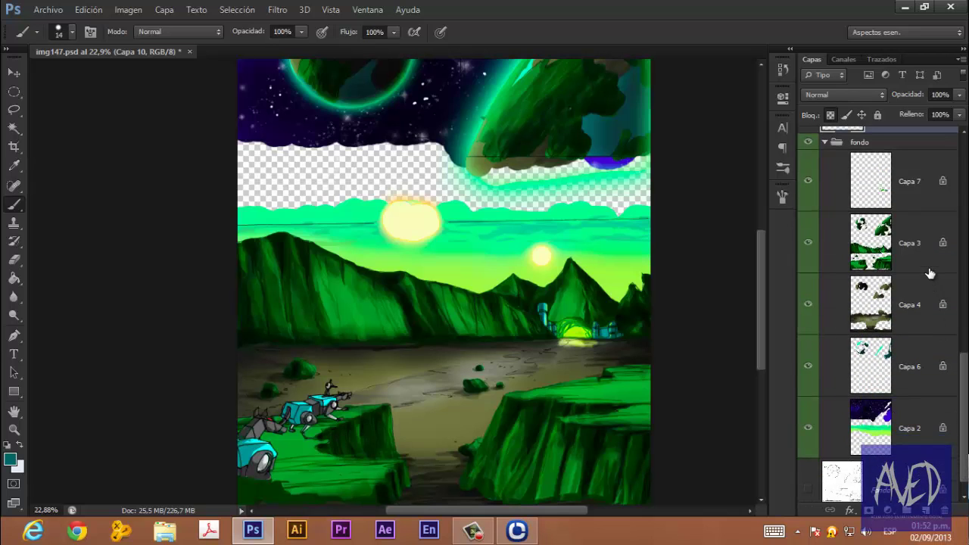
{"action": "left_click", "coordinate": [918, 261]}
{"action": "scroll", "coordinate": [325, 443], "scroll_direction": "up", "scroll_amount": 3}
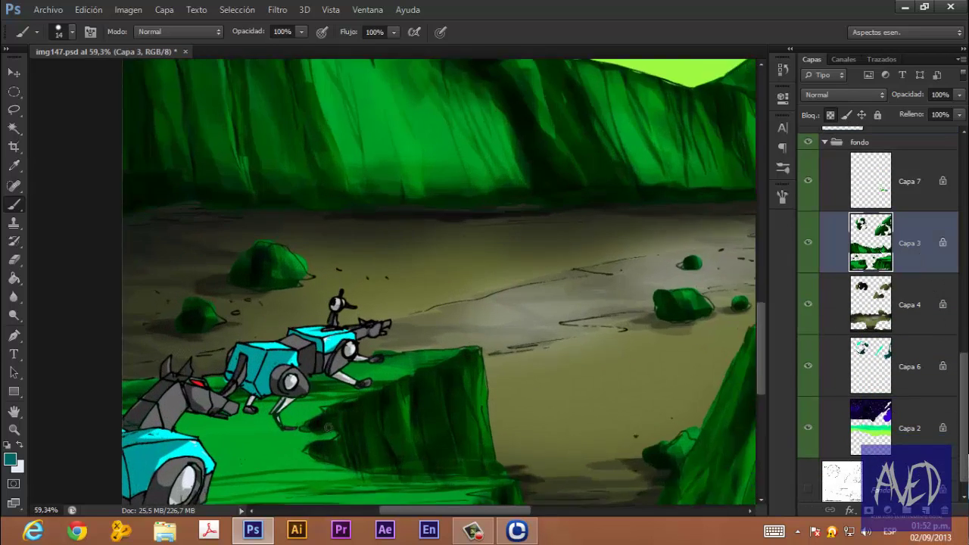
{"action": "scroll", "coordinate": [325, 443], "scroll_direction": "up", "scroll_amount": 2}
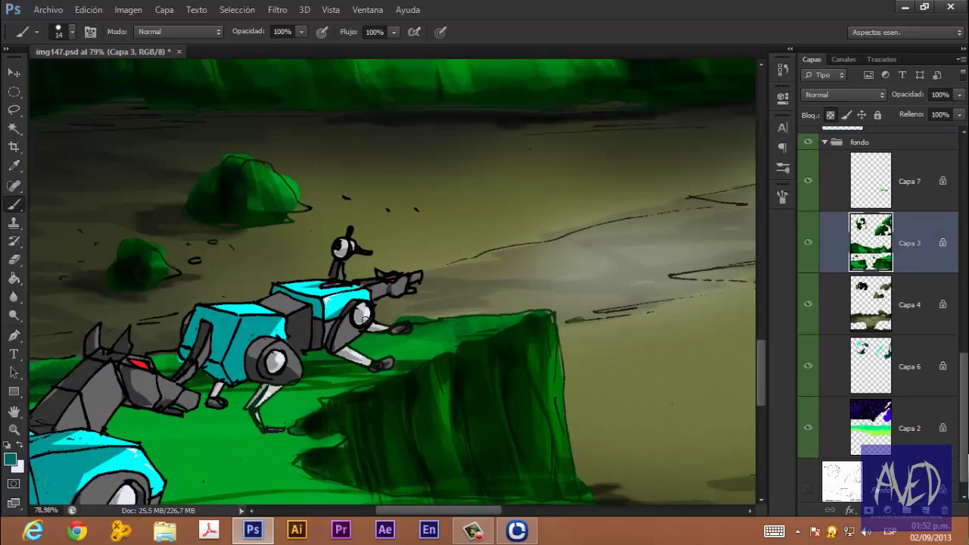
Lasso the ledge under the robot's front leg and pick dark grey #333333.
{"action": "key", "text": "l"}
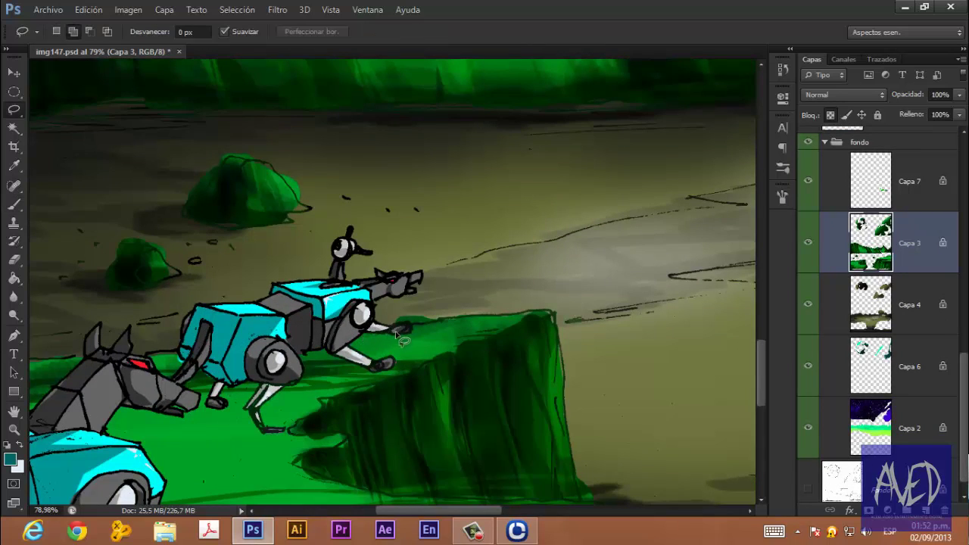
{"action": "mouse_move", "coordinate": [397, 338]}
{"action": "left_mouse_down"}
{"action": "mouse_move", "coordinate": [228, 443]}
{"action": "mouse_move", "coordinate": [156, 454]}
{"action": "mouse_move", "coordinate": [216, 402]}
{"action": "mouse_move", "coordinate": [409, 333]}
{"action": "left_mouse_up"}
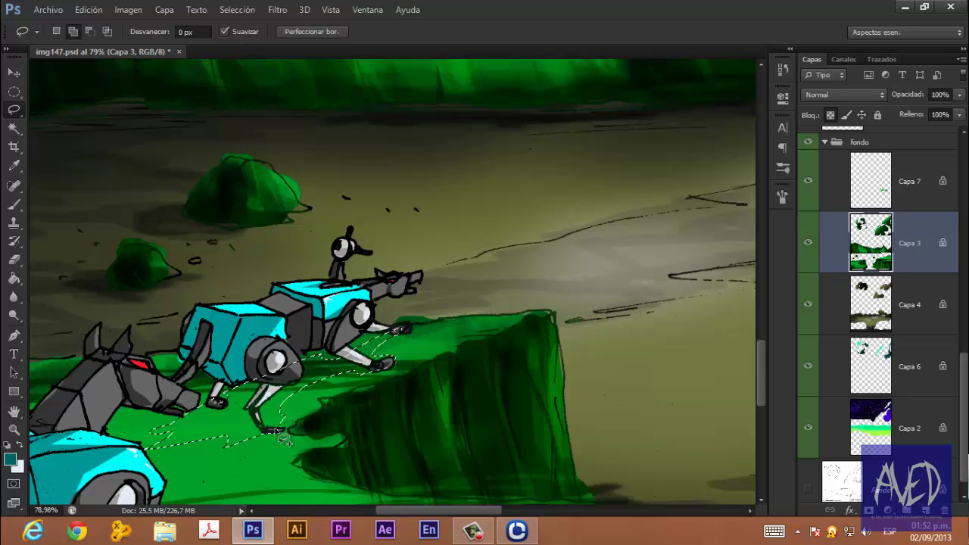
{"action": "scroll", "coordinate": [286, 404], "scroll_direction": "down", "scroll_amount": 2}
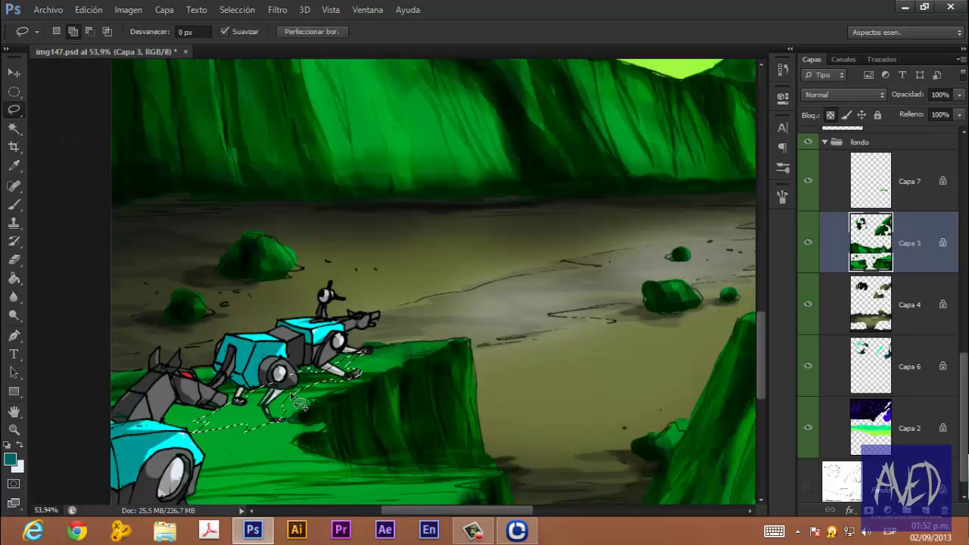
{"action": "left_click", "coordinate": [10, 459]}
{"action": "left_click", "coordinate": [391, 297]}
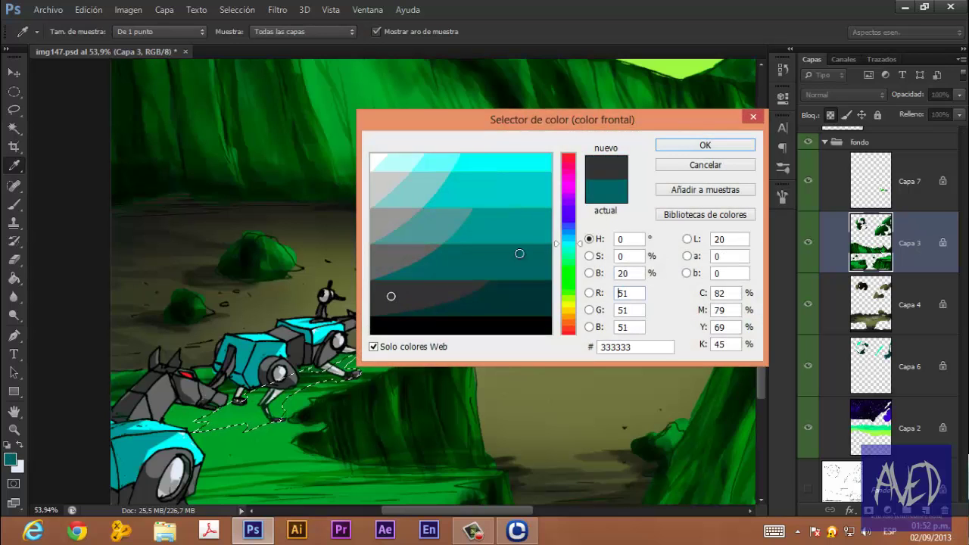
Set the Brush to Multiply mode at 40% opacity with the dark grey.
{"action": "left_click", "coordinate": [674, 148]}
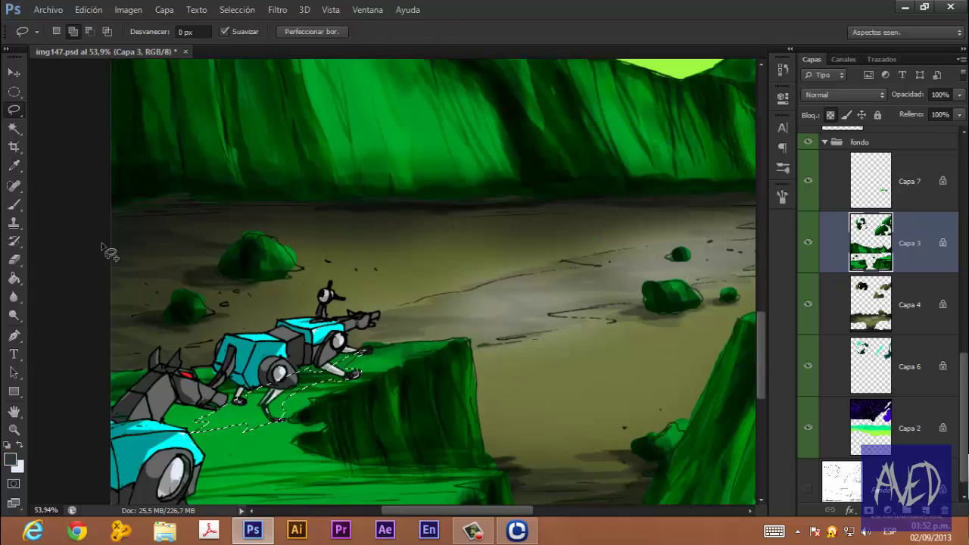
{"action": "left_click", "coordinate": [13, 205]}
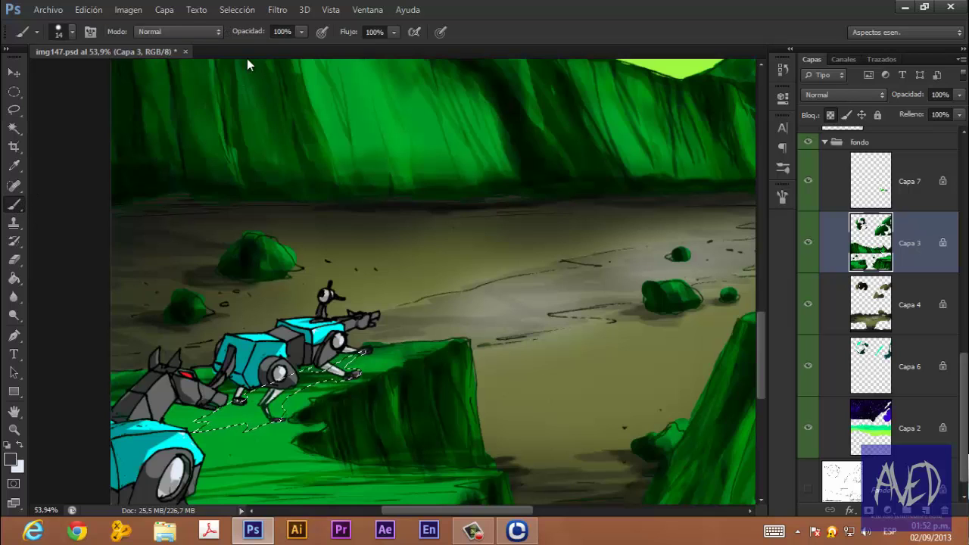
{"action": "left_click", "coordinate": [219, 32]}
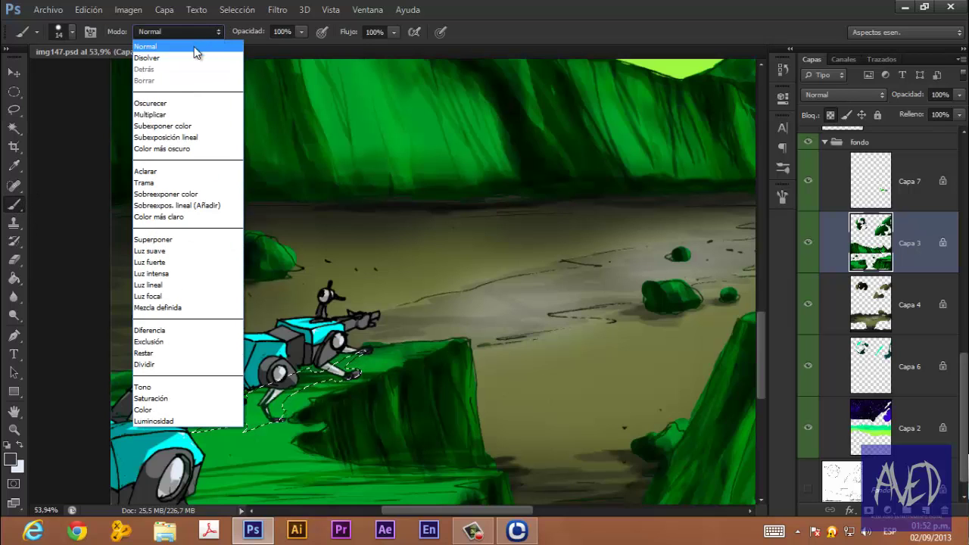
{"action": "left_click", "coordinate": [178, 115]}
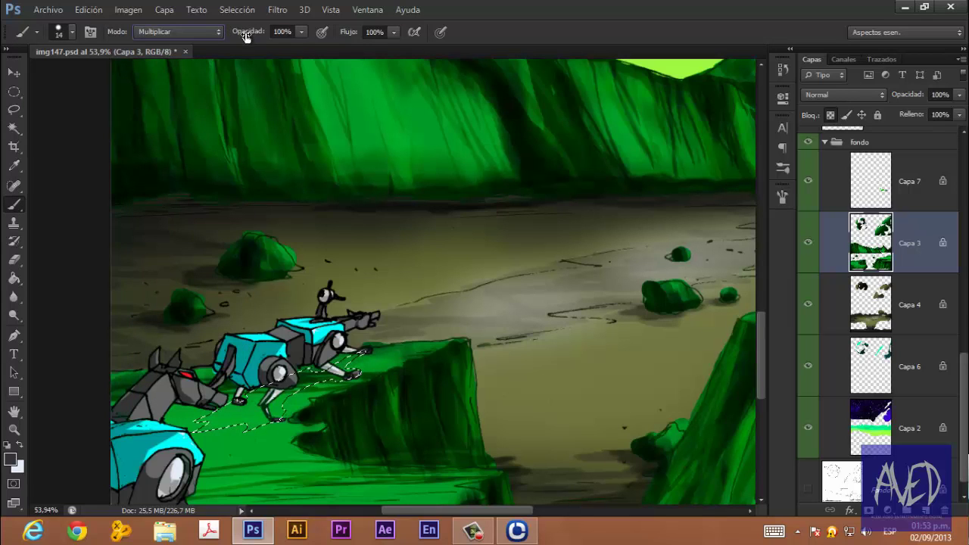
{"action": "left_click_drag", "start_coordinate": [244, 37], "coordinate": [221, 34]}
{"action": "key", "text": "Return"}
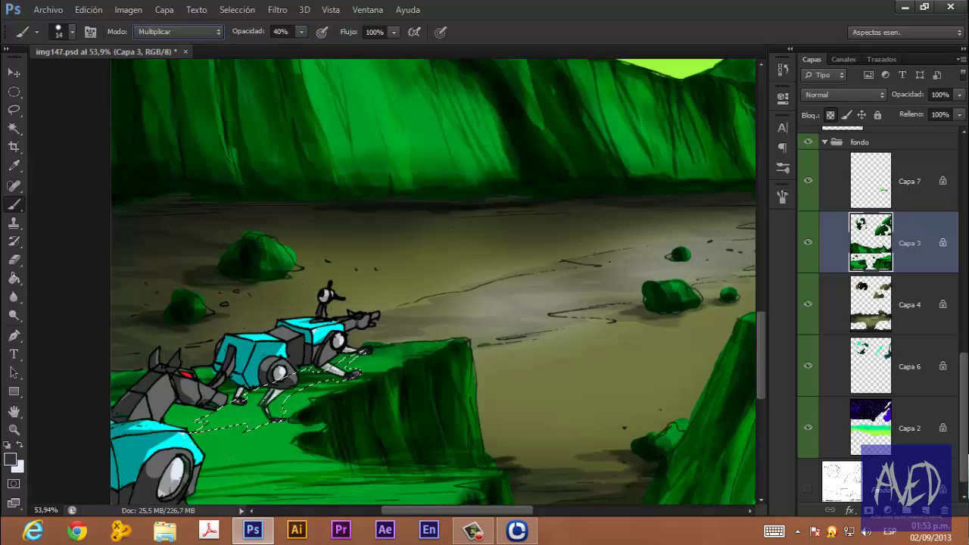
Paint the shadow under the robot's legs, deselect, and fit the image on screen.
{"action": "mouse_move", "coordinate": [264, 408]}
{"action": "left_mouse_down"}
{"action": "mouse_move", "coordinate": [289, 415]}
{"action": "mouse_move", "coordinate": [265, 408]}
{"action": "left_mouse_up"}
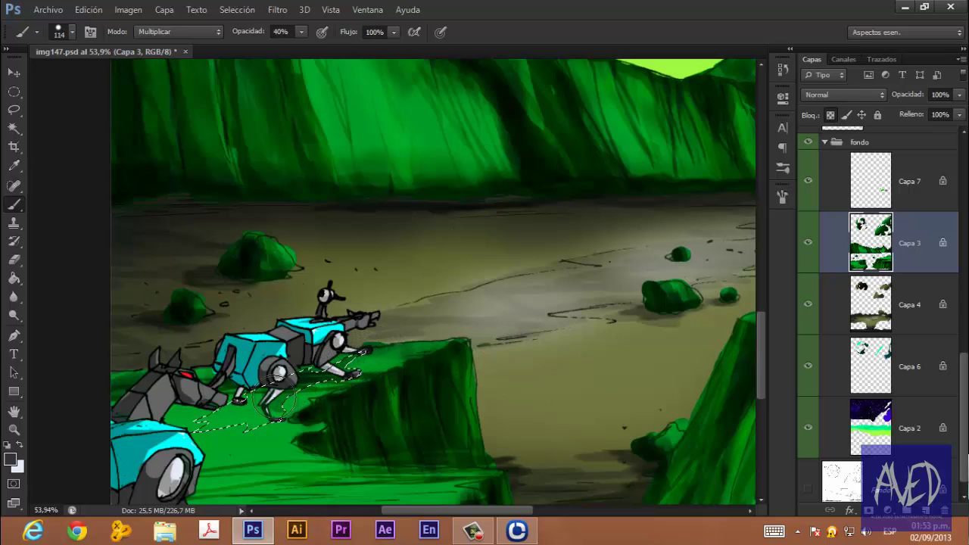
{"action": "key", "text": "ctrl+d"}
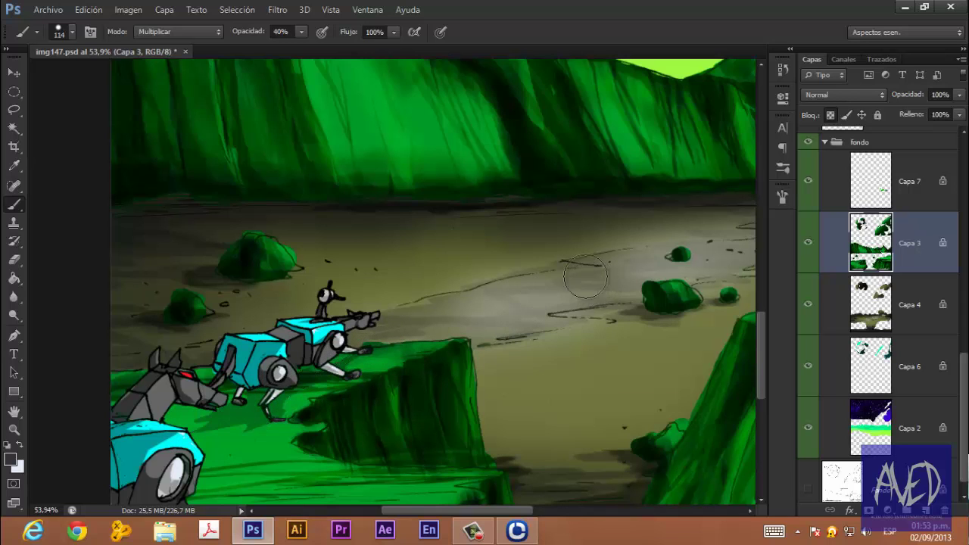
{"action": "scroll", "coordinate": [592, 282], "scroll_direction": "down", "scroll_amount": 3}
{"action": "key", "text": "ctrl+0"}
{"action": "scroll", "coordinate": [634, 268], "scroll_direction": "down", "scroll_amount": 1}
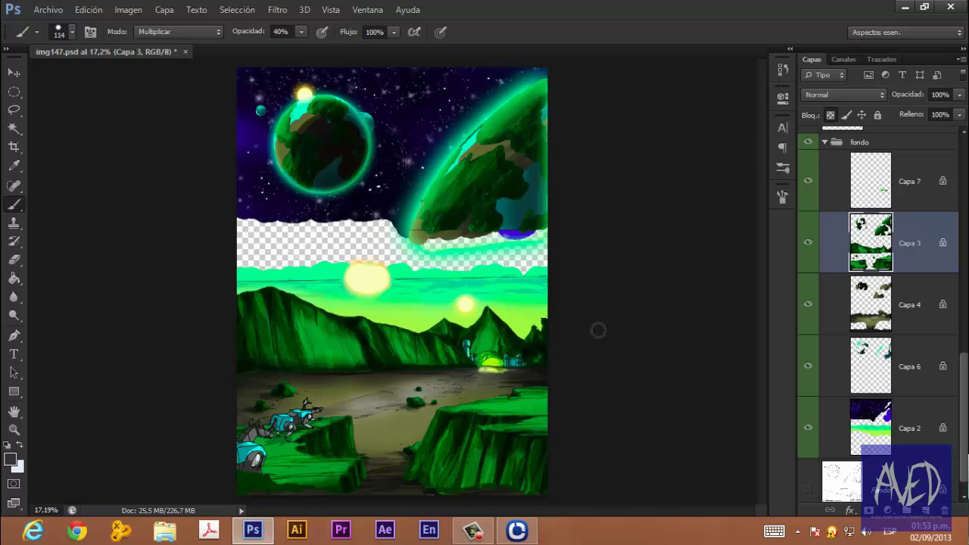
{"action": "scroll", "coordinate": [593, 334], "scroll_direction": "up", "scroll_amount": 2}
{"action": "scroll", "coordinate": [591, 331], "scroll_direction": "down", "scroll_amount": 4}
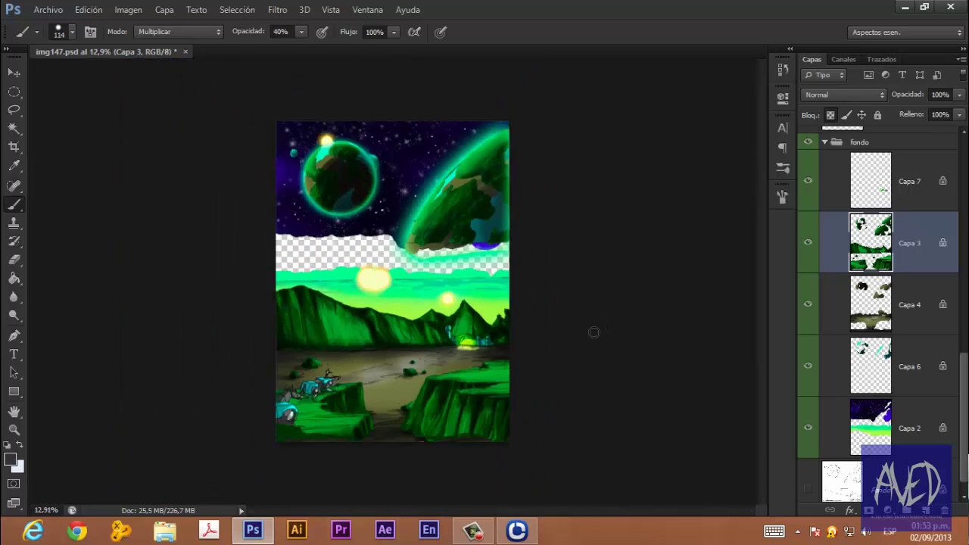
{"action": "scroll", "coordinate": [591, 331], "scroll_direction": "up", "scroll_amount": 2}
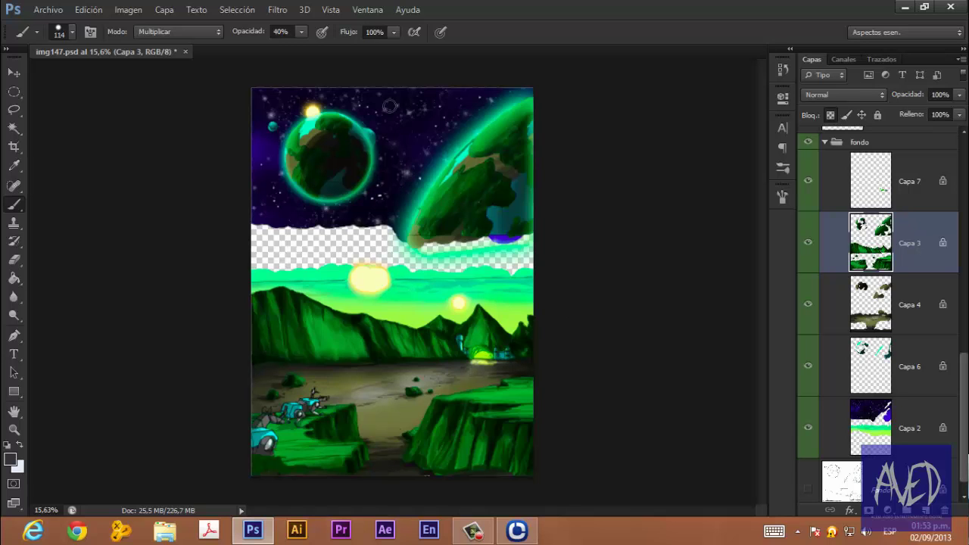
{"action": "scroll", "coordinate": [397, 106], "scroll_direction": "up", "scroll_amount": 3}
{"action": "scroll", "coordinate": [405, 114], "scroll_direction": "up", "scroll_amount": 2}
{"action": "scroll", "coordinate": [394, 208], "scroll_direction": "up", "scroll_amount": 2}
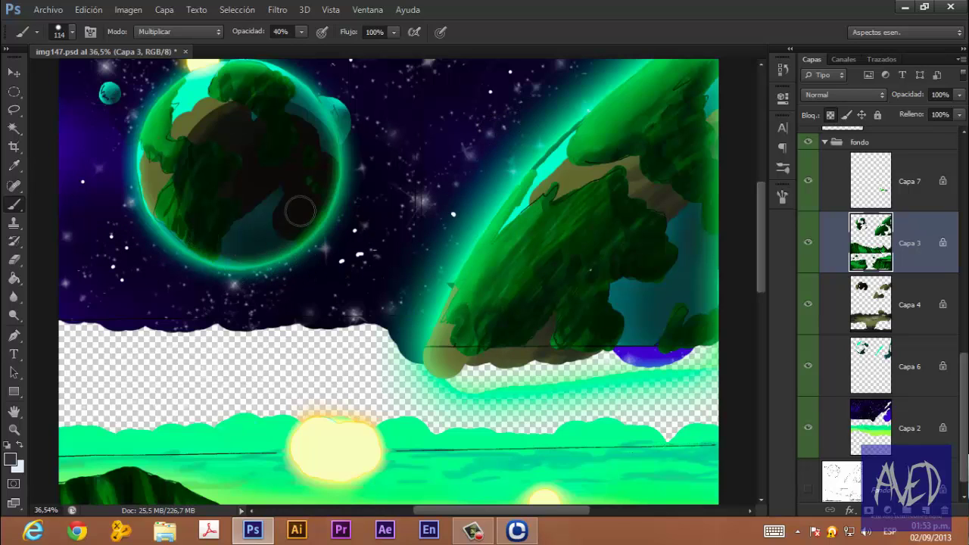
{"action": "scroll", "coordinate": [613, 326], "scroll_direction": "down", "scroll_amount": 4}
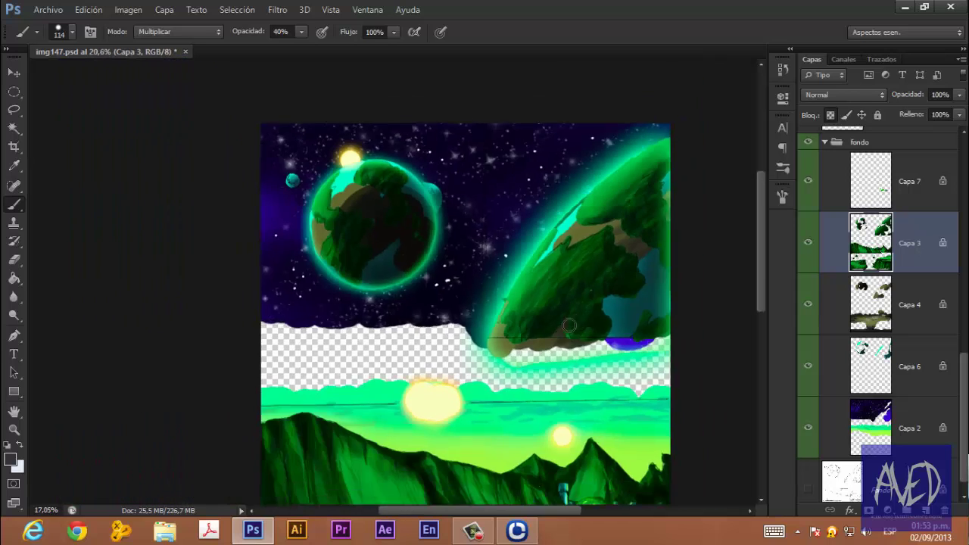
{"action": "scroll", "coordinate": [613, 325], "scroll_direction": "down", "scroll_amount": 3}
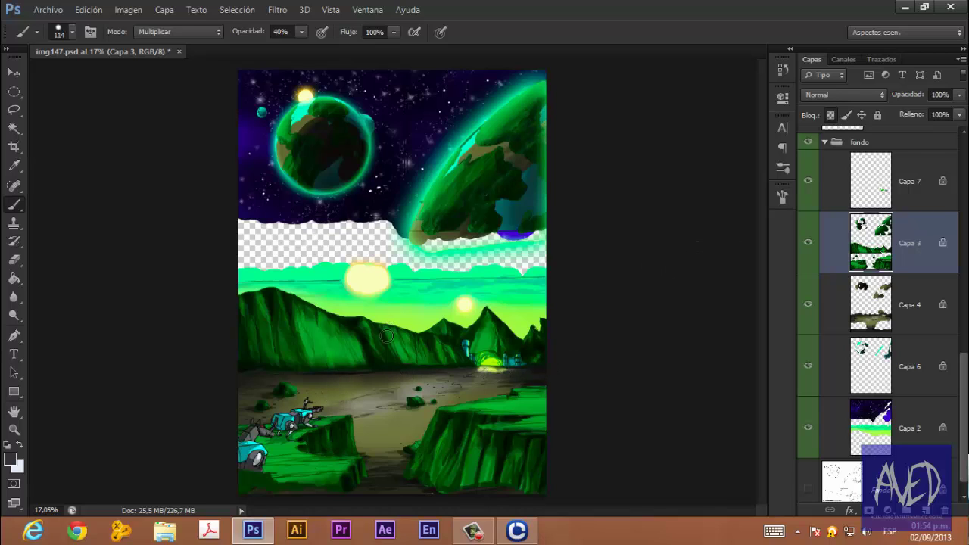
Save the artwork with Archivo > Guardar.
{"action": "left_click", "coordinate": [16, 7]}
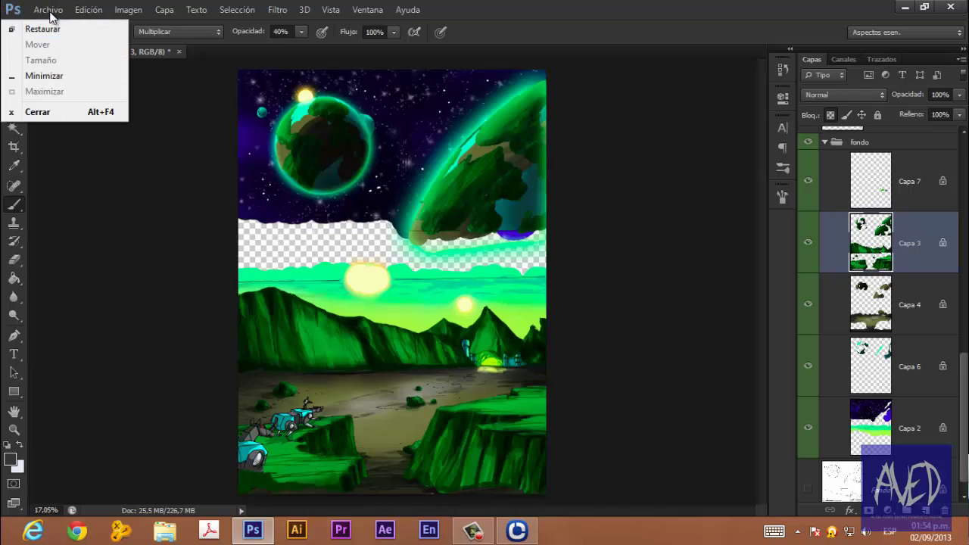
{"action": "left_click", "coordinate": [48, 9]}
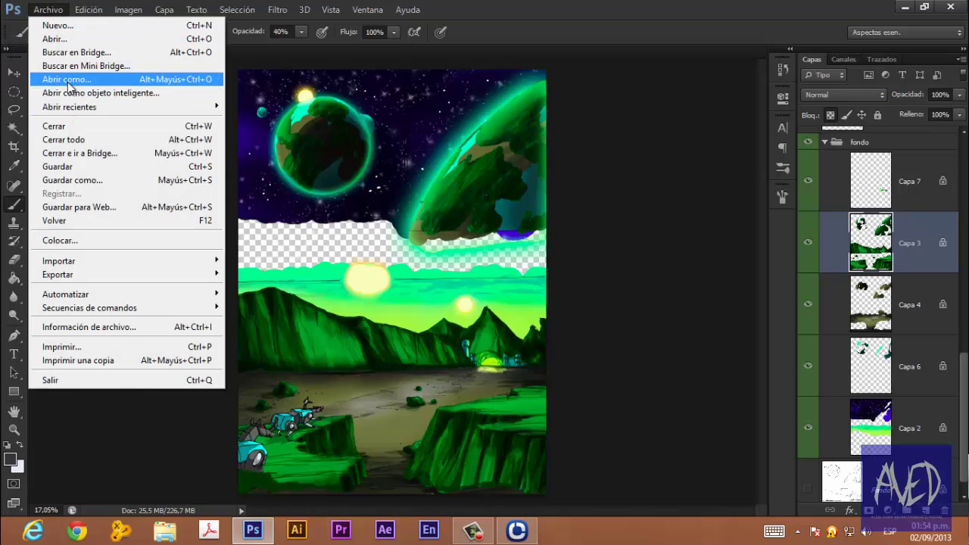
{"action": "left_click", "coordinate": [74, 167]}
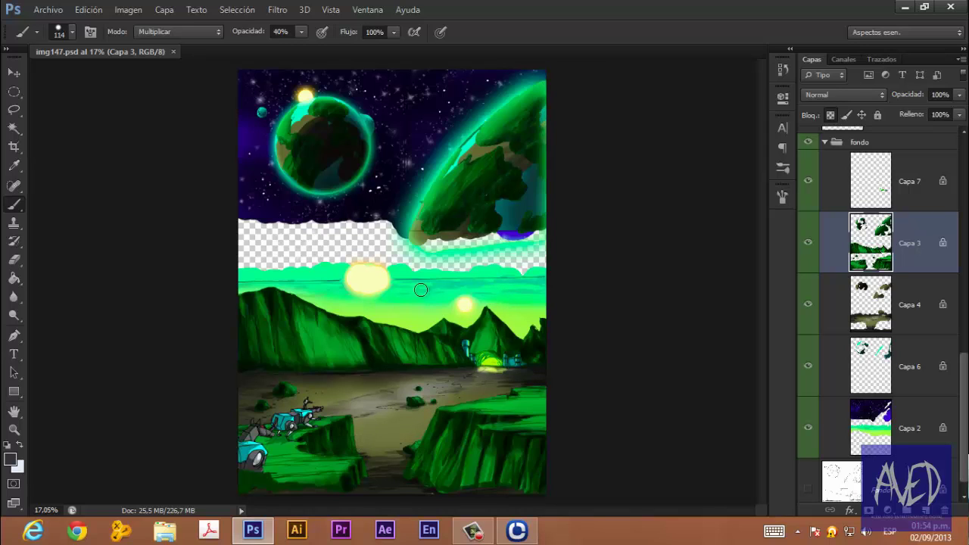
Flatten all layers into a single Fondo layer via Acoplar imagen, discarding hidden layers.
{"action": "left_click", "coordinate": [916, 424]}
{"action": "right_click", "coordinate": [923, 421]}
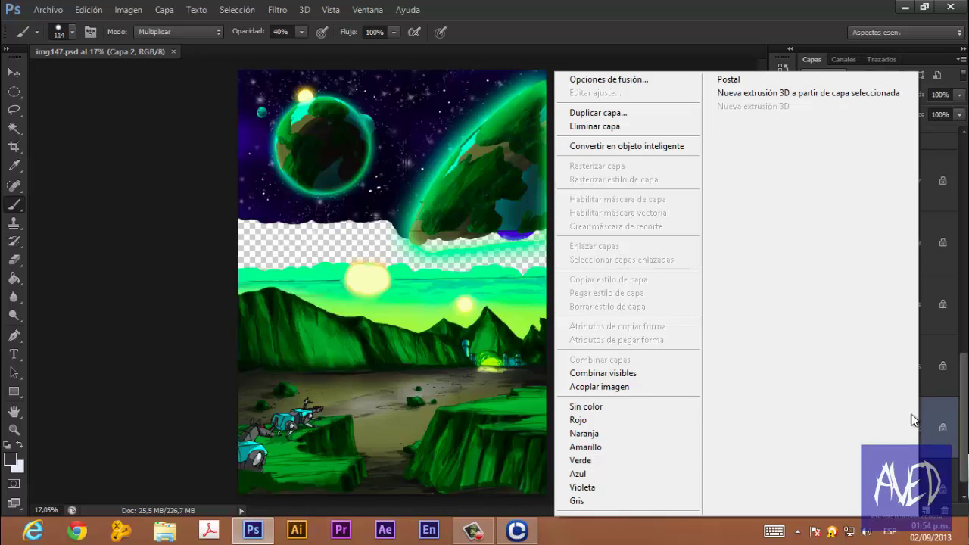
{"action": "left_click", "coordinate": [621, 387]}
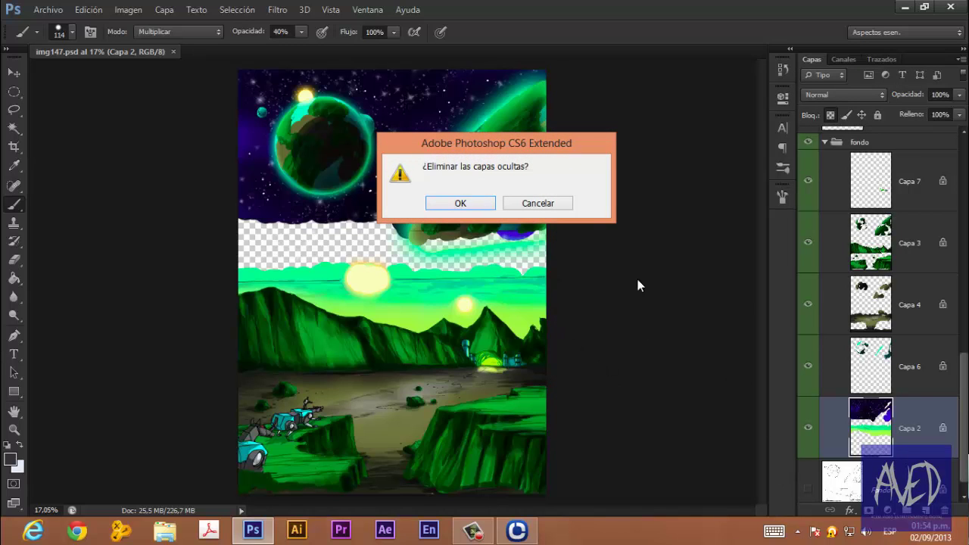
{"action": "left_click", "coordinate": [485, 204]}
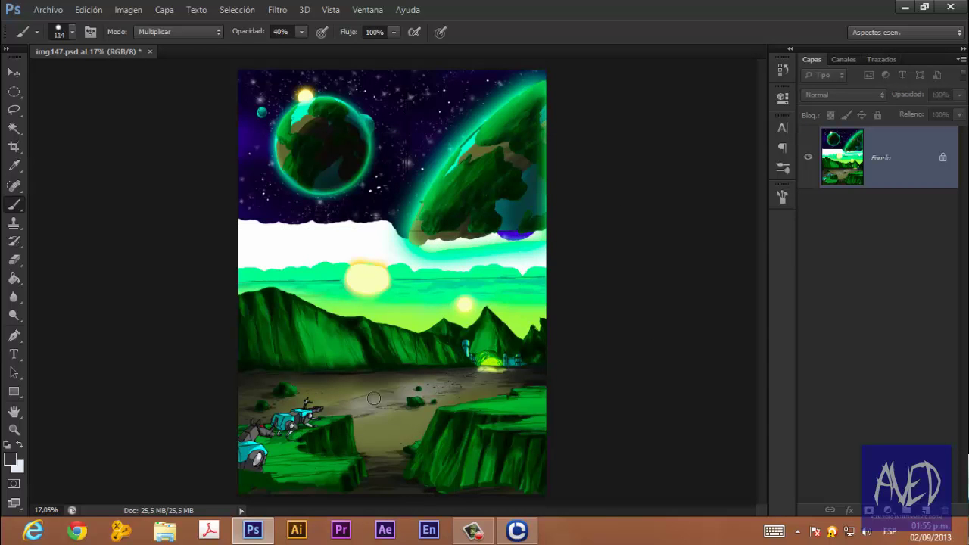
{"action": "scroll", "coordinate": [373, 398], "scroll_direction": "up", "scroll_amount": 2}
{"action": "scroll", "coordinate": [373, 398], "scroll_direction": "up", "scroll_amount": 2}
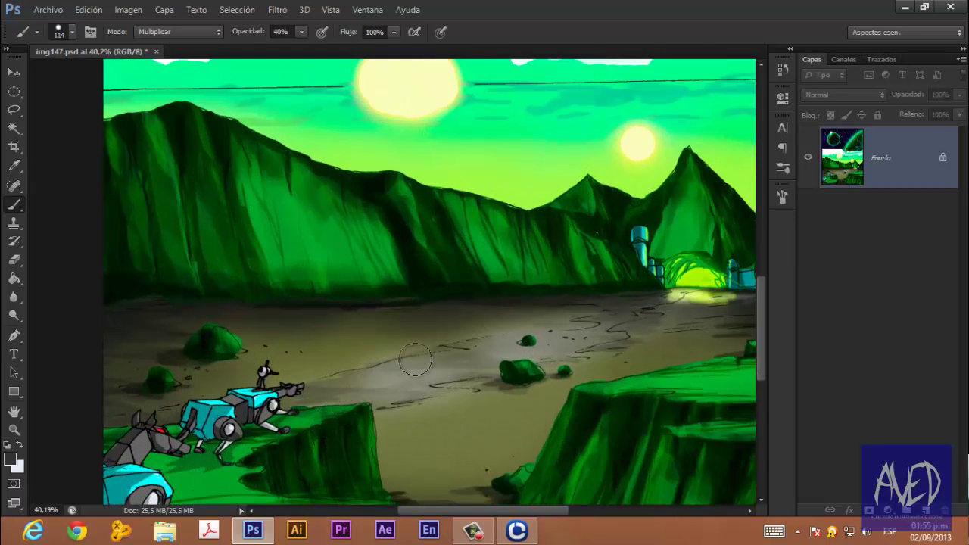
{"action": "scroll", "coordinate": [389, 390], "scroll_direction": "down", "scroll_amount": 1}
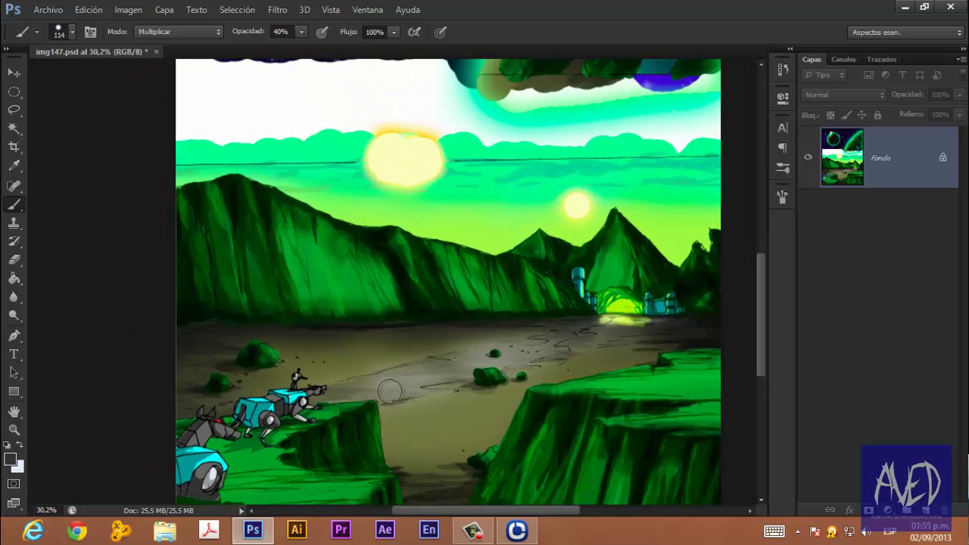
{"action": "scroll", "coordinate": [389, 391], "scroll_direction": "down", "scroll_amount": 1}
{"action": "scroll", "coordinate": [399, 384], "scroll_direction": "down", "scroll_amount": 2}
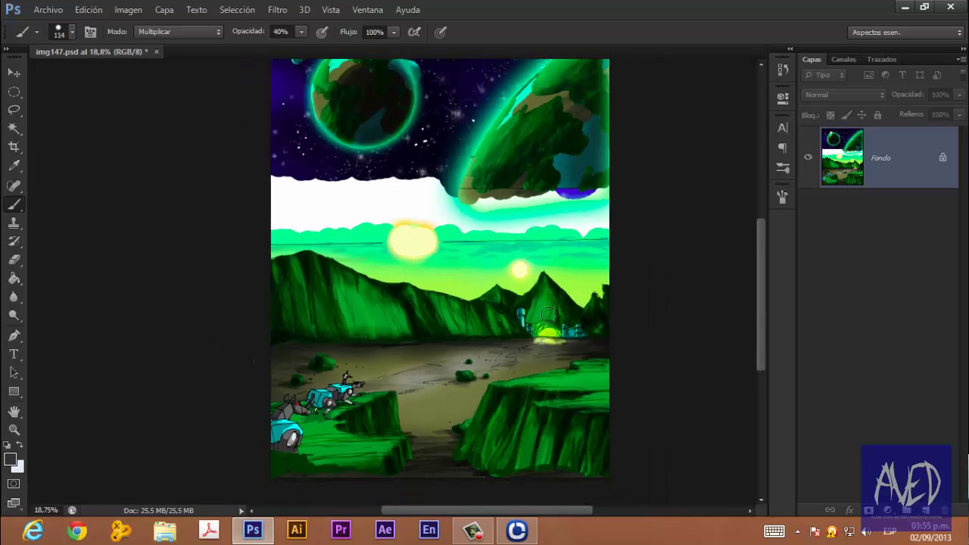
{"action": "scroll", "coordinate": [548, 315], "scroll_direction": "down", "scroll_amount": 1}
{"action": "scroll", "coordinate": [562, 306], "scroll_direction": "down", "scroll_amount": 1}
{"action": "scroll", "coordinate": [449, 262], "scroll_direction": "up", "scroll_amount": 1}
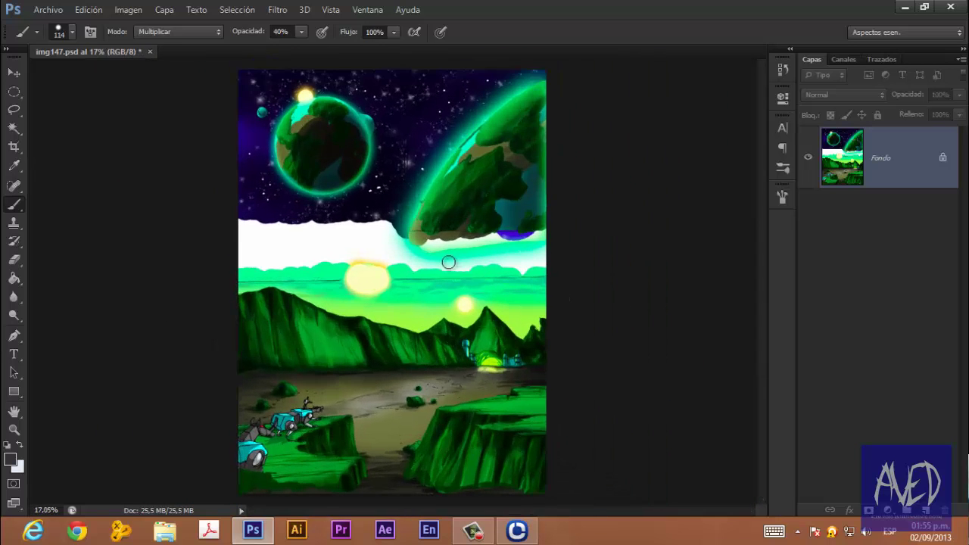
{"action": "scroll", "coordinate": [446, 270], "scroll_direction": "down", "scroll_amount": 1}
{"action": "scroll", "coordinate": [442, 303], "scroll_direction": "up", "scroll_amount": 1}
{"action": "scroll", "coordinate": [440, 308], "scroll_direction": "up", "scroll_amount": 1}
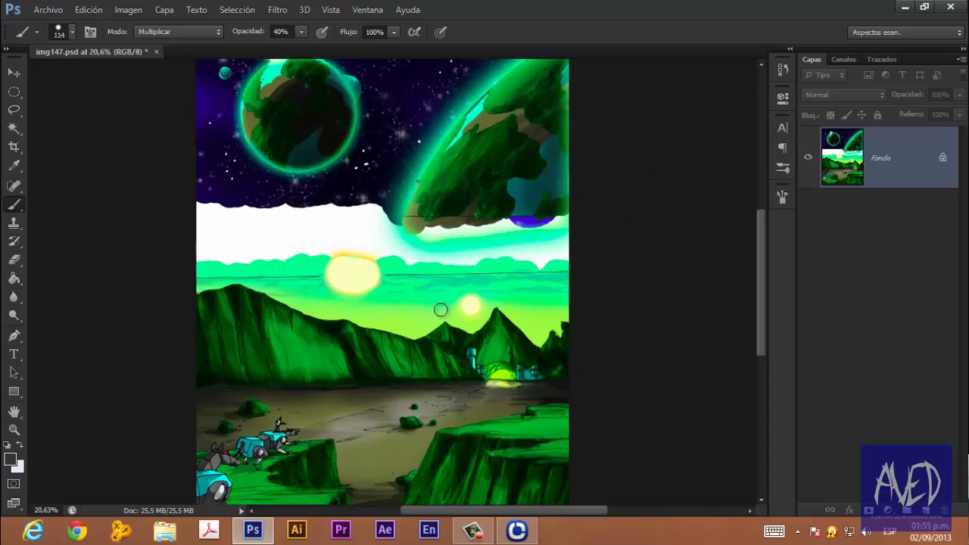
{"action": "scroll", "coordinate": [440, 309], "scroll_direction": "down", "scroll_amount": 1}
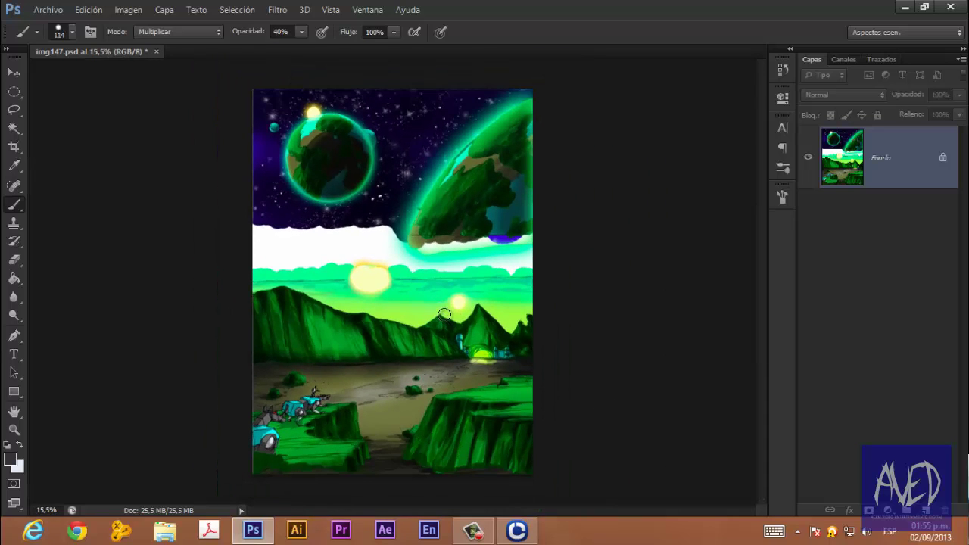
{"action": "scroll", "coordinate": [449, 310], "scroll_direction": "up", "scroll_amount": 1}
{"action": "scroll", "coordinate": [449, 316], "scroll_direction": "down", "scroll_amount": 1}
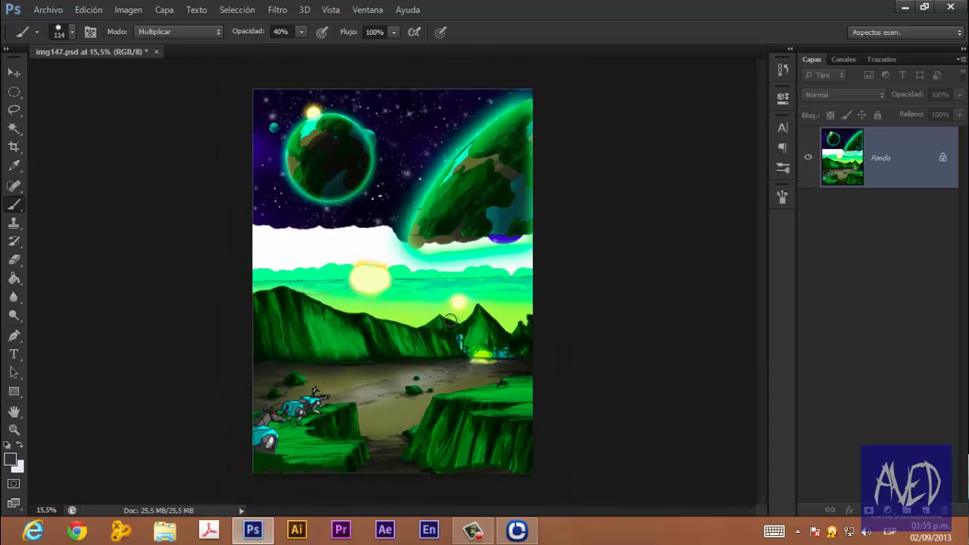